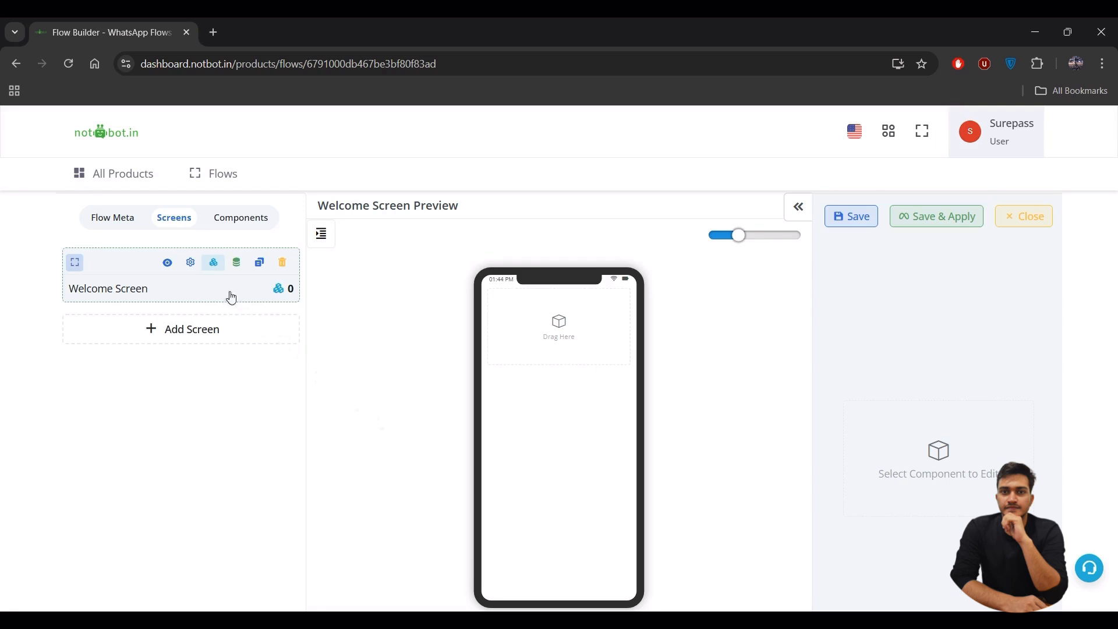
# - Add a Heading, an Image and a Continue Footer to the Welcome Screen
pyautogui.click(244, 218)
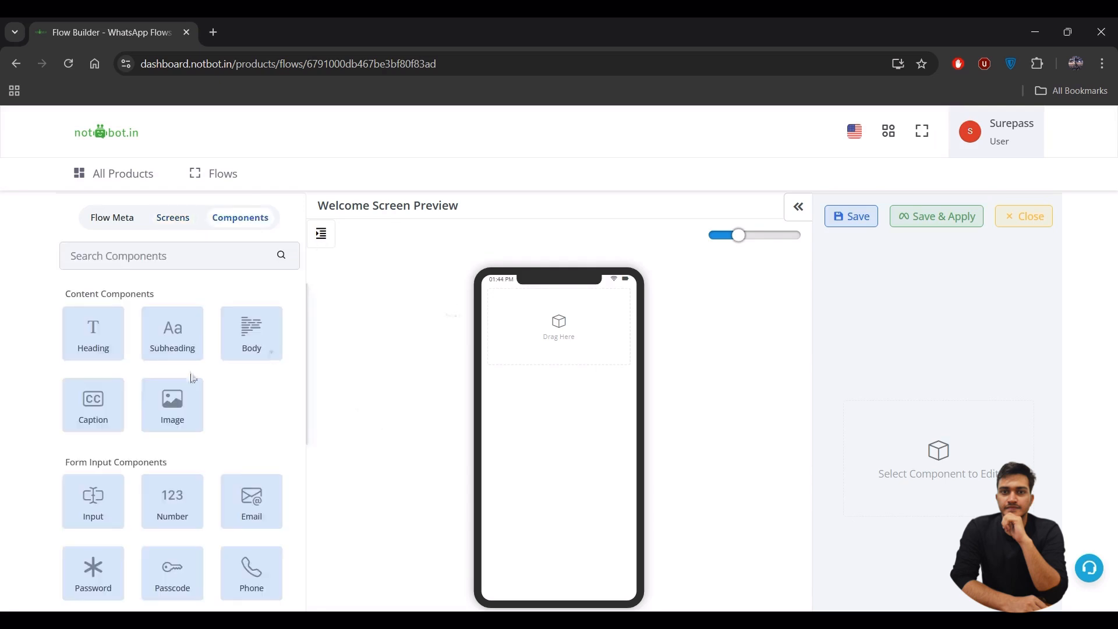
pyautogui.click(74, 353)
pyautogui.scroll(-2, 222, 416)
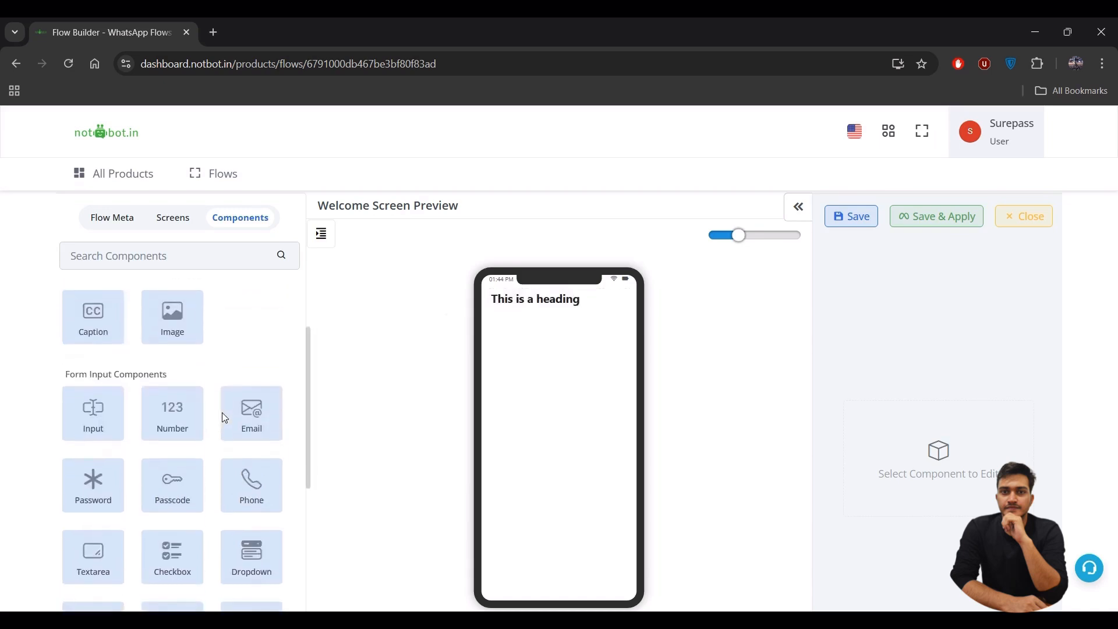
pyautogui.scroll(2, 222, 412)
pyautogui.scroll(-1, 193, 411)
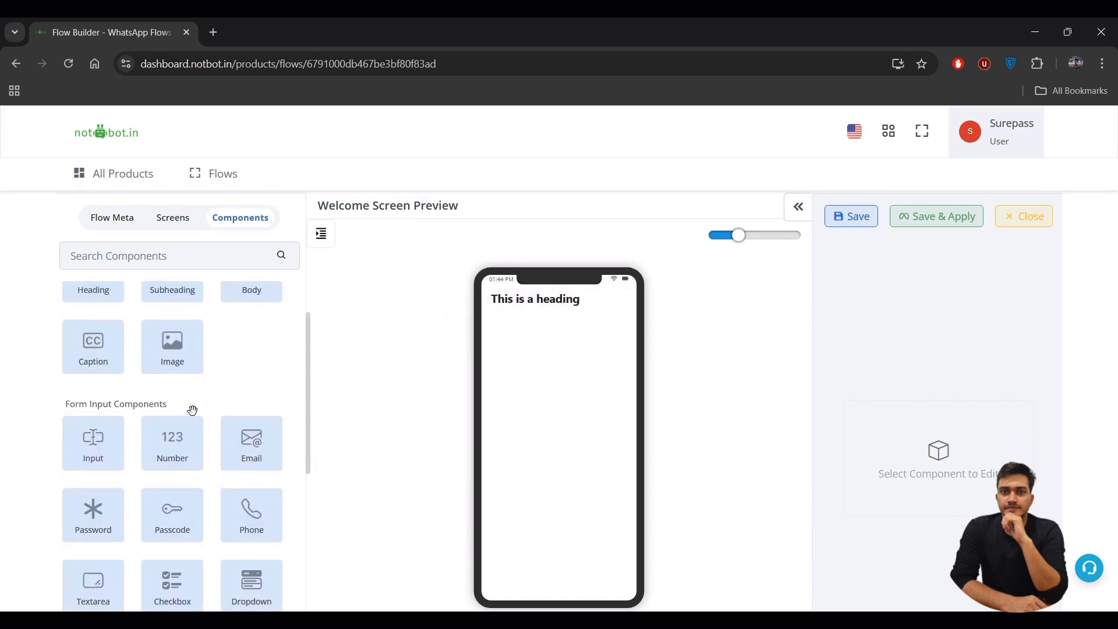
pyautogui.click(172, 346)
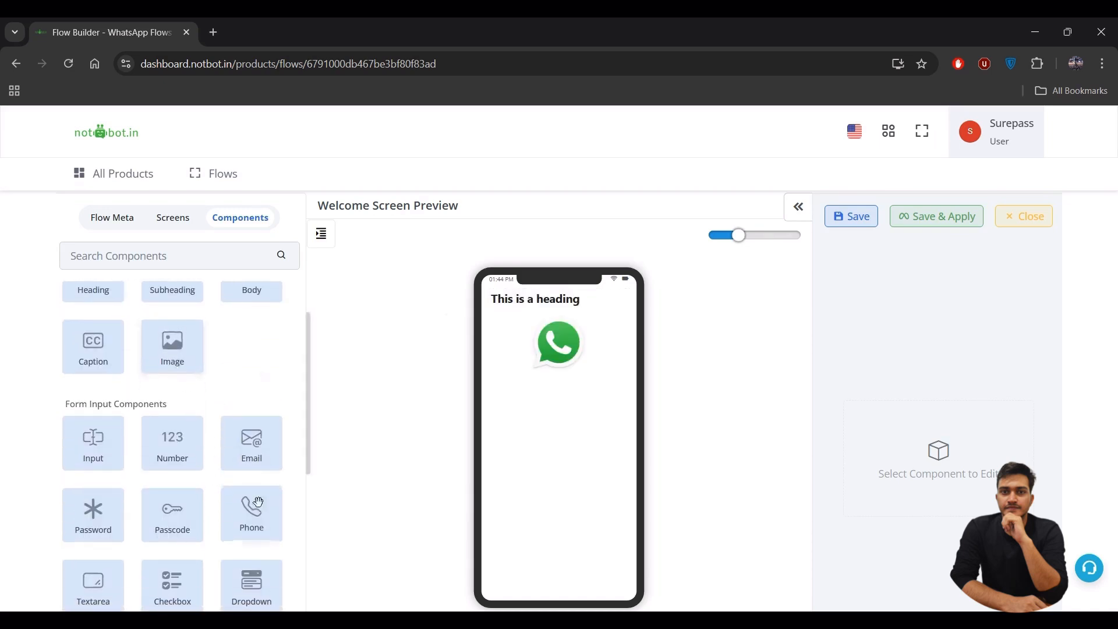
pyautogui.scroll(-5, 257, 502)
pyautogui.click(186, 566)
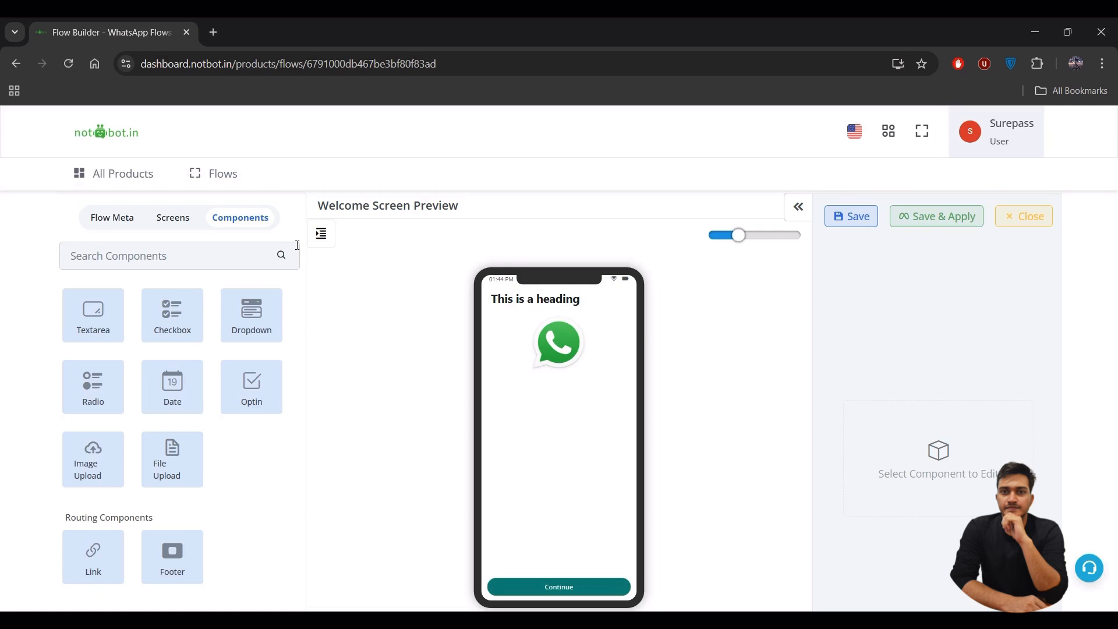
pyautogui.click(328, 242)
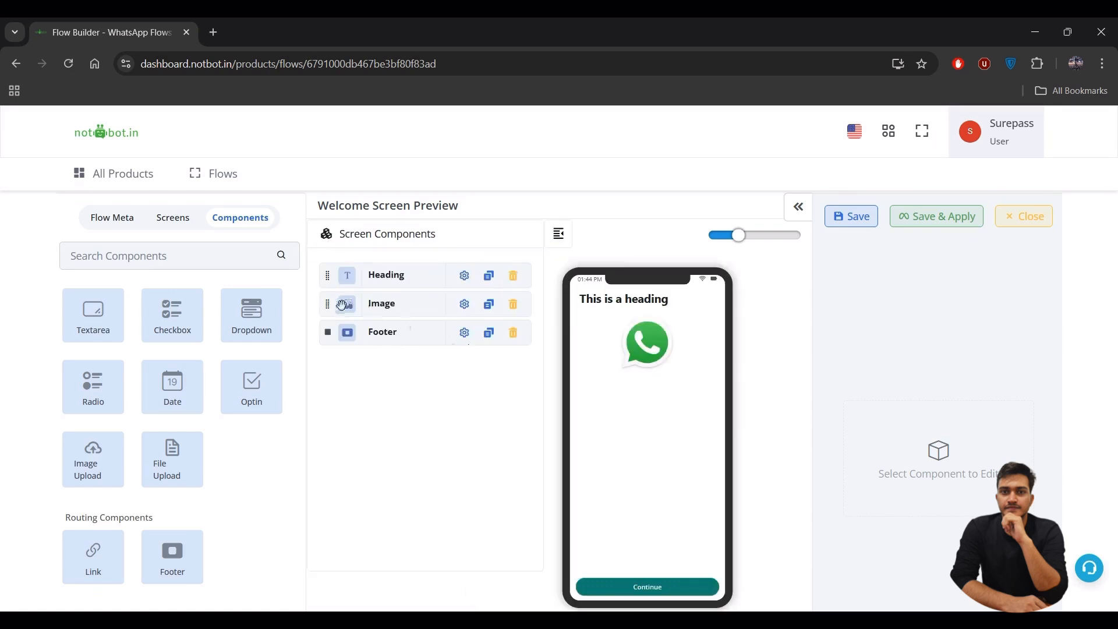
# - Move the image above the heading so it shows a world-map travel illustration
pyautogui.moveTo(328, 303); pyautogui.dragTo(327, 262)
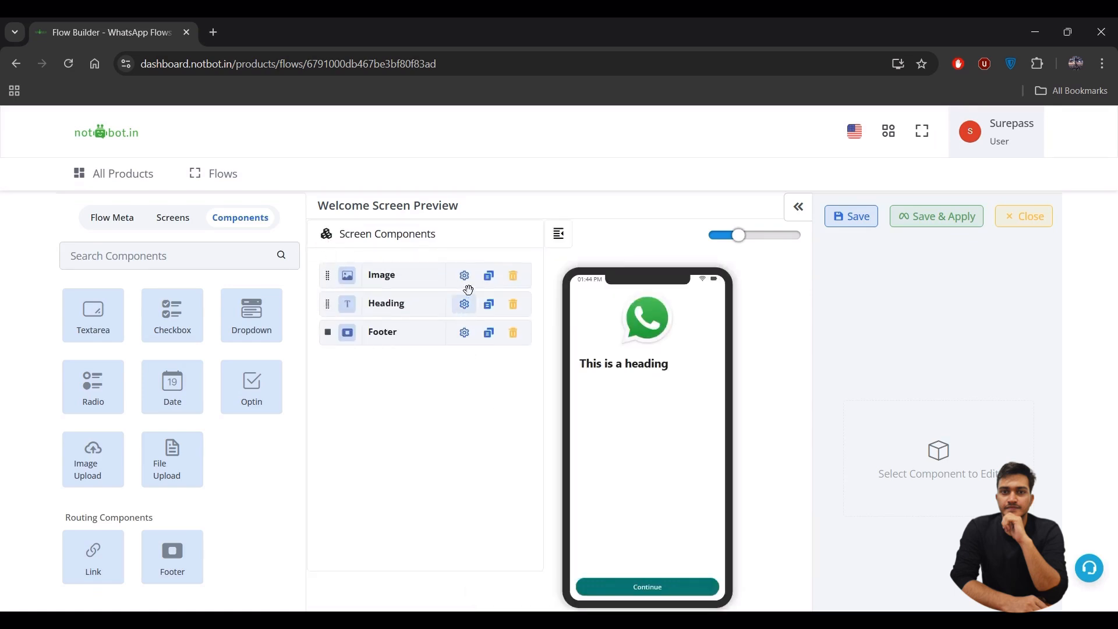
pyautogui.click(465, 276)
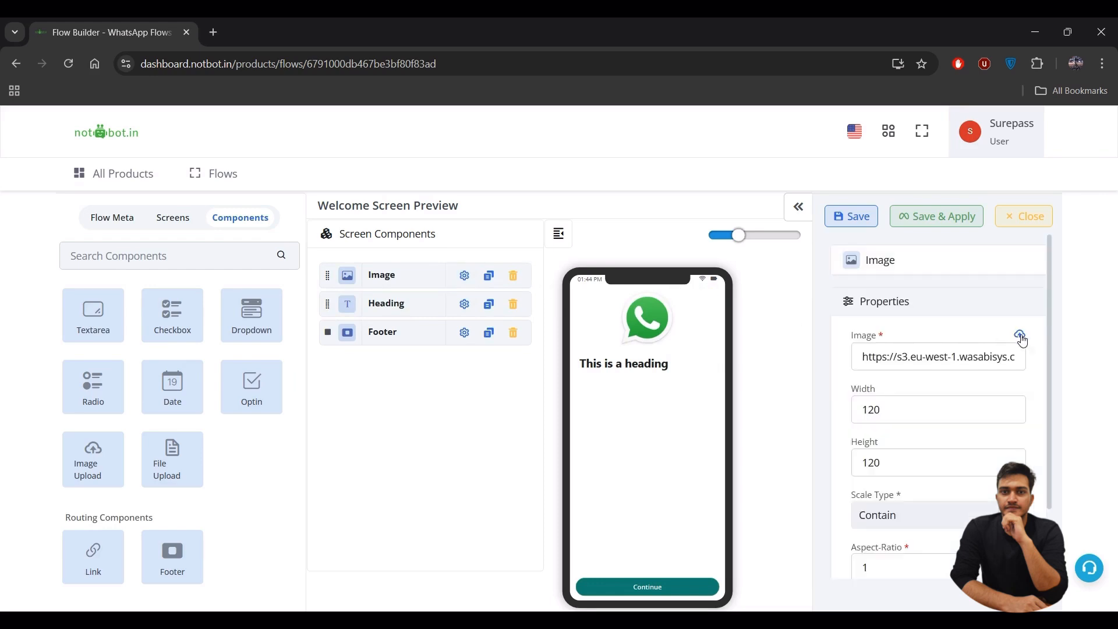
pyautogui.click(171, 309)
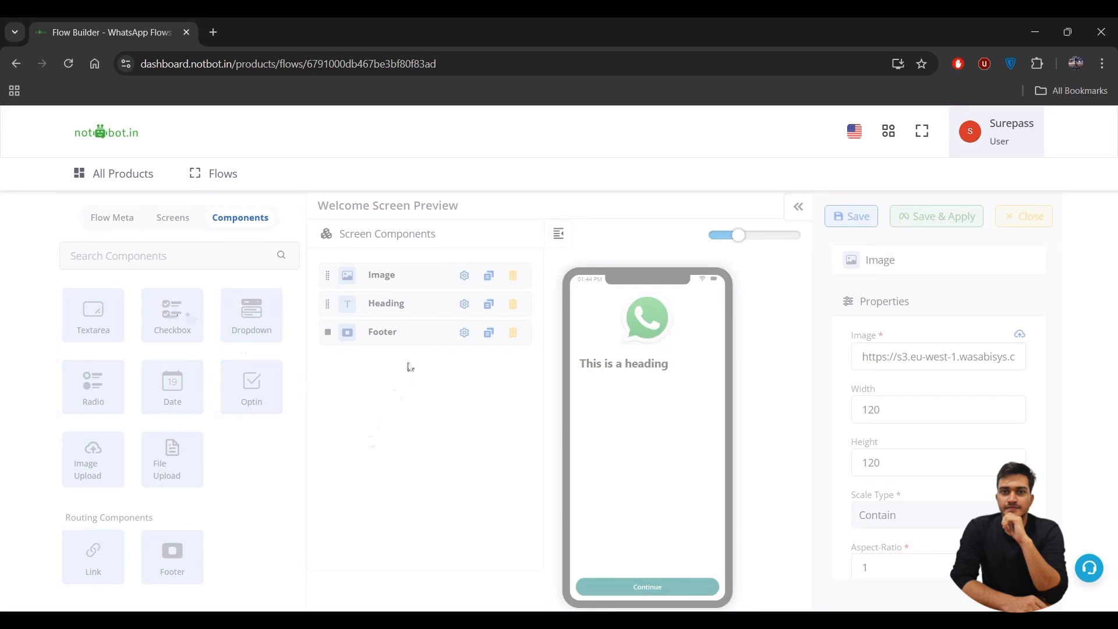
# - Set the image width to 400 and height to 350
pyautogui.click(902, 412)
pyautogui.press('BackSpace')
pyautogui.press('BackSpace')
pyautogui.press('BackSpace')
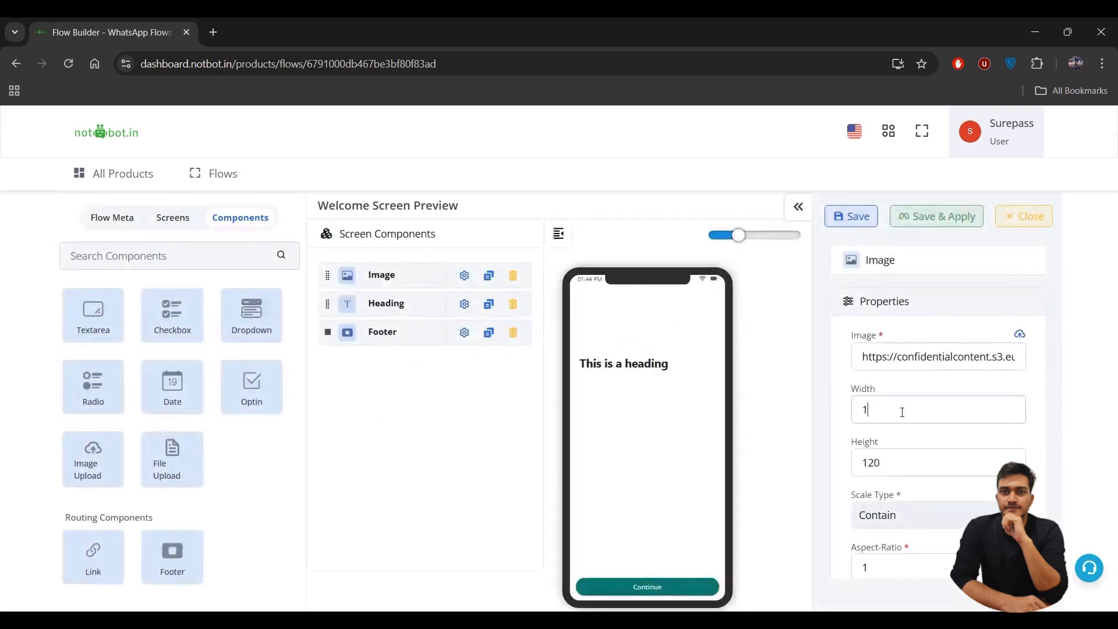
pyautogui.write('16')
pyautogui.write('400')
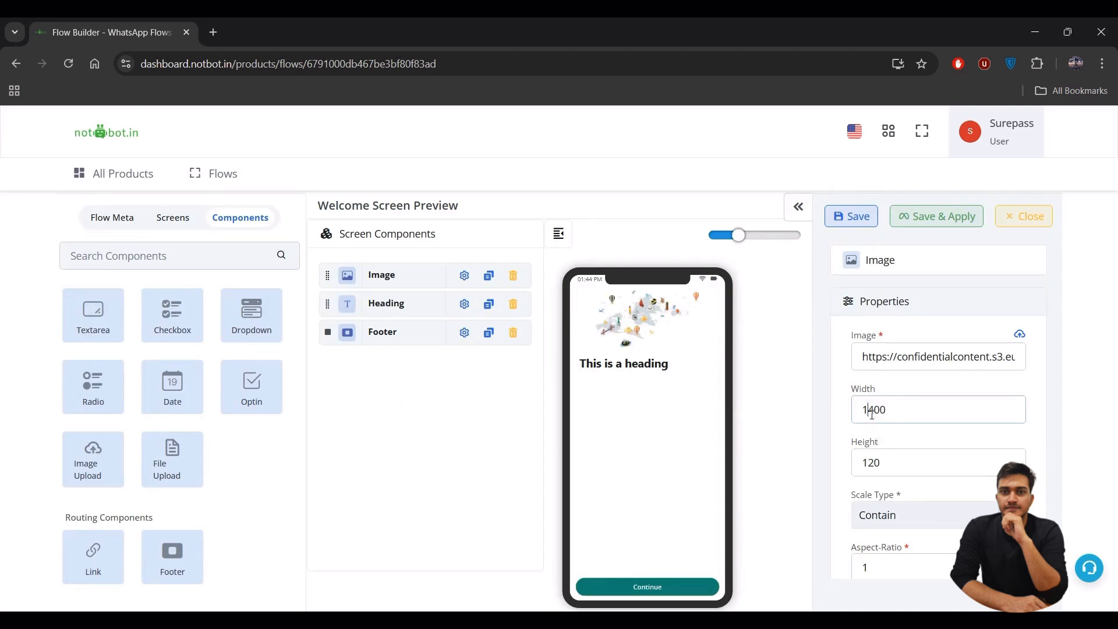
pyautogui.click(871, 412)
pyautogui.press('BackSpace')
pyautogui.click(887, 469)
pyautogui.press('BackSpace')
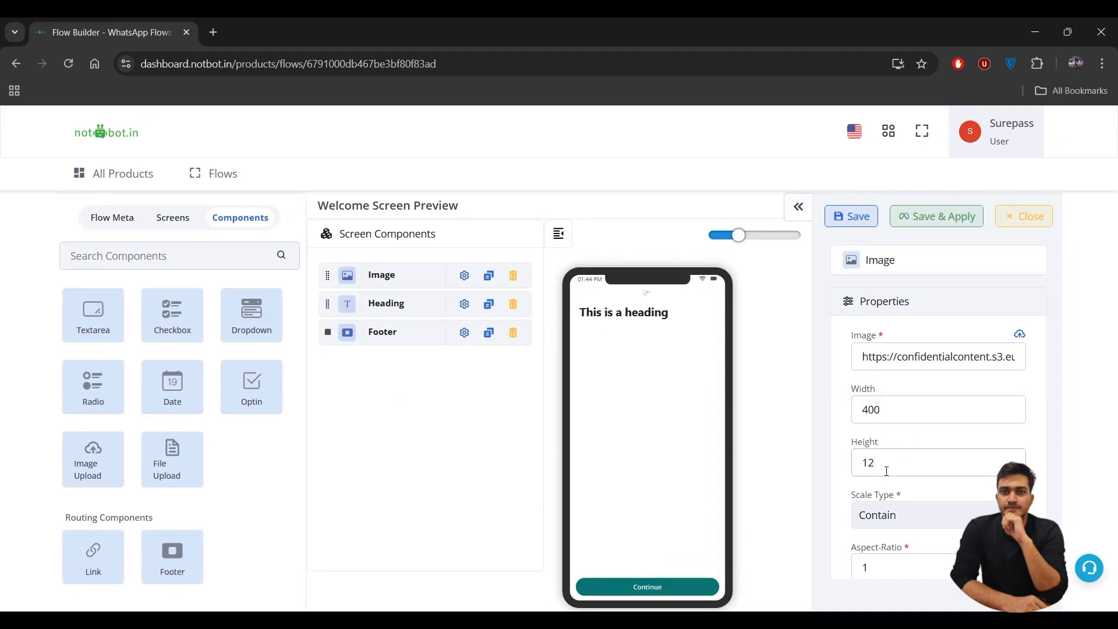
pyautogui.press('BackSpace')
pyautogui.press('BackSpace')
pyautogui.write('350')
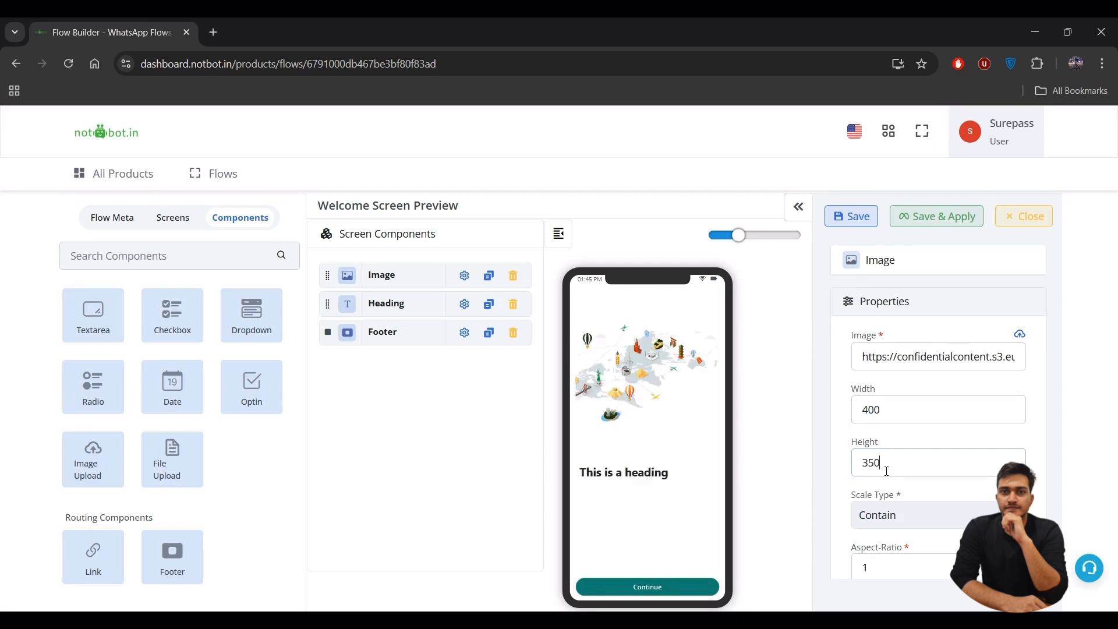
# - Replace the placeholder heading text with 'Book your journey, create your story'
pyautogui.click(464, 304)
pyautogui.click(975, 411)
pyautogui.hotkey('ctrl', 'a')
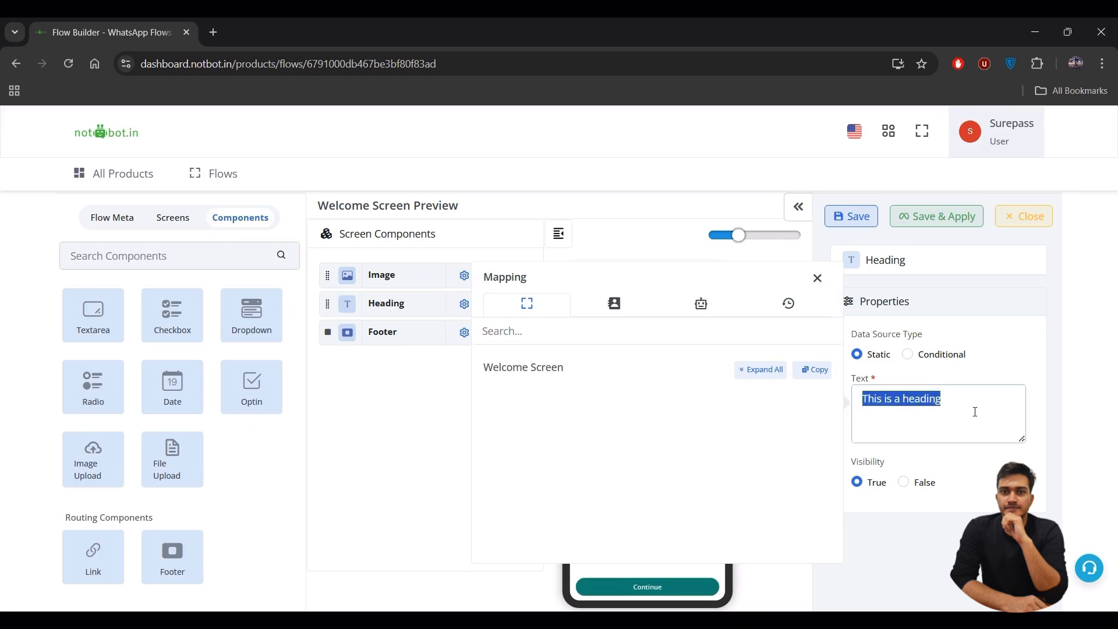
pyautogui.press('BackSpace')
pyautogui.write('Book')
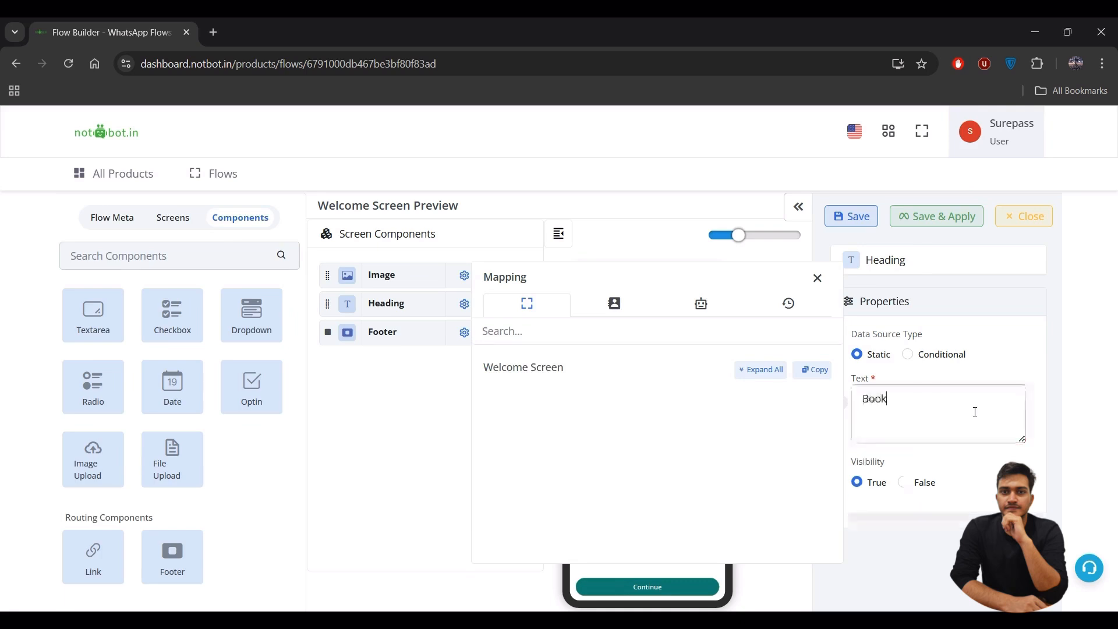
pyautogui.write(' your journey, create')
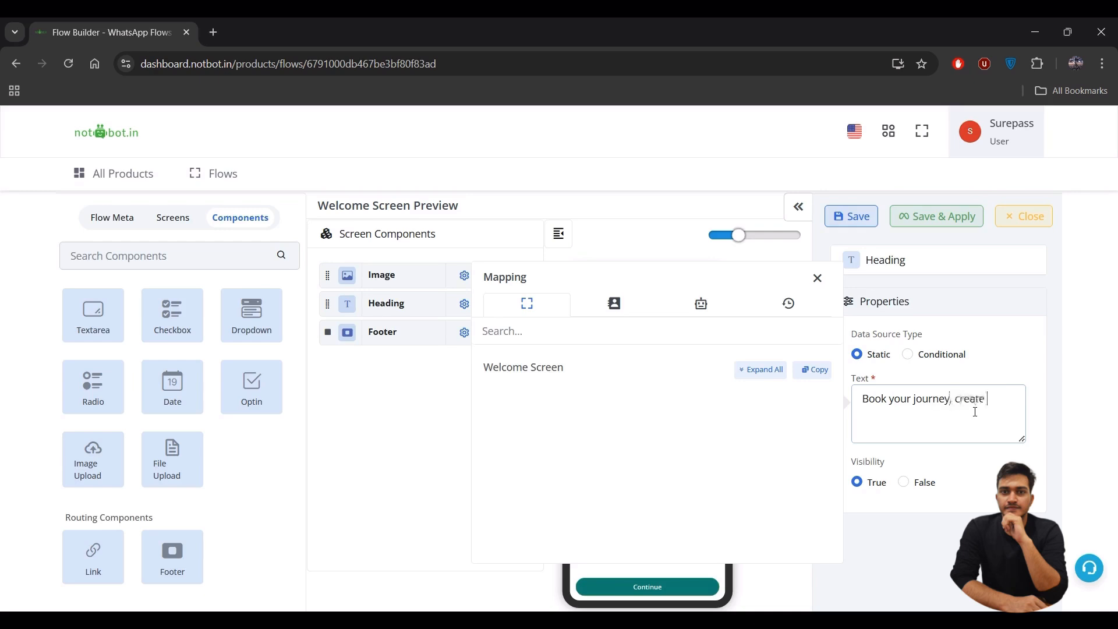
pyautogui.write(' your dtory')
pyautogui.press('BackSpace')
pyautogui.press('BackSpace')
pyautogui.press('BackSpace')
pyautogui.press('BackSpace')
pyautogui.press('BackSpace')
pyautogui.write('story')
pyautogui.click(417, 422)
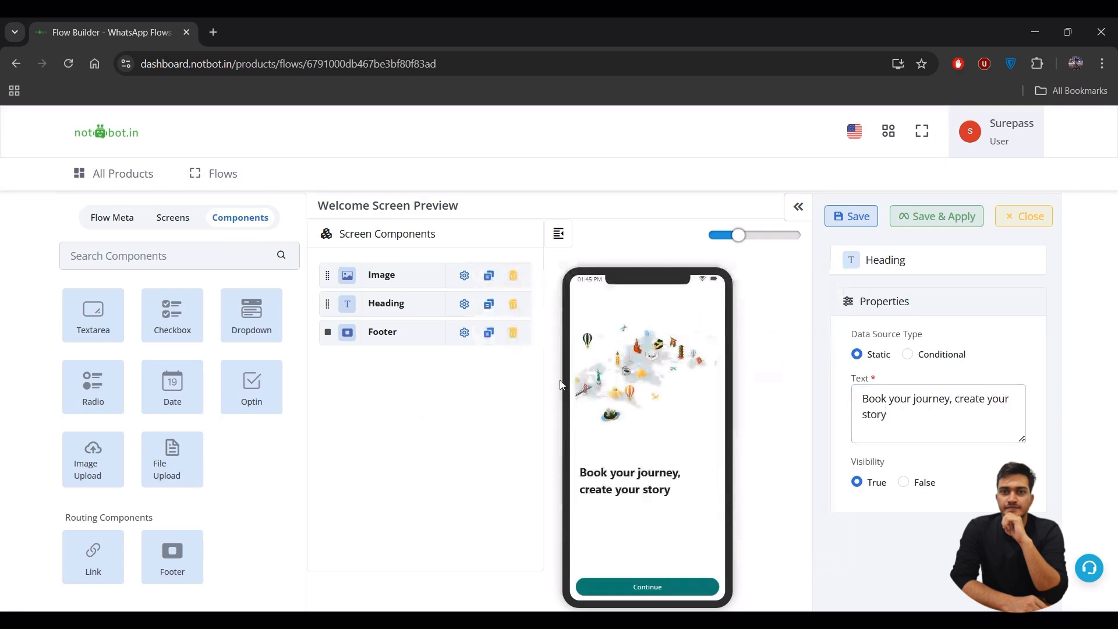
# - Set the Continue footer's action to Go To and add a New Screen to the flow
pyautogui.click(464, 332)
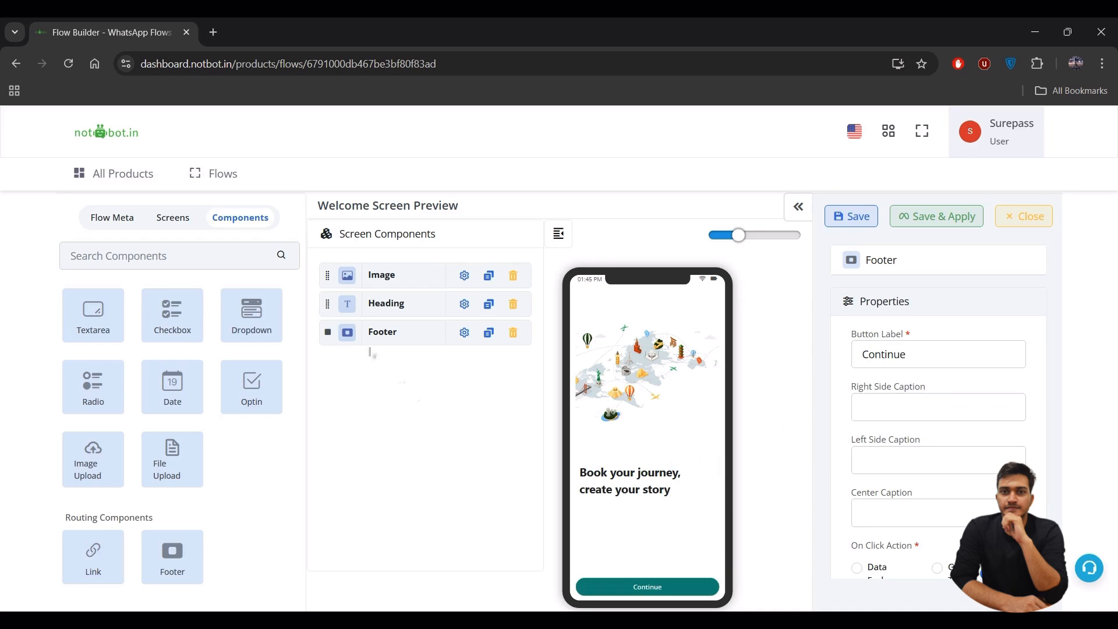
pyautogui.scroll(-2, 877, 413)
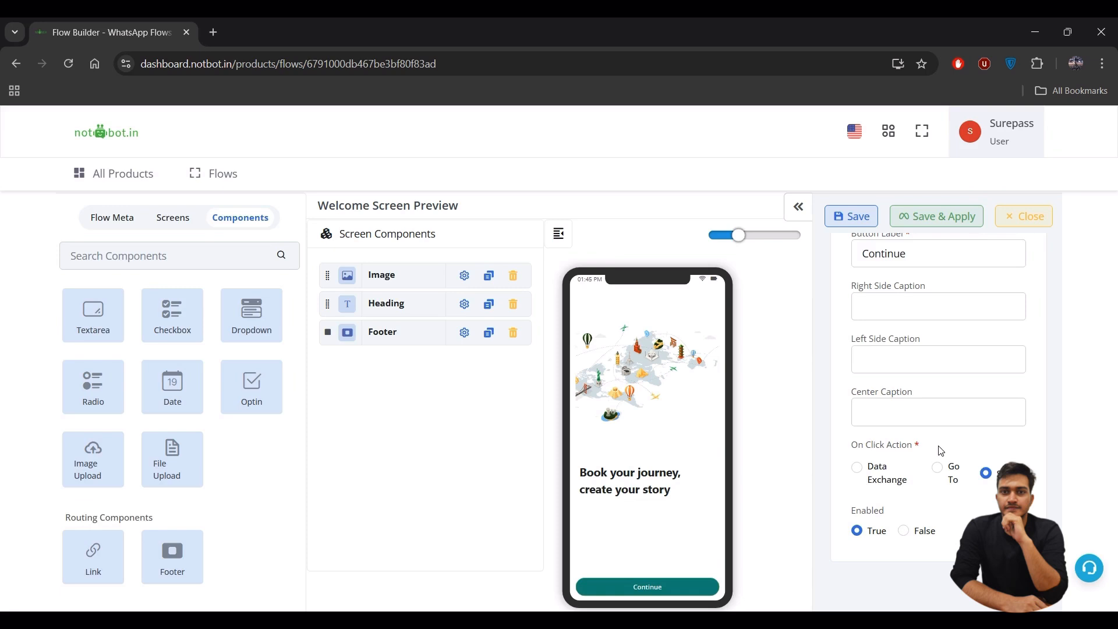
pyautogui.click(939, 470)
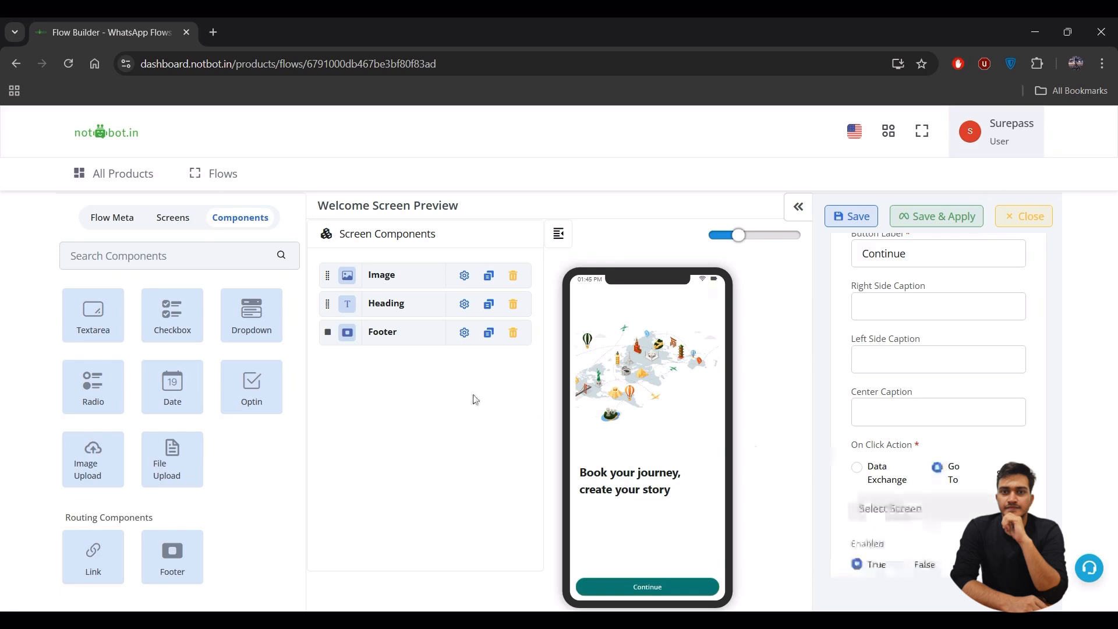
pyautogui.click(181, 224)
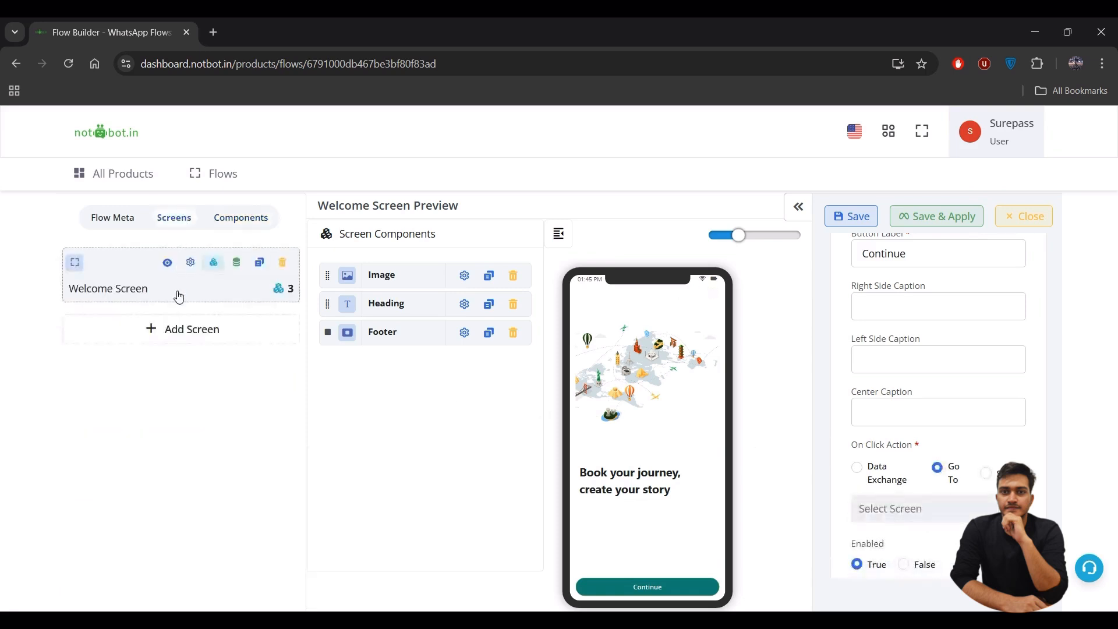
pyautogui.click(174, 331)
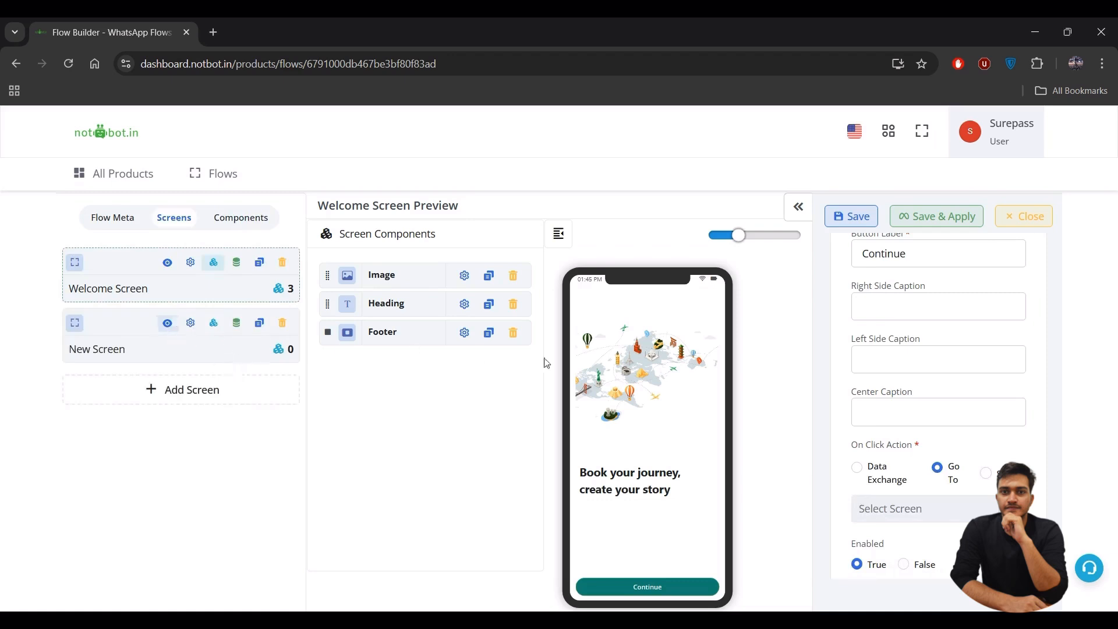
# - Point the Continue button at New Screen and open that screen
pyautogui.click(971, 512)
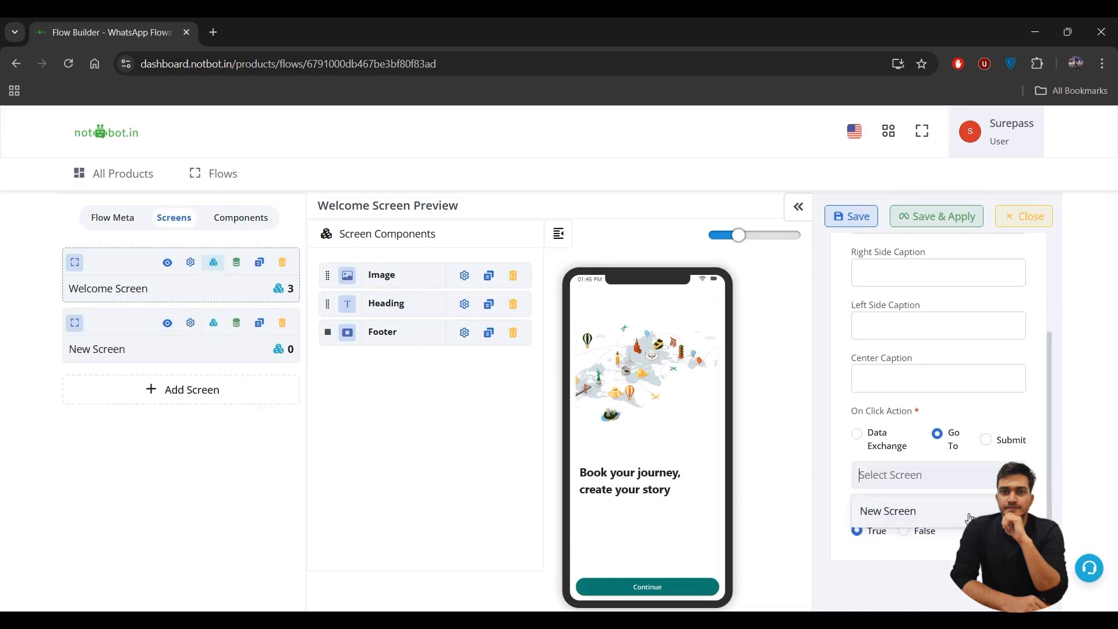
pyautogui.click(903, 519)
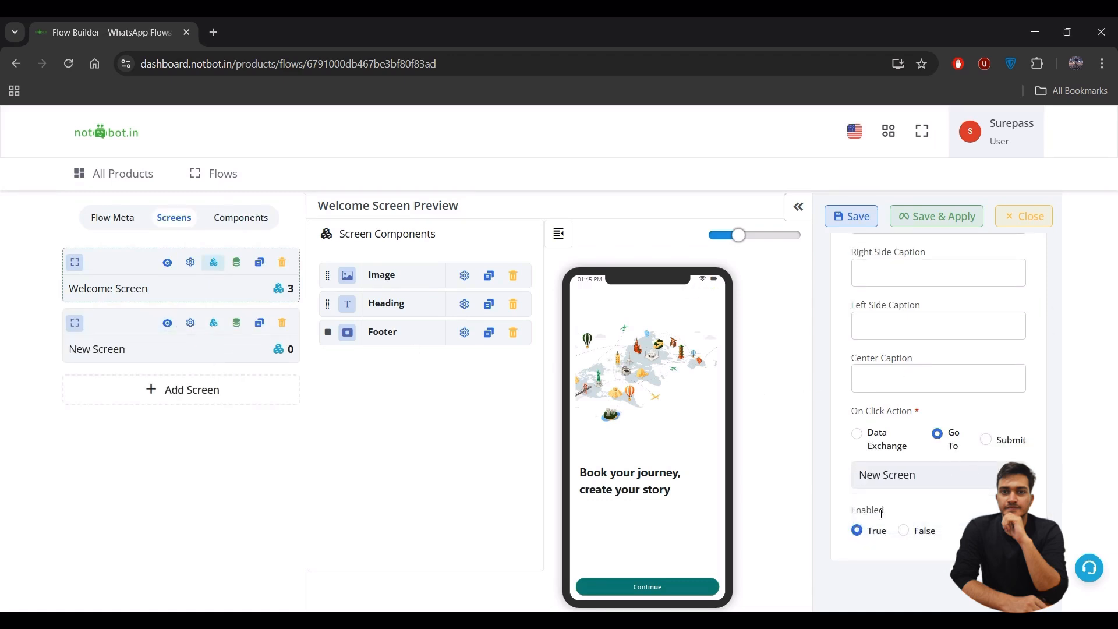
pyautogui.click(157, 346)
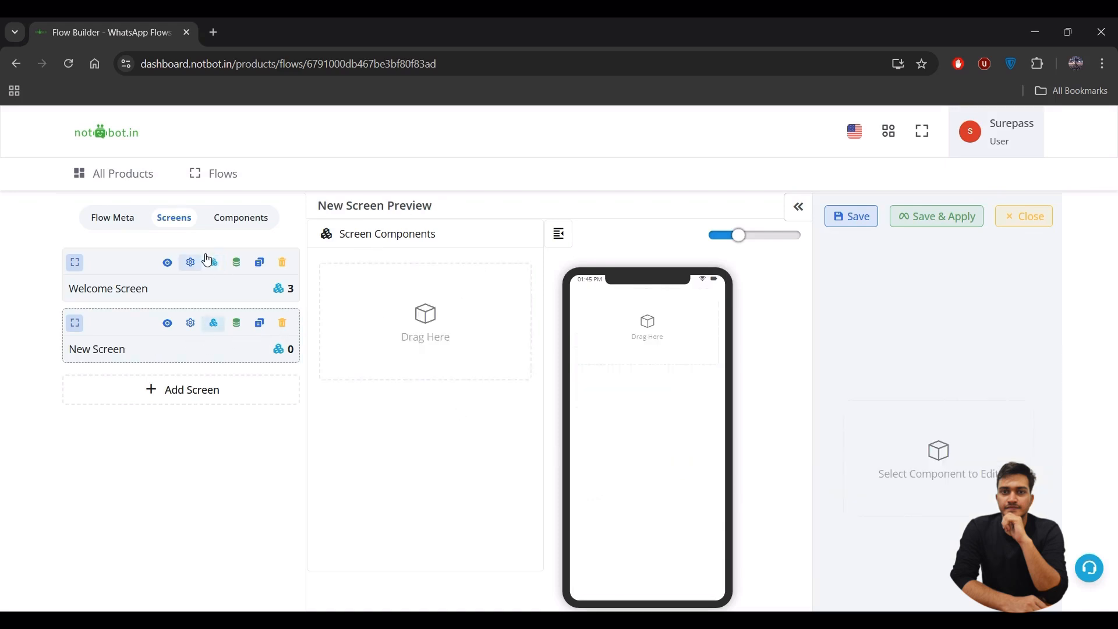
# - Add a Body text to New Screen reading 'Fill in the details'
pyautogui.click(240, 227)
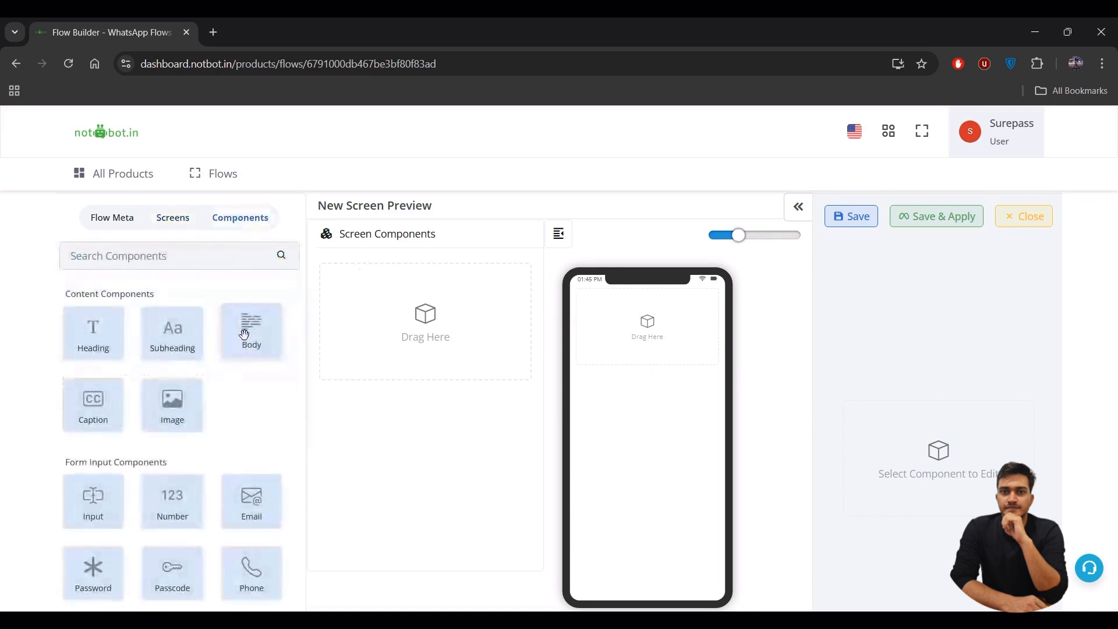
pyautogui.moveTo(244, 335); pyautogui.dragTo(652, 340)
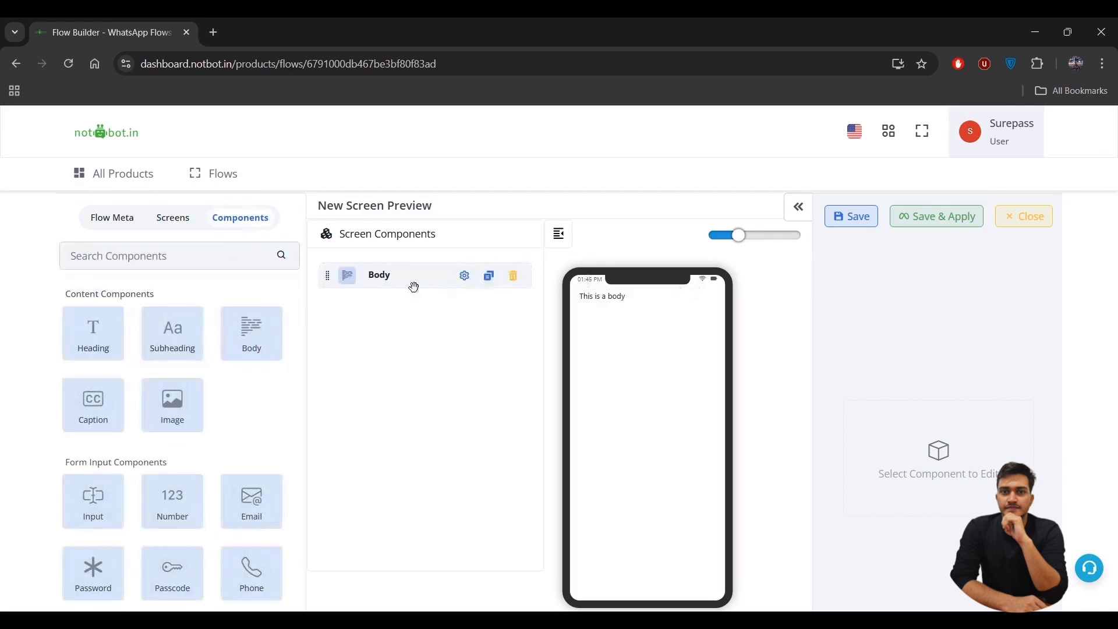
pyautogui.click(464, 276)
pyautogui.click(974, 406)
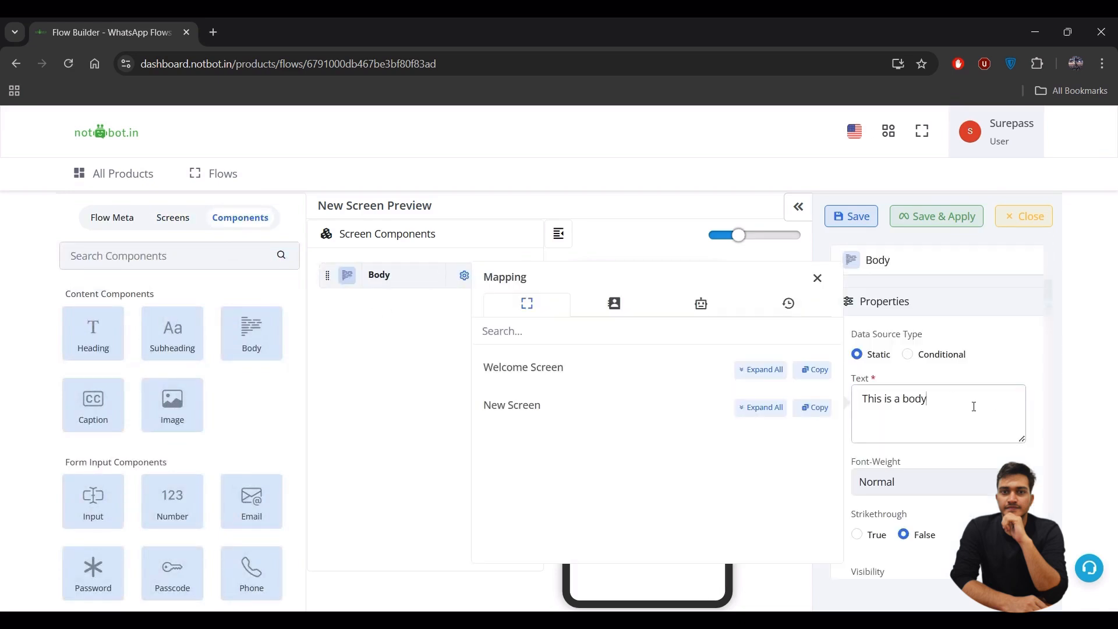
pyautogui.hotkey('ctrl', 'a')
pyautogui.press('BackSpace')
pyautogui.write('Fi')
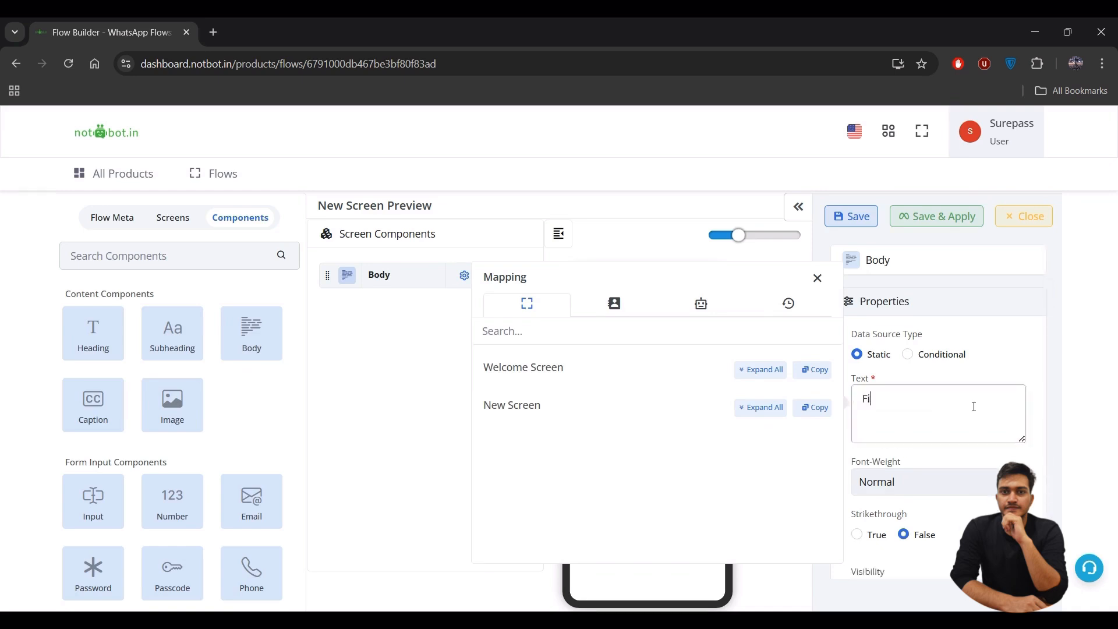
pyautogui.write('ll in the details')
# - Set the body text's Font-Weight to Bold & Italic
pyautogui.click(900, 483)
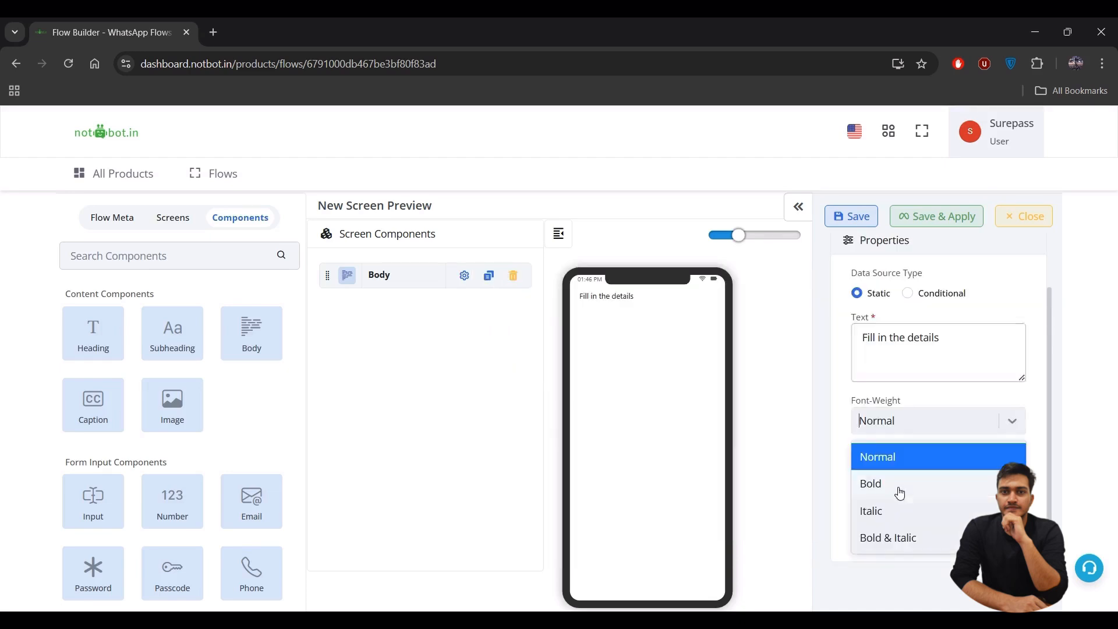
pyautogui.click(886, 538)
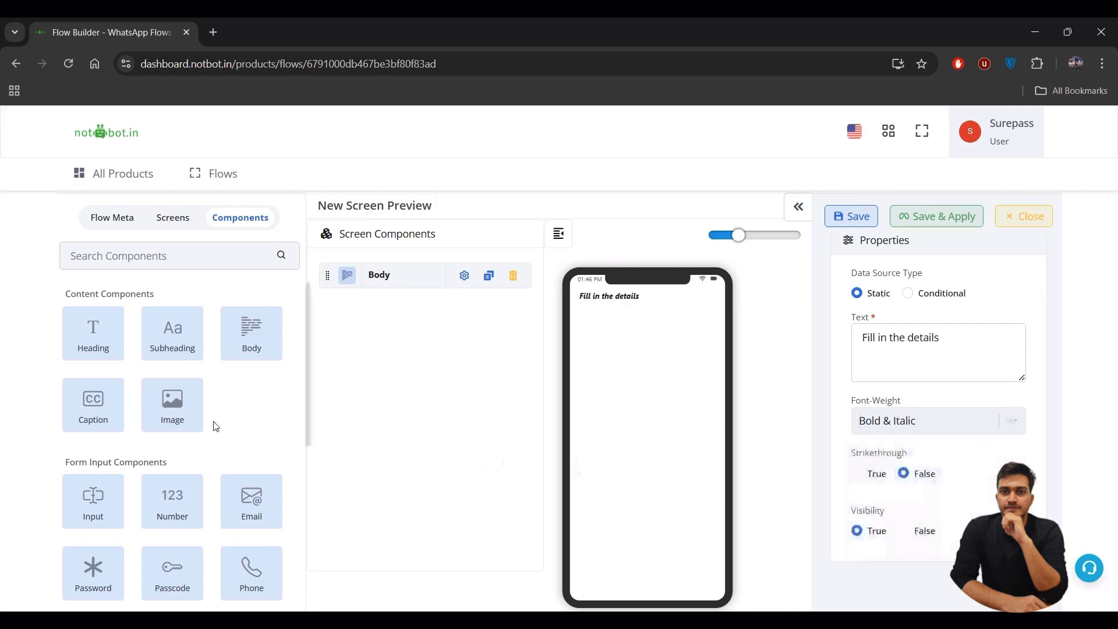
pyautogui.scroll(-2, 216, 426)
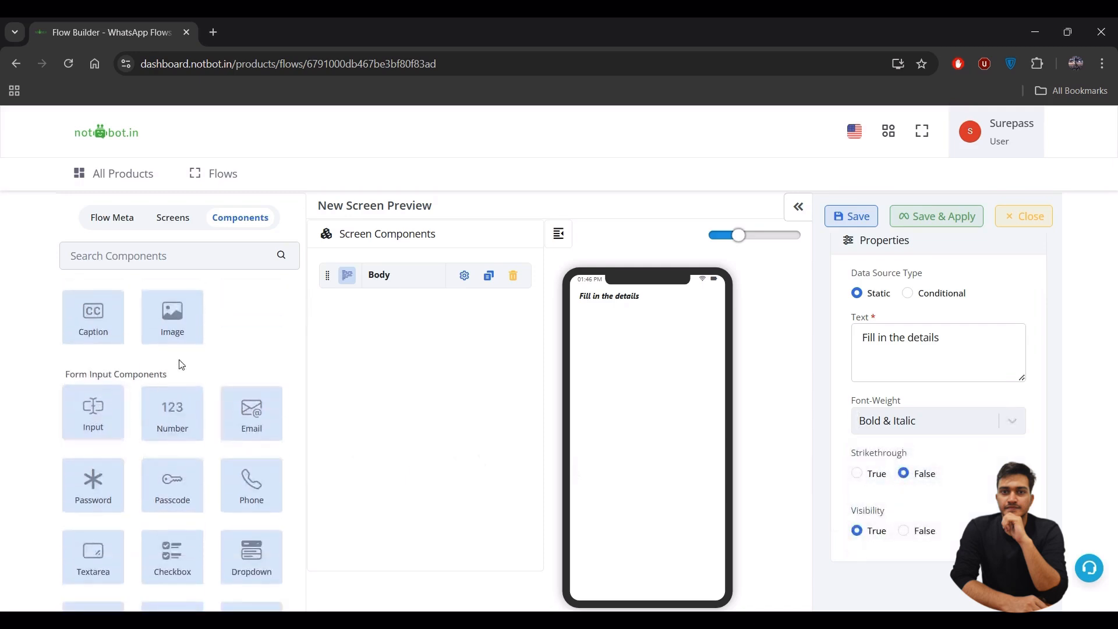
pyautogui.scroll(2, 219, 357)
pyautogui.scroll(-4, 220, 355)
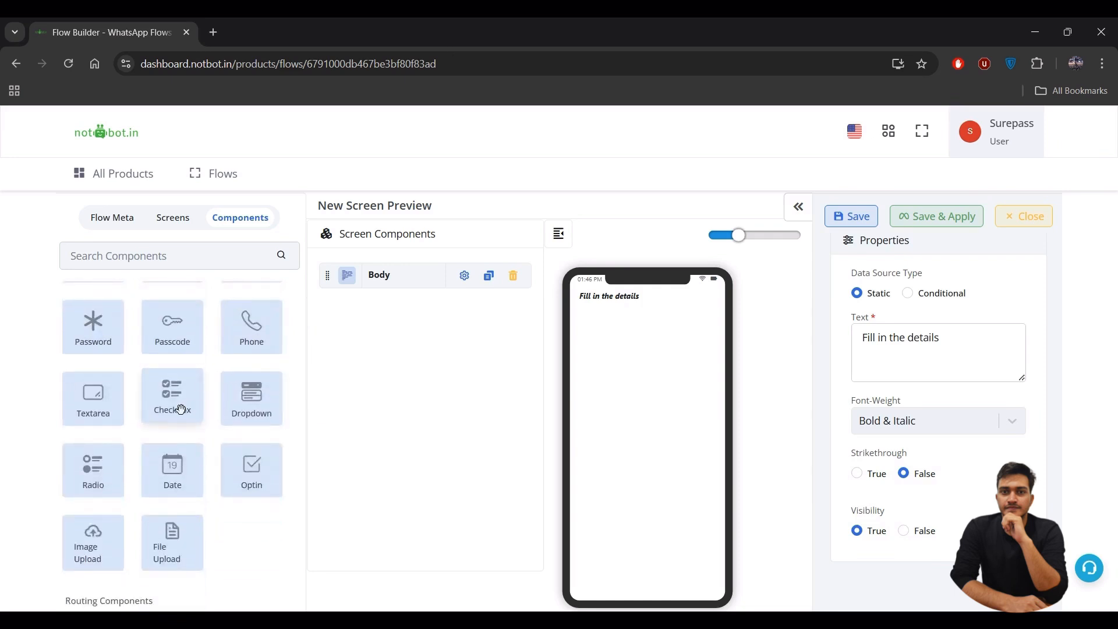
# - Add a Checkbox, a Text input, an Email field and a second Text input
pyautogui.click(180, 409)
pyautogui.scroll(2, 216, 396)
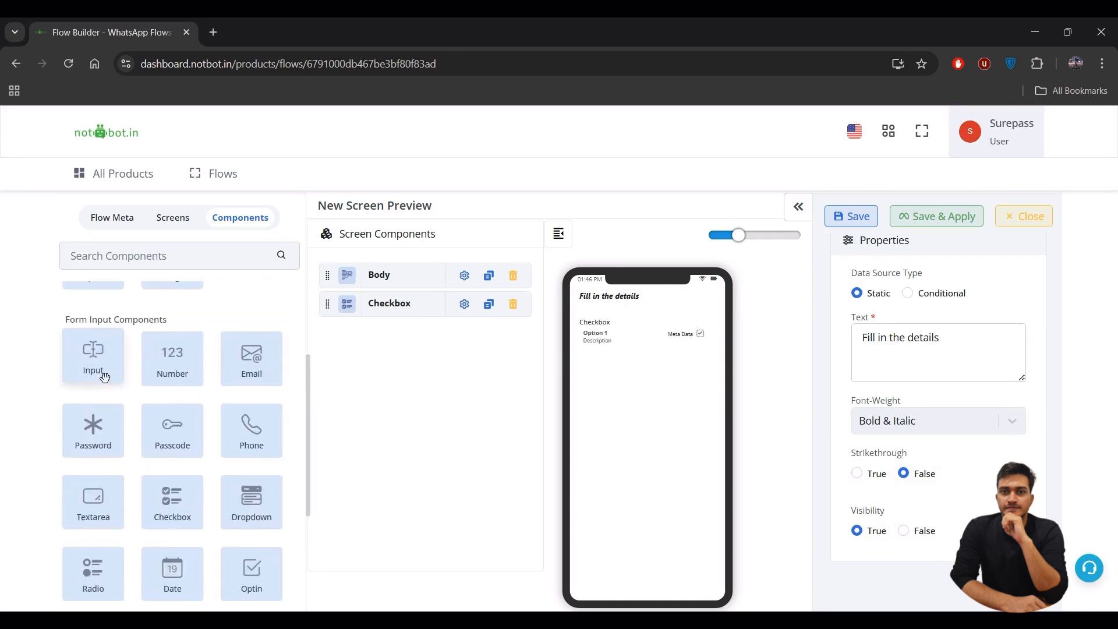
pyautogui.click(94, 368)
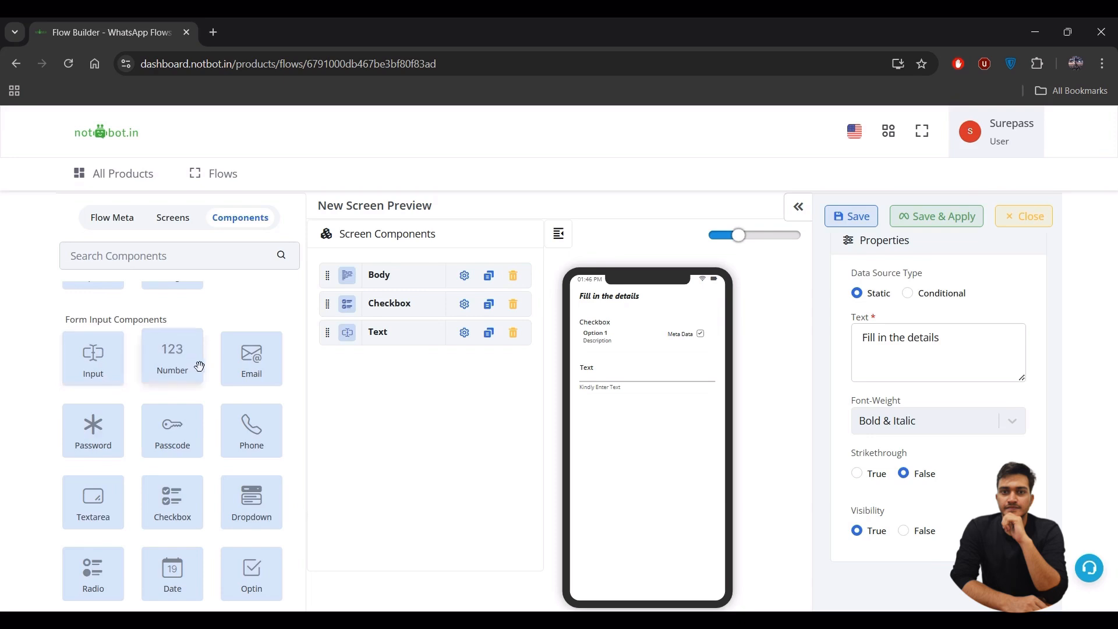
pyautogui.click(247, 369)
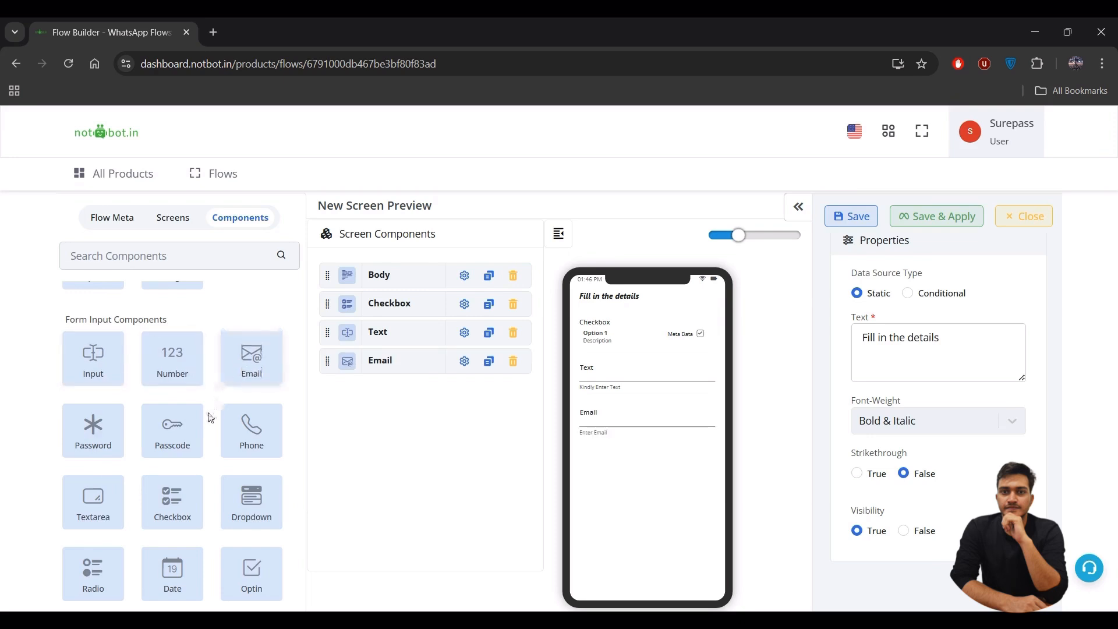
pyautogui.scroll(-3, 210, 417)
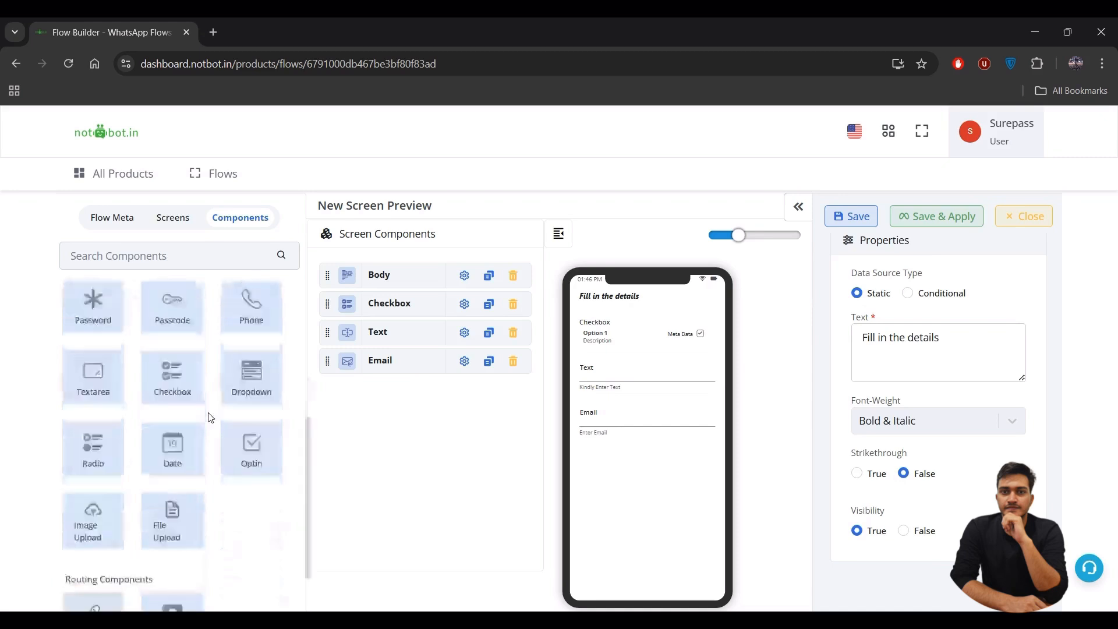
pyautogui.scroll(3, 210, 417)
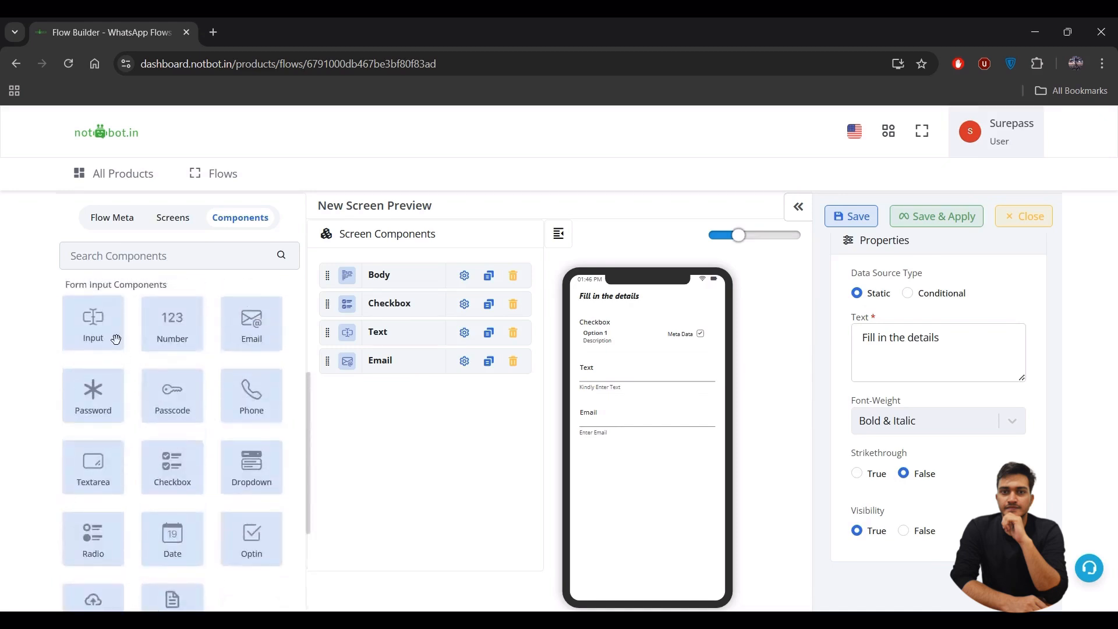
pyautogui.click(117, 339)
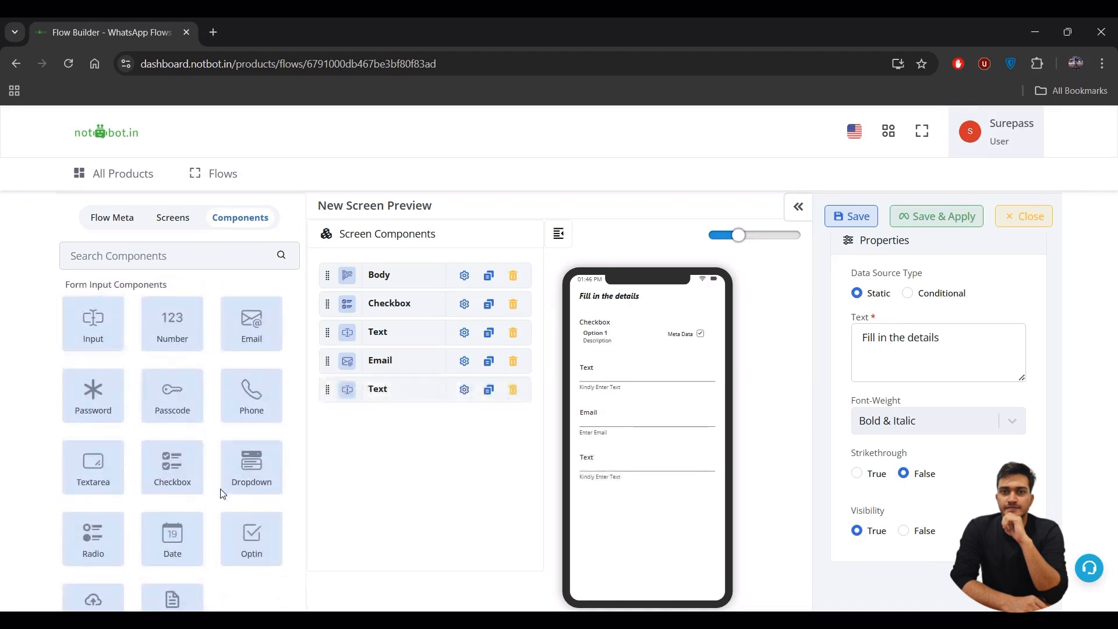
pyautogui.scroll(-2, 209, 519)
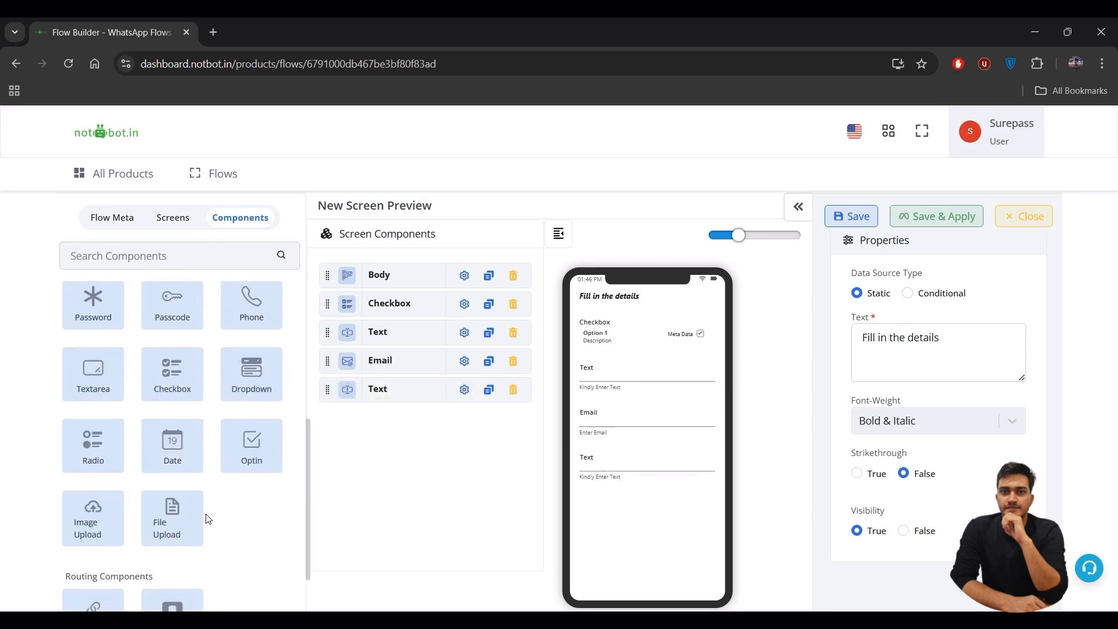
pyautogui.scroll(2, 210, 502)
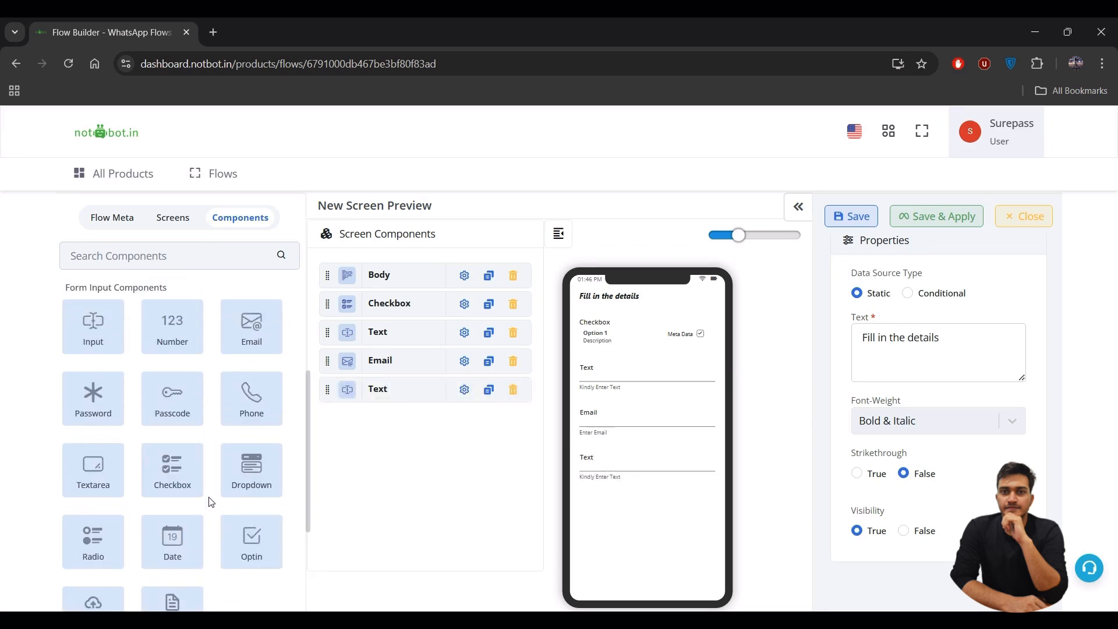
pyautogui.scroll(2, 211, 501)
# - Add two Number fields, a Radio Button group, a Continue Footer and two Date pickers
pyautogui.click(198, 433)
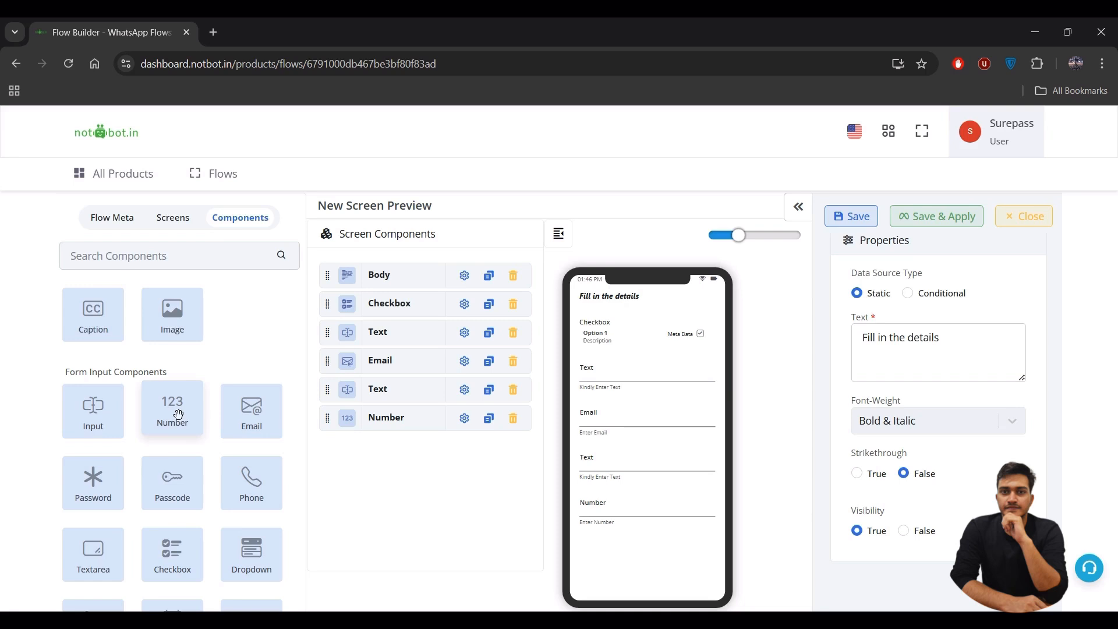
pyautogui.click(179, 414)
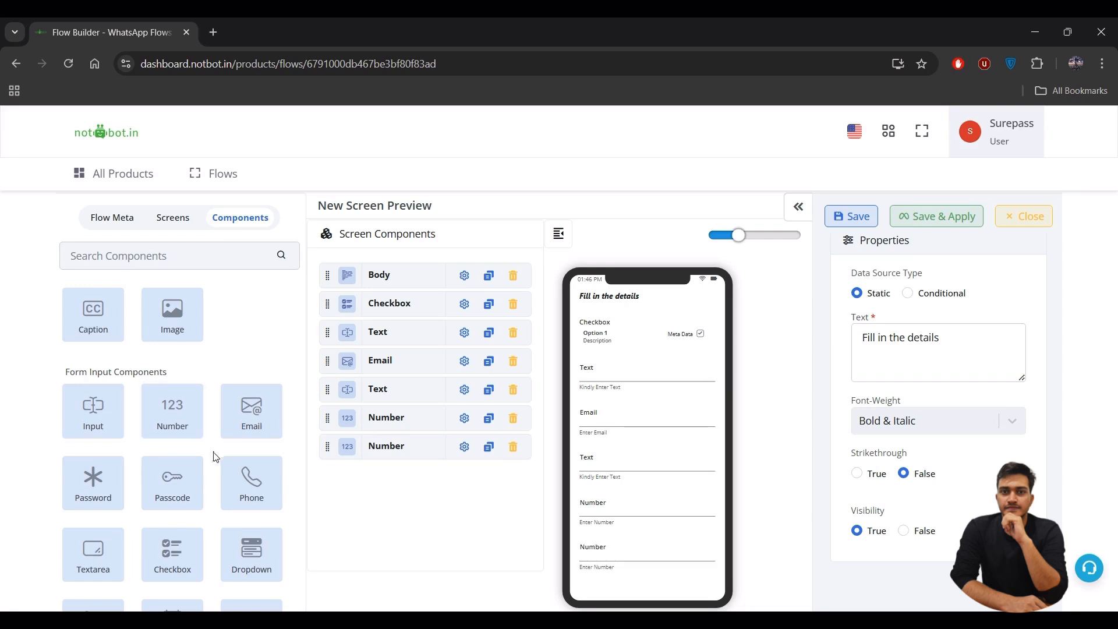
pyautogui.scroll(-3, 213, 457)
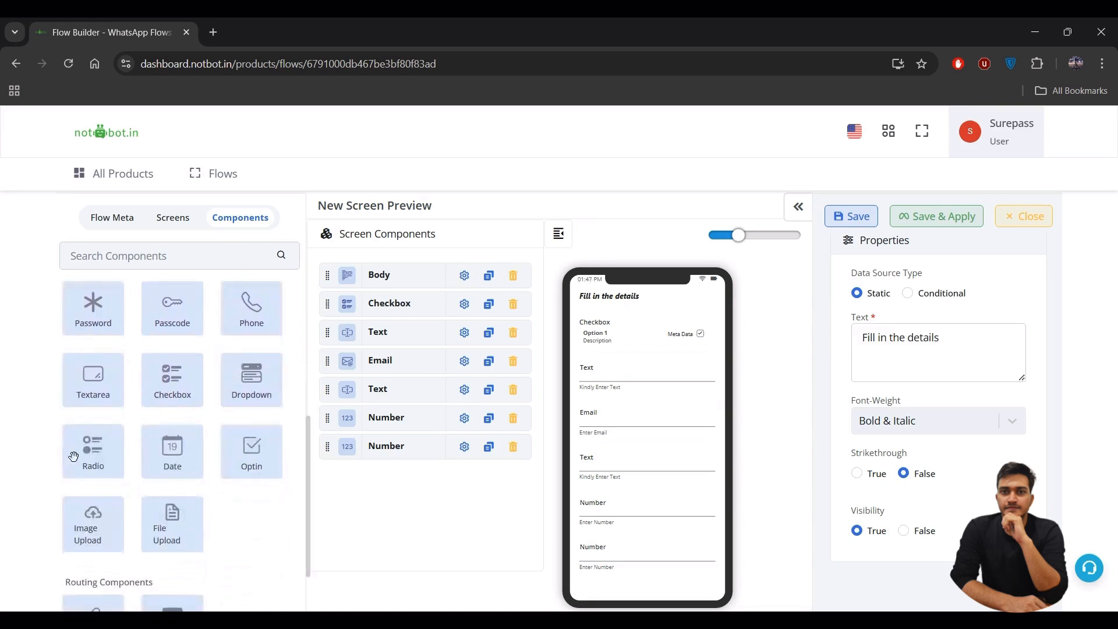
pyautogui.click(95, 458)
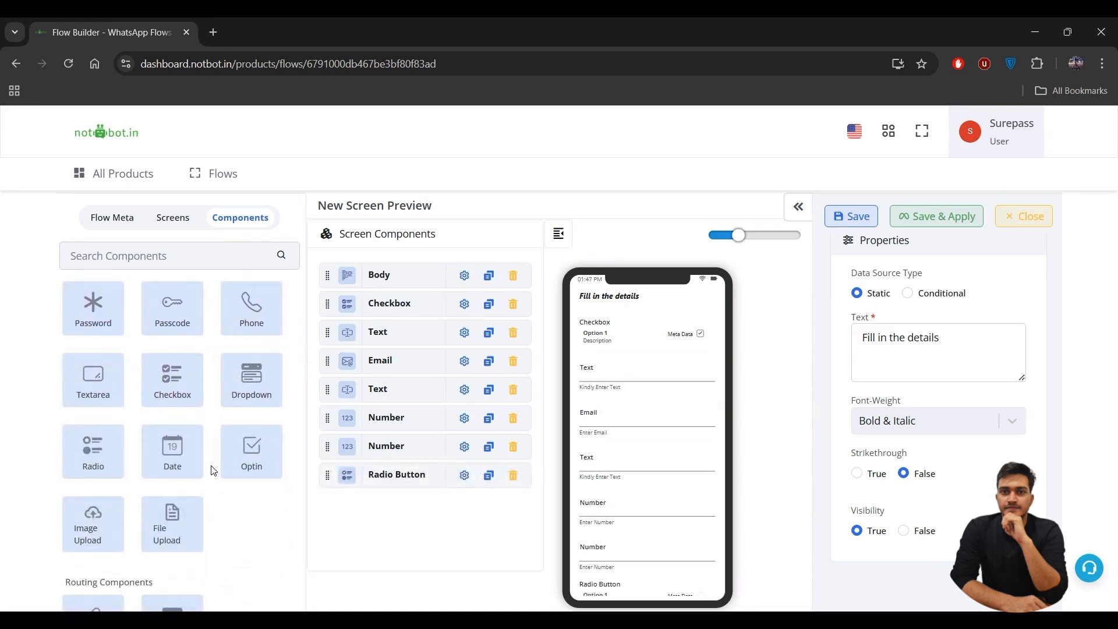
pyautogui.scroll(-1, 212, 469)
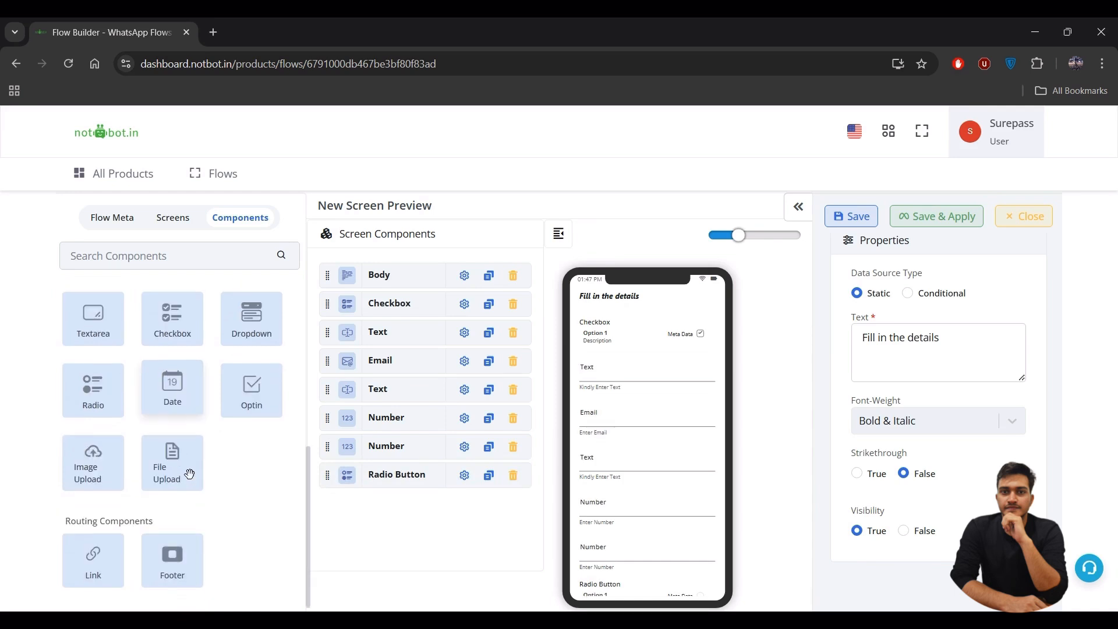
pyautogui.click(180, 570)
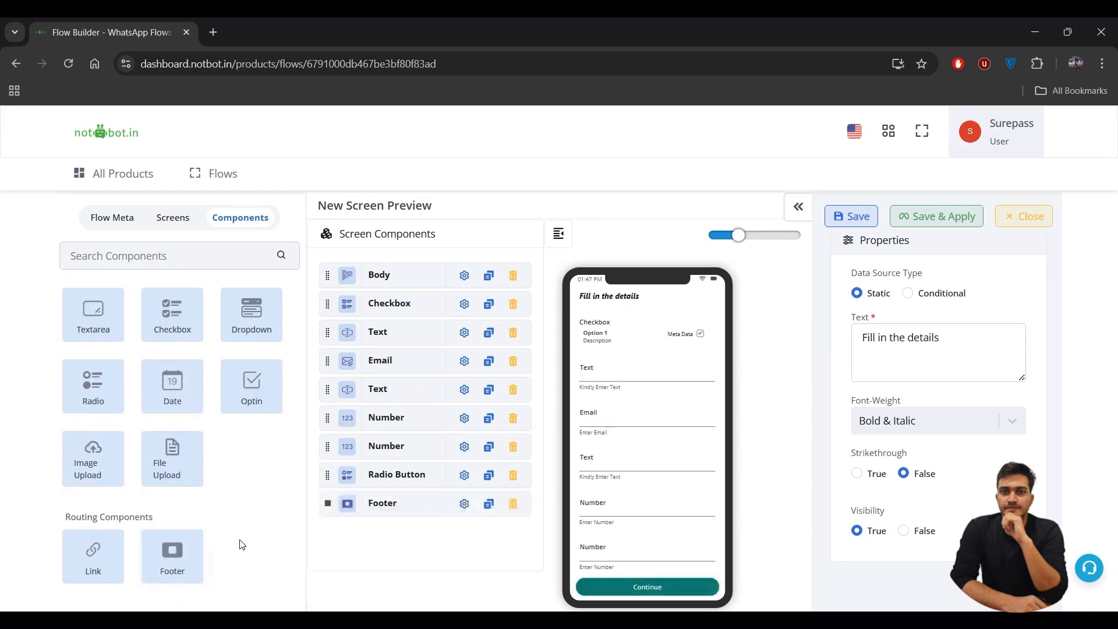
pyautogui.click(168, 396)
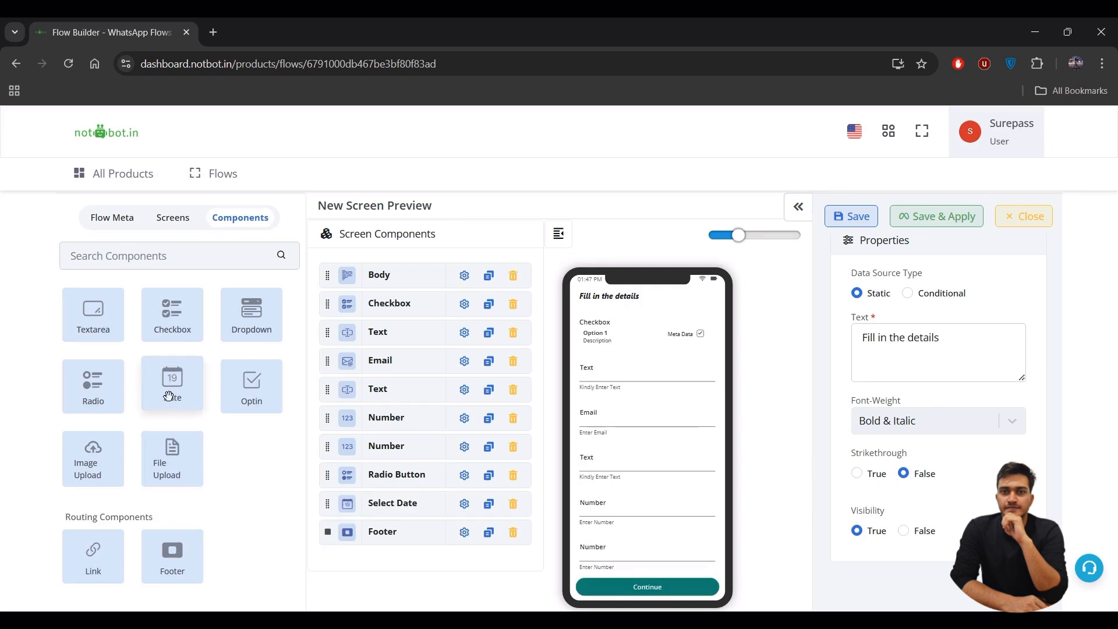
pyautogui.click(169, 396)
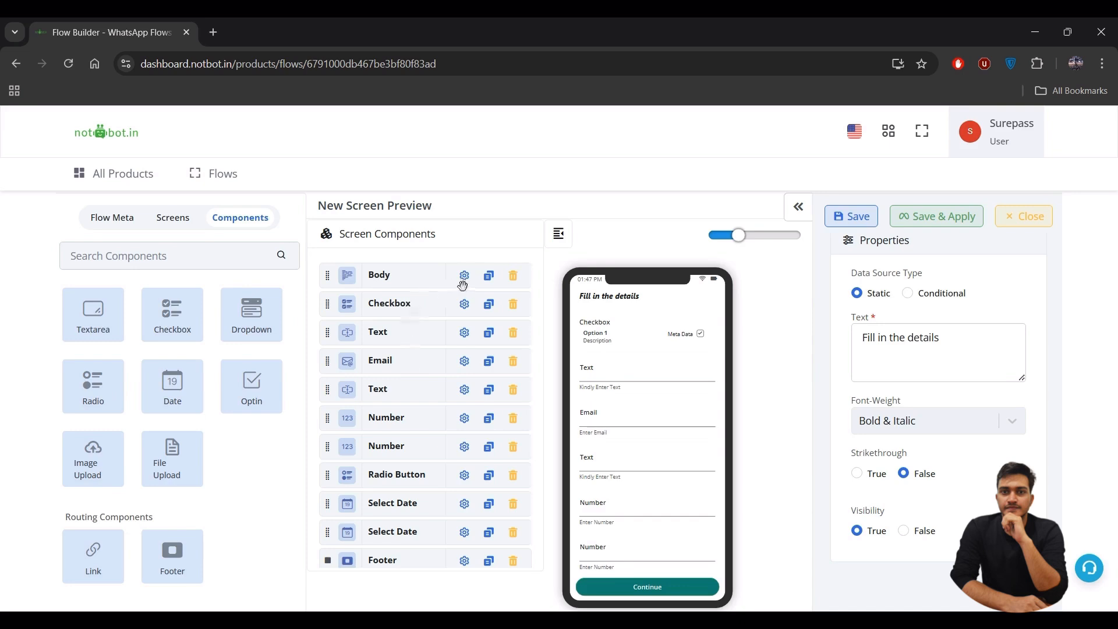
# - Review the field ID mapping, then open the Checkbox's settings
pyautogui.click(950, 348)
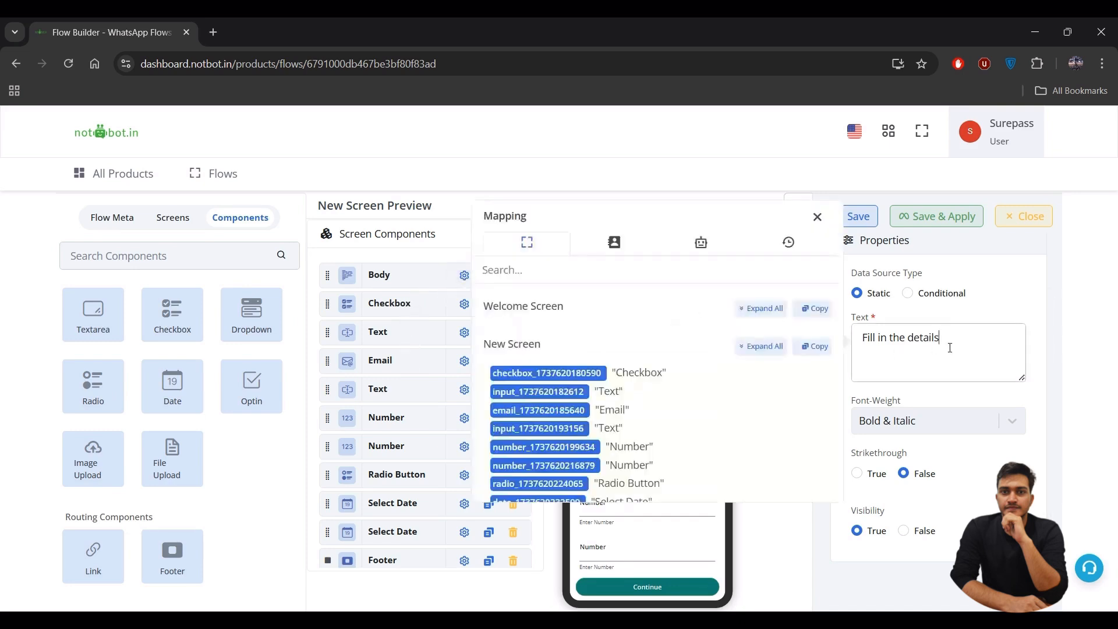
pyautogui.click(817, 216)
pyautogui.click(465, 304)
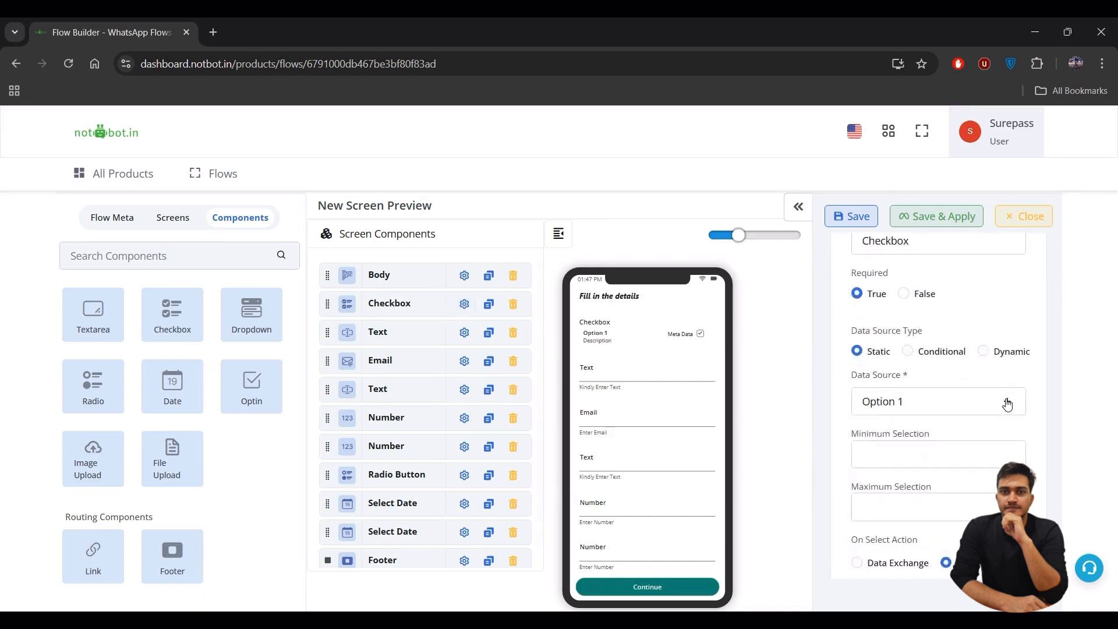
# - Add checkbox options and remove the fourth, leaving three options
pyautogui.click(1006, 401)
pyautogui.click(994, 435)
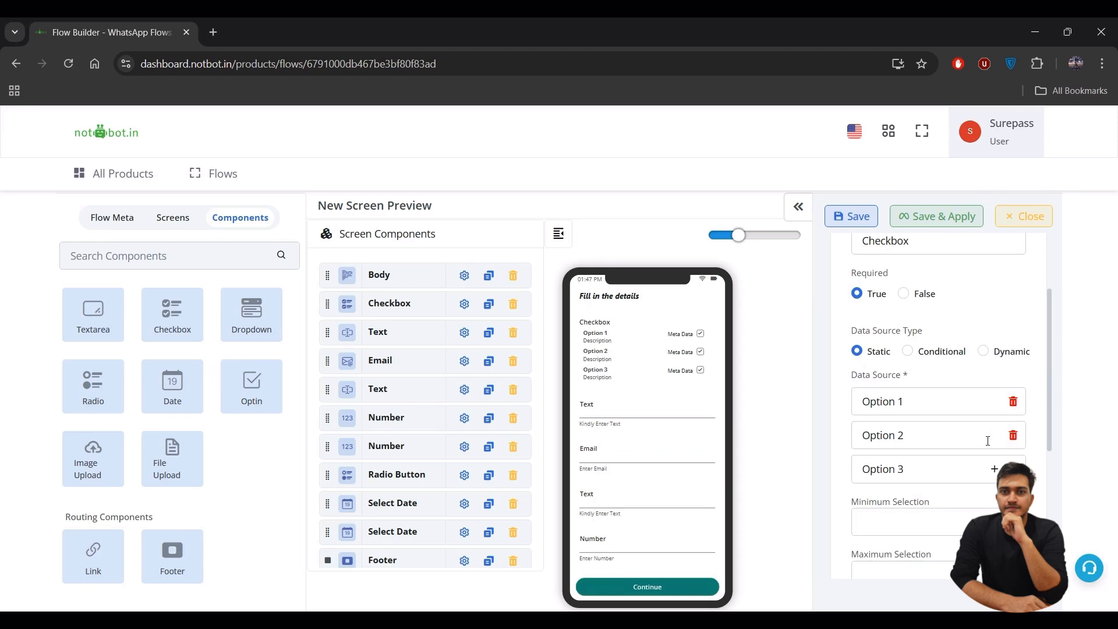
pyautogui.click(994, 470)
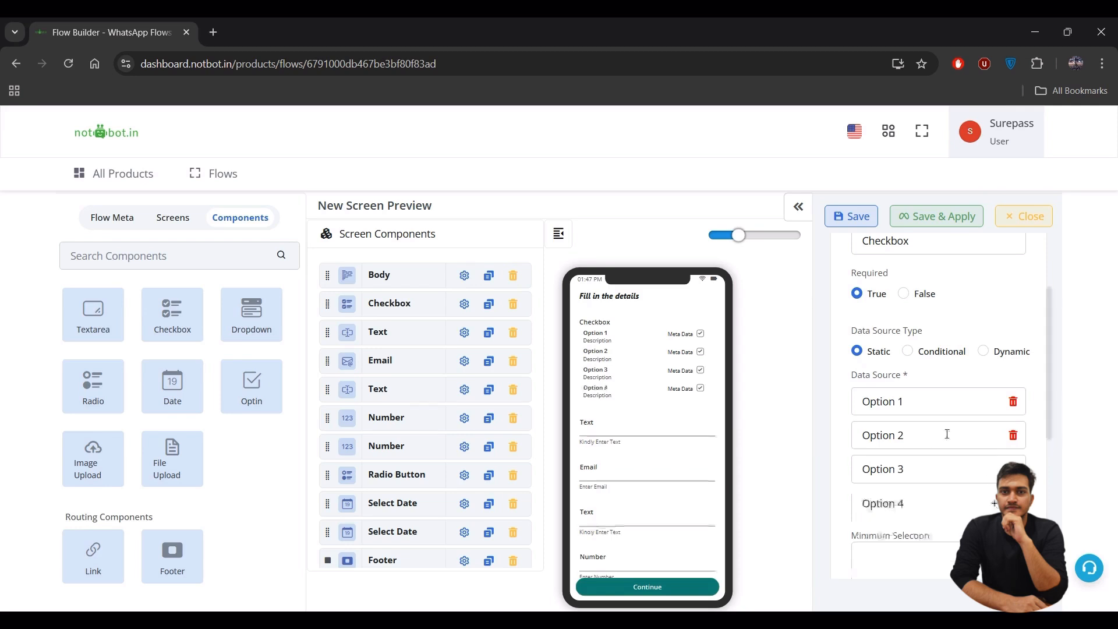
pyautogui.click(900, 401)
pyautogui.click(664, 325)
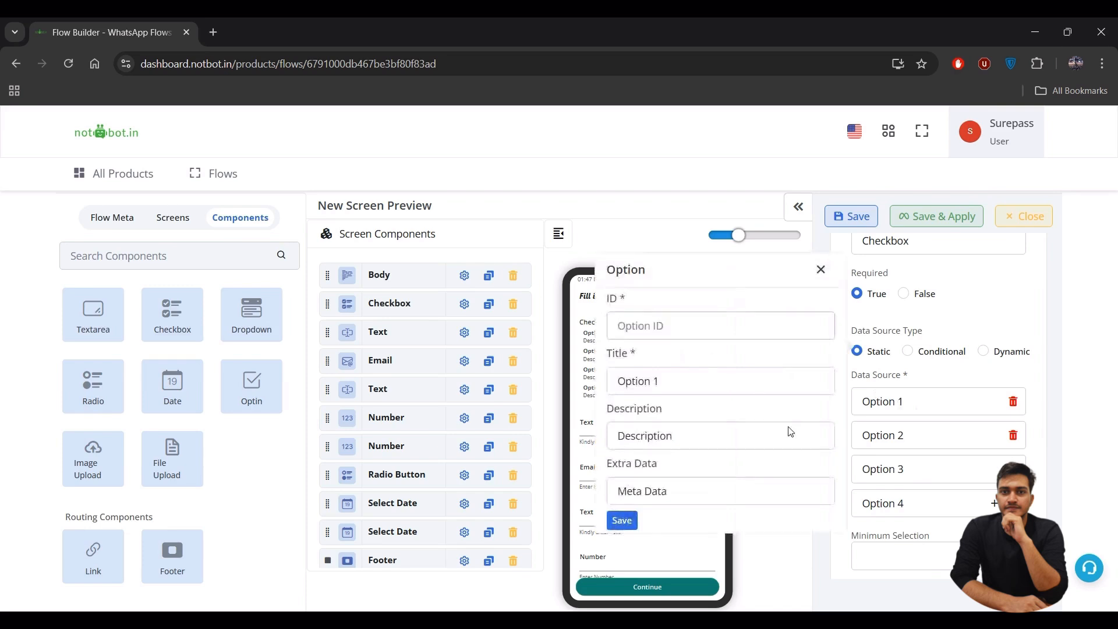
pyautogui.click(1013, 503)
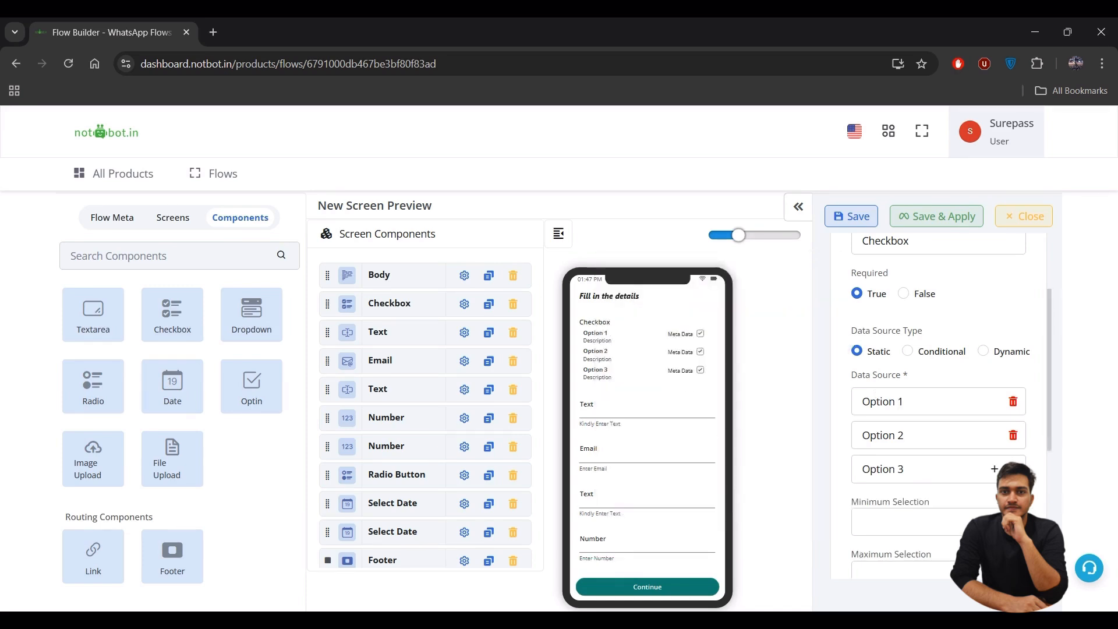
# - Make the first option International Travel, with ID and title matching and no extra data
pyautogui.click(929, 398)
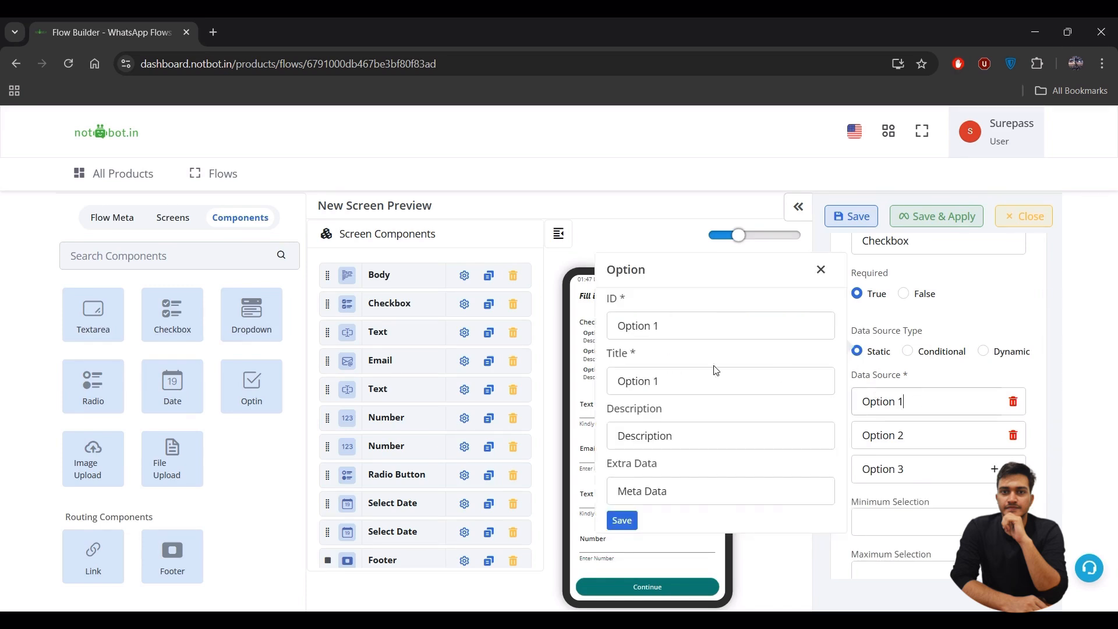
pyautogui.hotkey('ctrl', 'a')
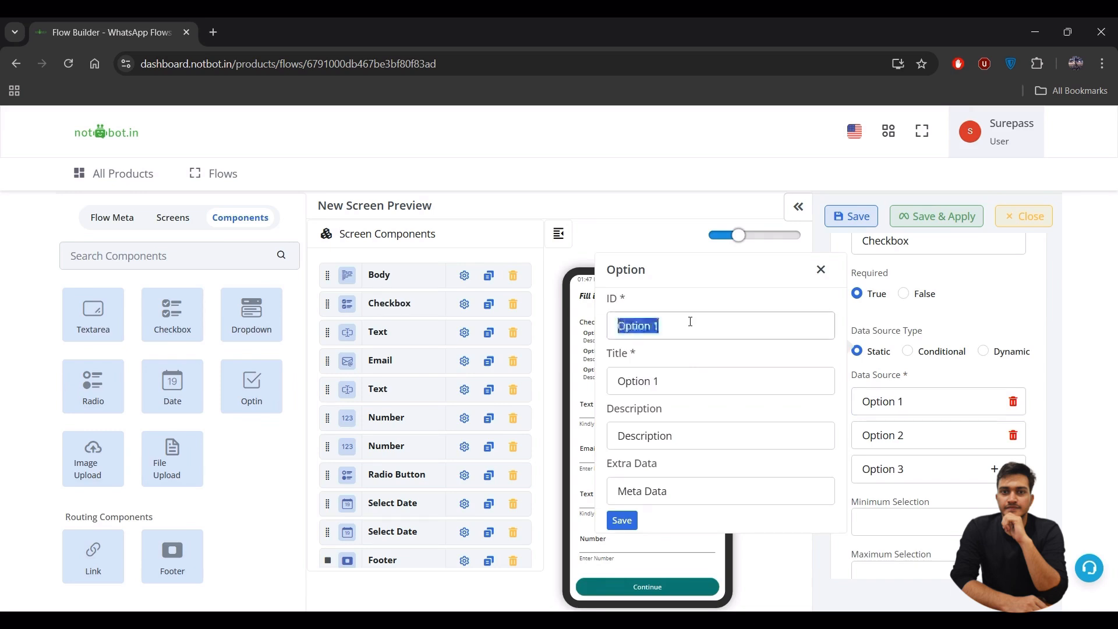
pyautogui.press('BackSpace')
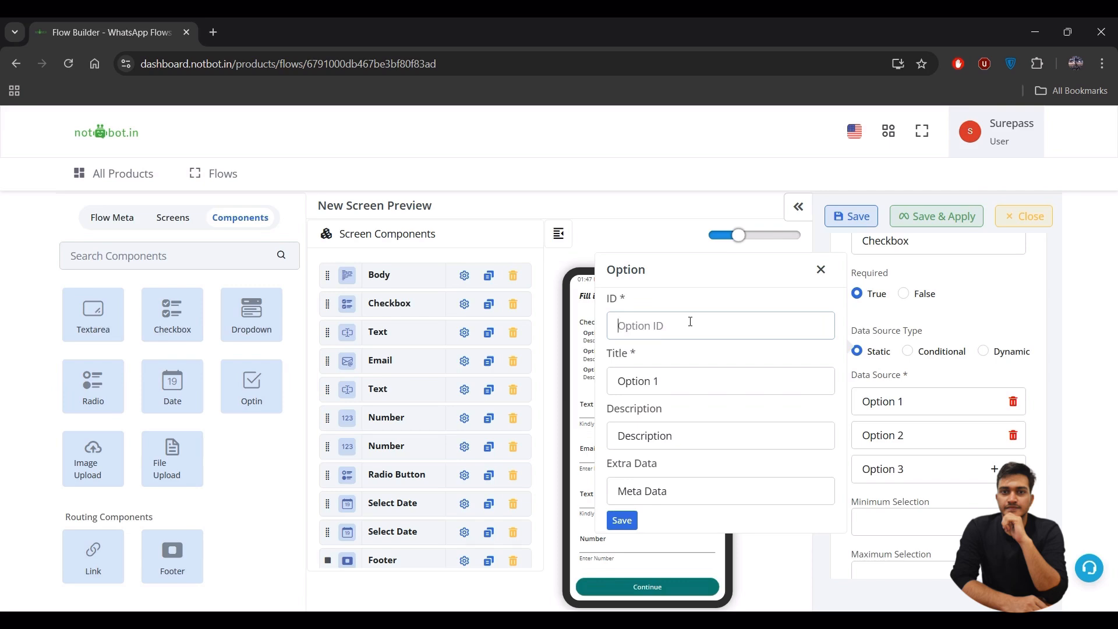
pyautogui.write('l')
pyautogui.write('n')
pyautogui.write('ternat')
pyautogui.write('ional ')
pyautogui.write('Travel')
pyautogui.hotkey('ctrl', 'a')
pyautogui.hotkey('ctrl', 'c')
pyautogui.press('Tab')
pyautogui.hotkey('ctrl', 'v')
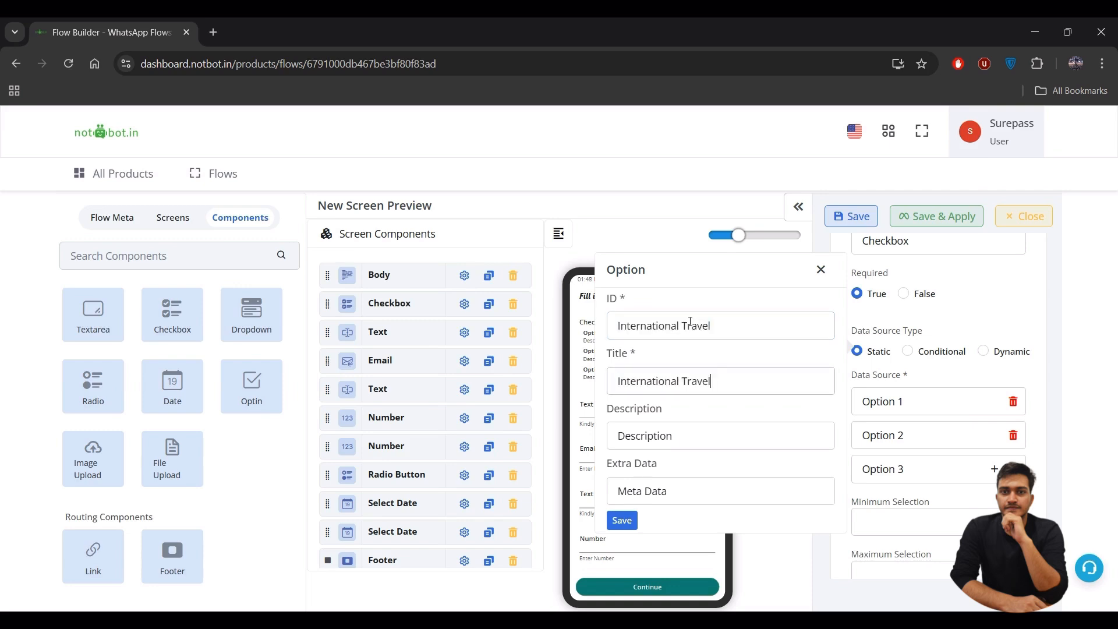
pyautogui.press('Tab')
pyautogui.press('BackSpace')
pyautogui.press('Tab')
pyautogui.press('BackSpace')
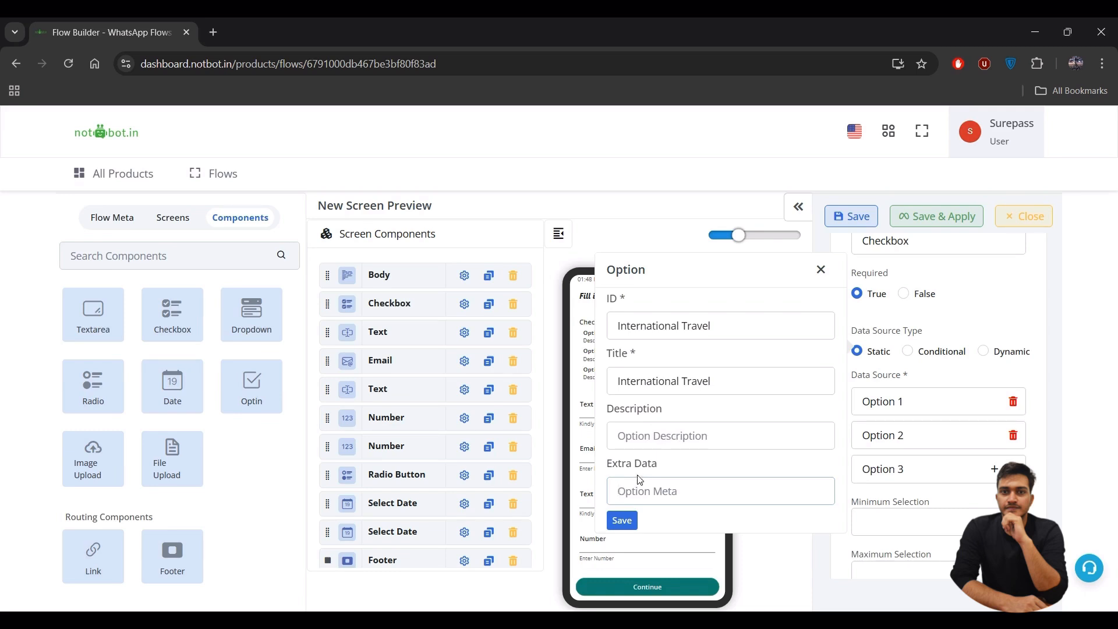
pyautogui.click(622, 520)
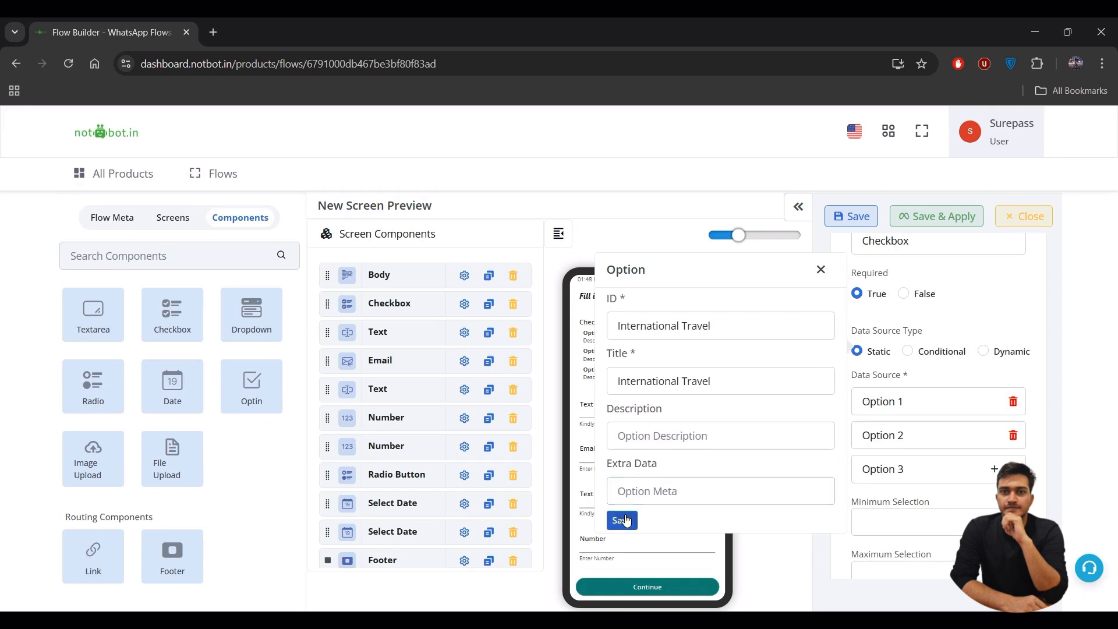
# - Make the second option Local Tourism, with empty description and extra data
pyautogui.click(901, 434)
pyautogui.hotkey('ctrl', 'a')
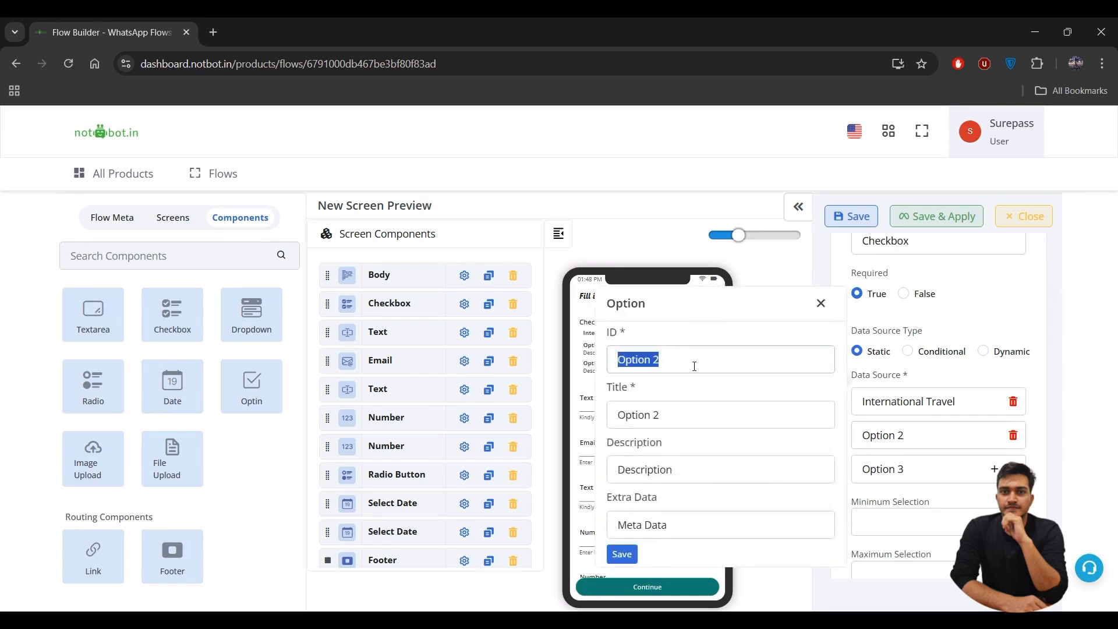
pyautogui.press('BackSpace')
pyautogui.write('Local Tourism')
pyautogui.hotkey('ctrl', 'a')
pyautogui.hotkey('ctrl', 'c')
pyautogui.press('Tab')
pyautogui.hotkey('ctrl', 'v')
pyautogui.press('Tab')
pyautogui.press('BackSpace')
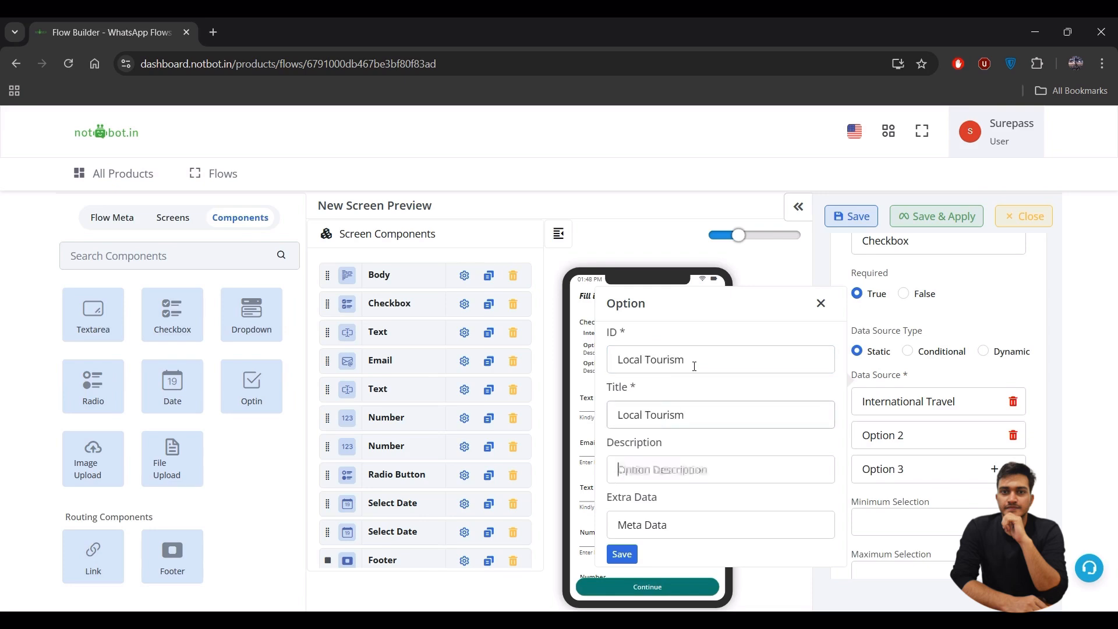
pyautogui.press('Tab')
pyautogui.press('BackSpace')
pyautogui.click(628, 558)
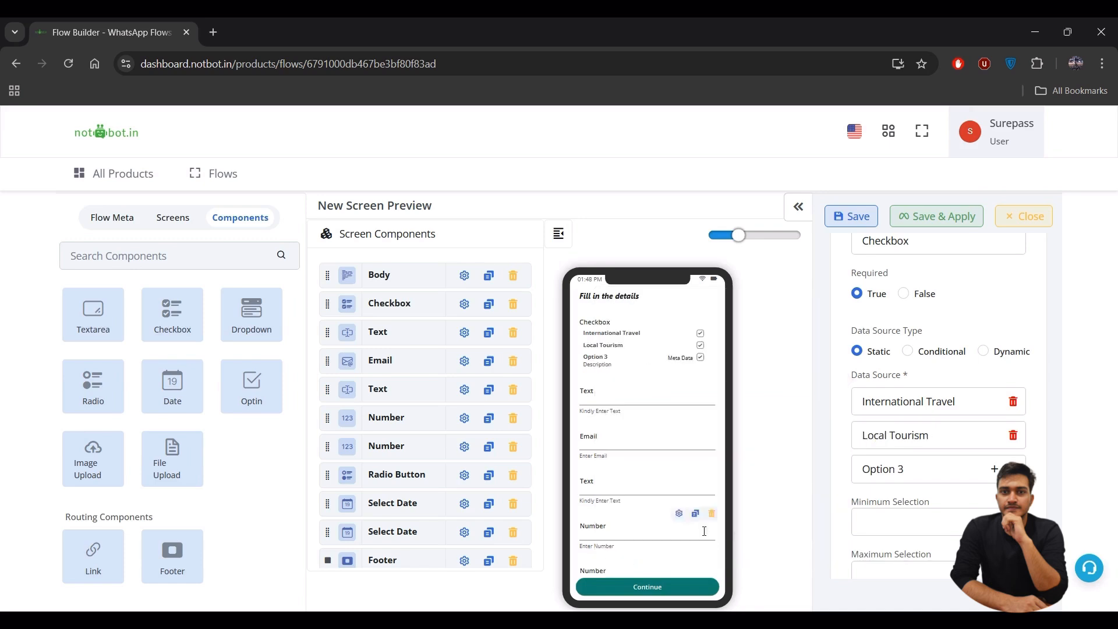
# - Make the third option Family vacation, with empty description and extra data
pyautogui.click(922, 469)
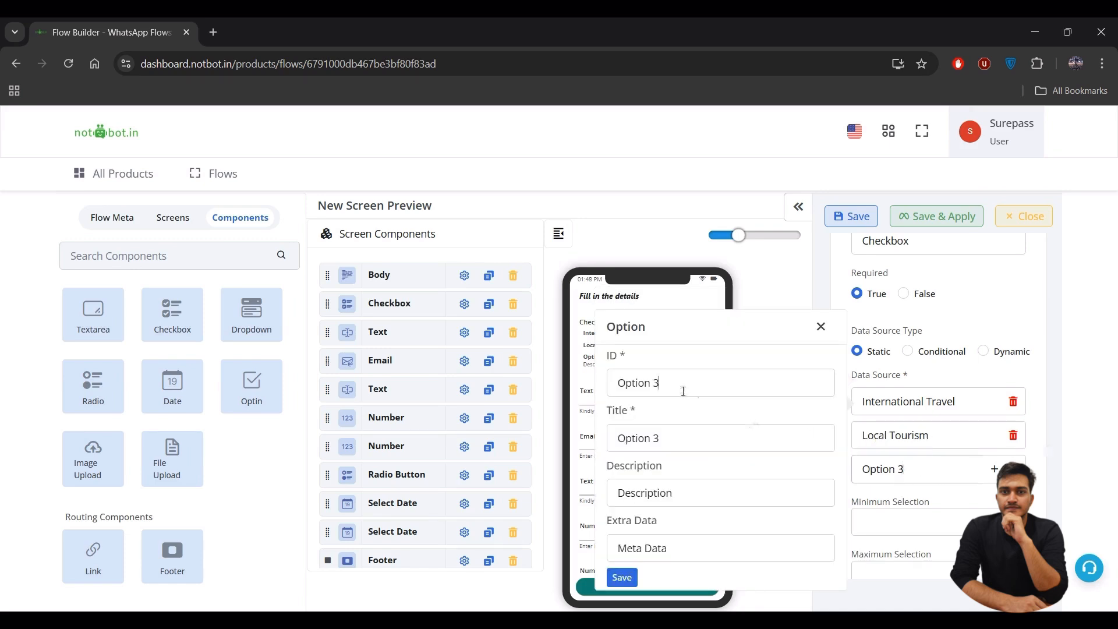
pyautogui.hotkey('ctrl', 'a')
pyautogui.press('BackSpace')
pyautogui.write('Family vacation')
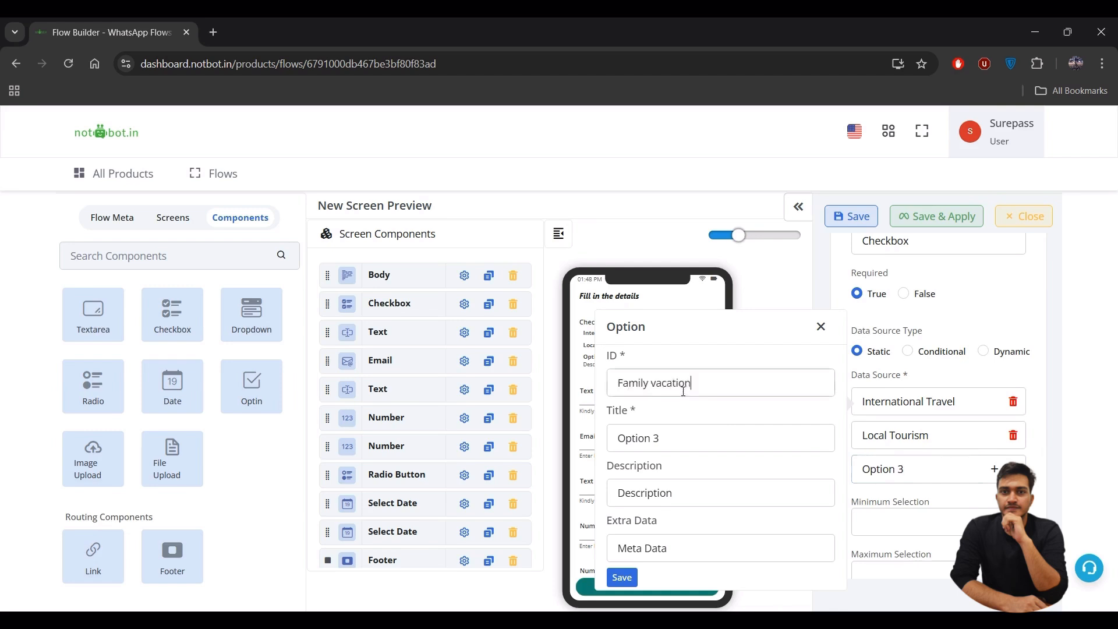
pyautogui.hotkey('ctrl', 'a')
pyautogui.hotkey('ctrl', 'c')
pyautogui.press('Tab')
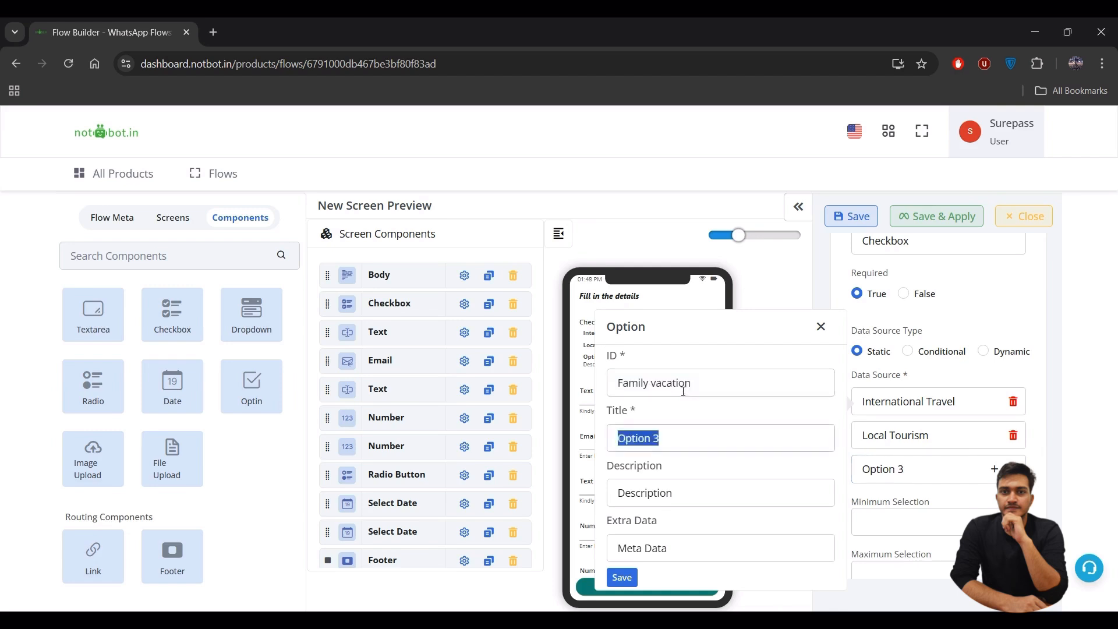
pyautogui.hotkey('ctrl', 'v')
pyautogui.press('Tab')
pyautogui.press('BackSpace')
pyautogui.press('Tab')
pyautogui.press('BackSpace')
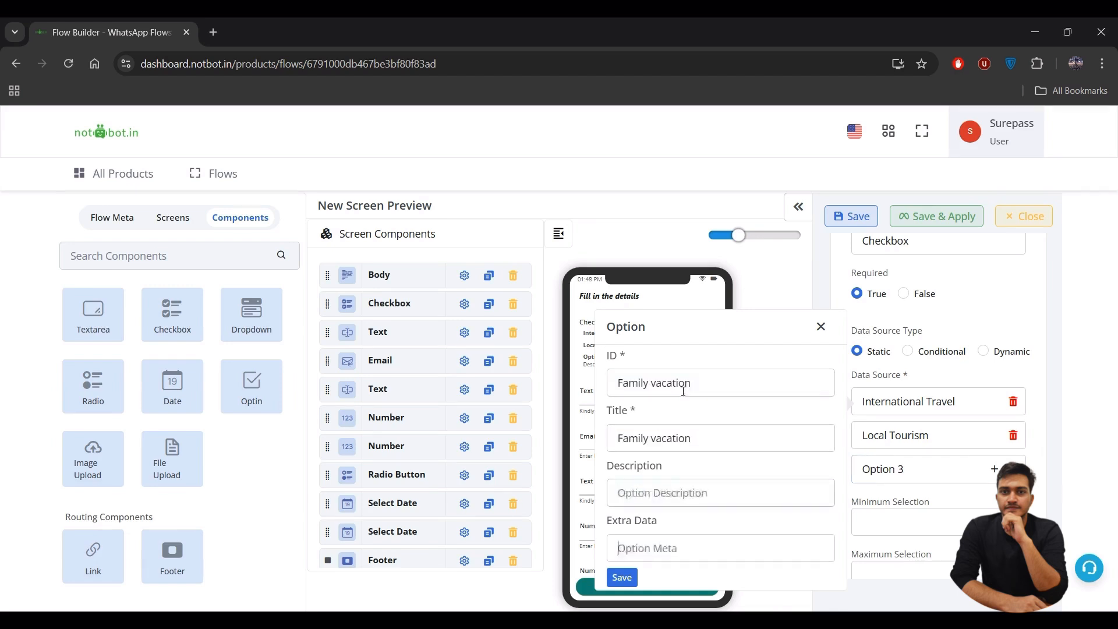
pyautogui.click(623, 578)
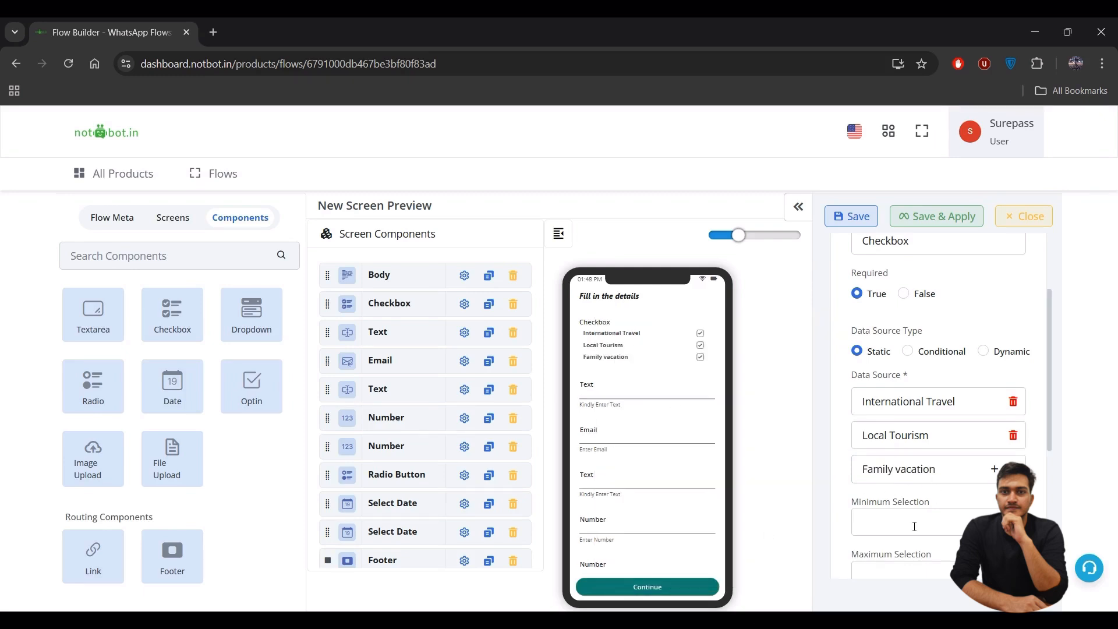
pyautogui.scroll(-2, 908, 520)
# - Set the checkbox Minimum Selection to 1 and Maximum Selection to 3
pyautogui.click(868, 442)
pyautogui.write('1')
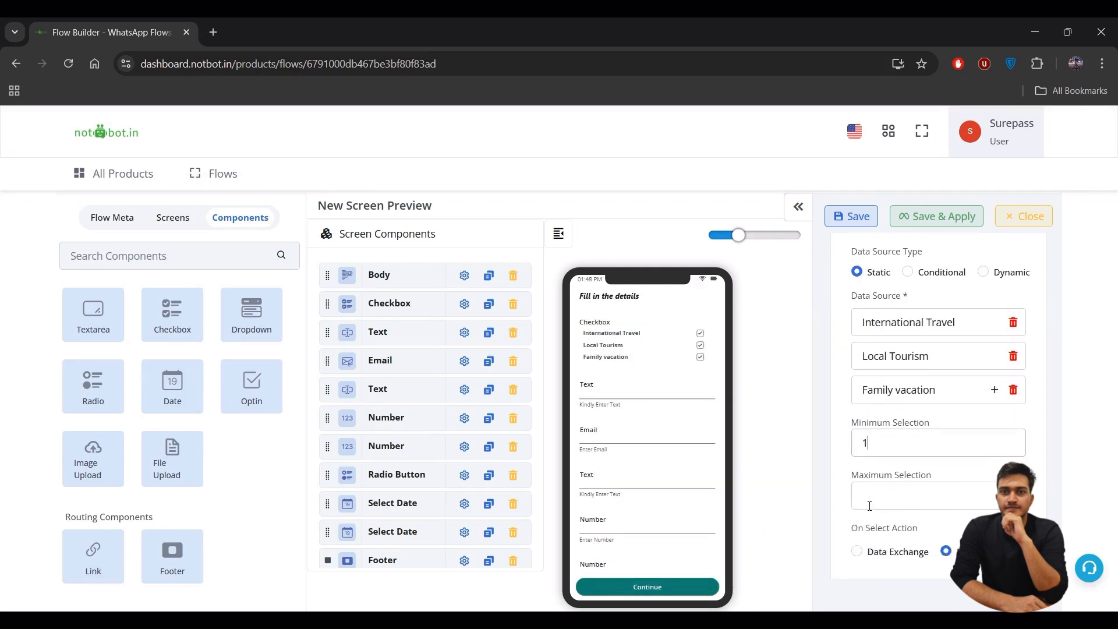
pyautogui.click(869, 507)
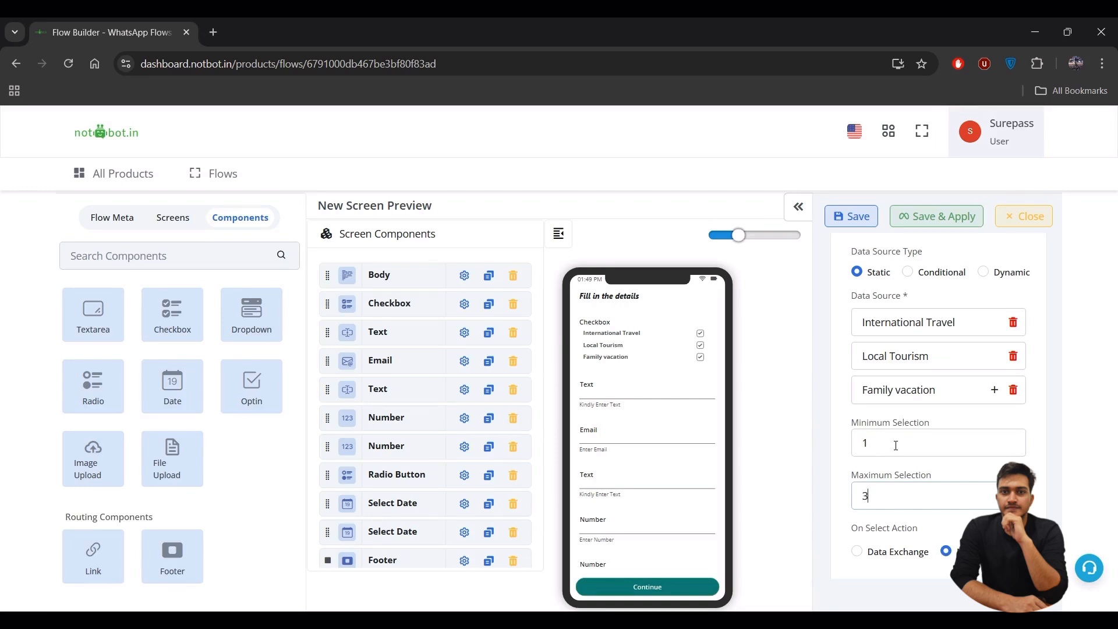
pyautogui.scroll(-3, 891, 425)
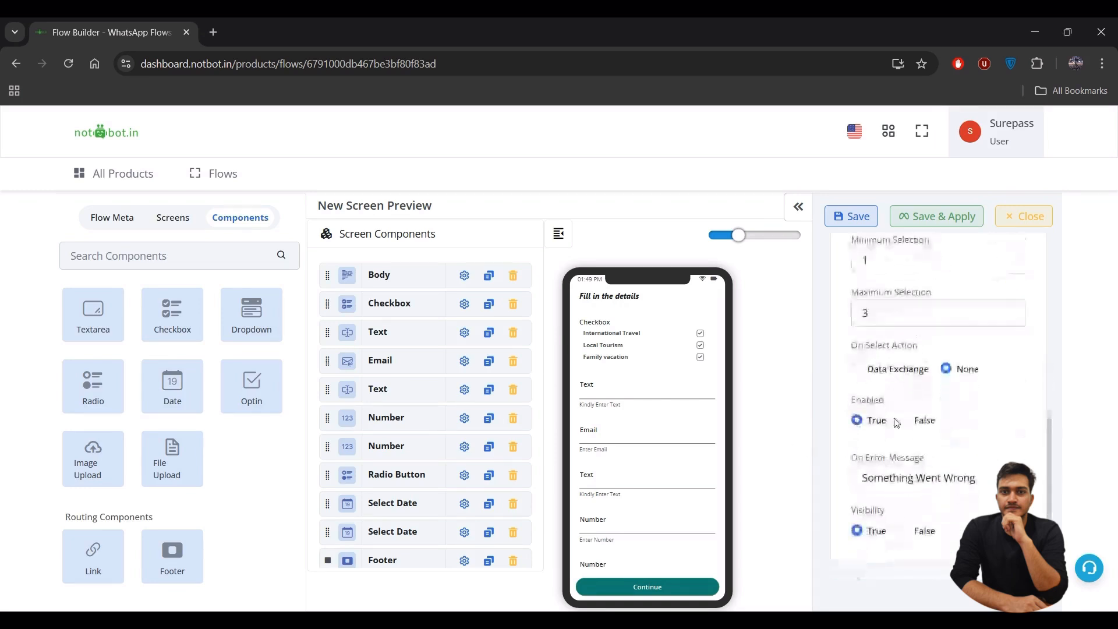
pyautogui.scroll(7, 879, 390)
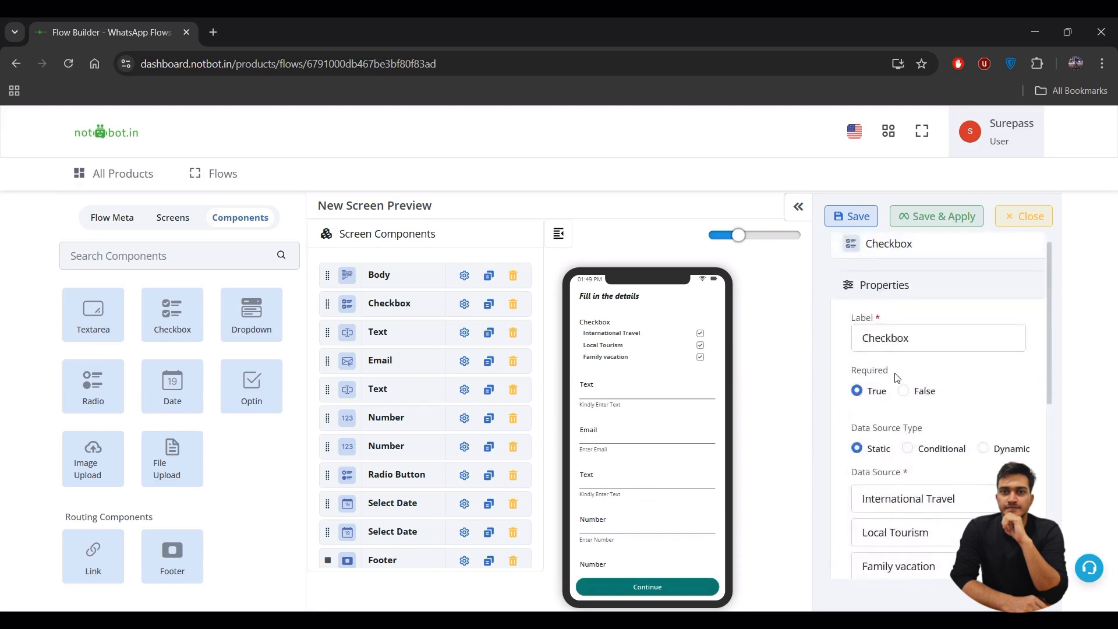
pyautogui.moveTo(889, 370); pyautogui.dragTo(852, 371)
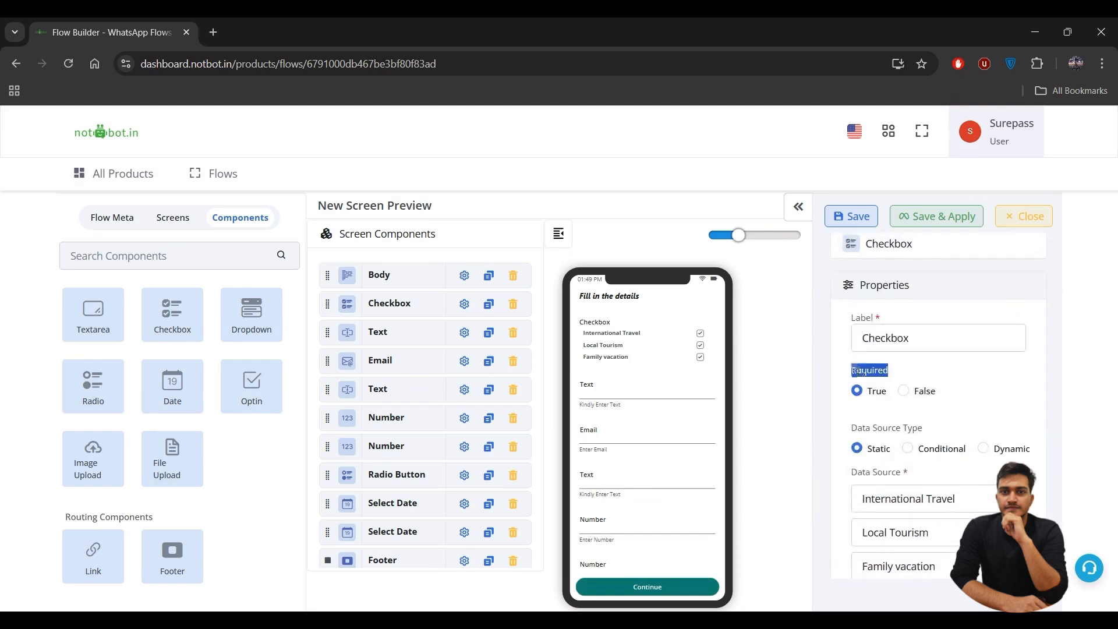
pyautogui.click(954, 381)
pyautogui.moveTo(705, 345)
# - Change the first text field's label from Text to Name
pyautogui.click(464, 331)
pyautogui.click(951, 343)
pyautogui.hotkey('ctrl', 'a')
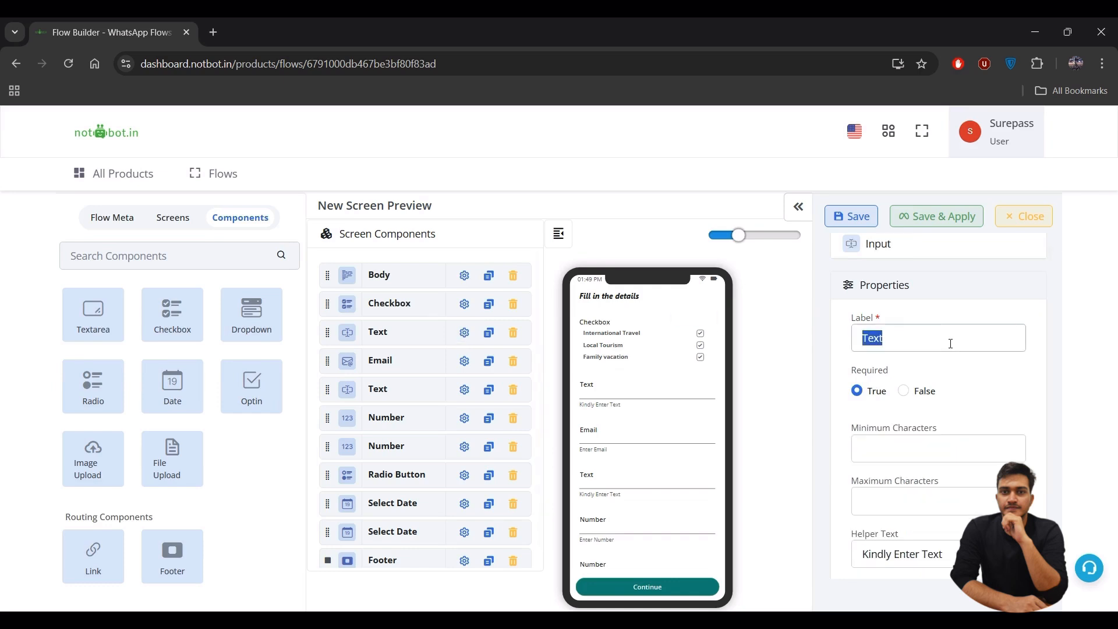
pyautogui.press('BackSpace')
pyautogui.write('Name')
# - Set its helper text to 'Enter full name' and bring up the Email field's settings
pyautogui.scroll(-2, 938, 394)
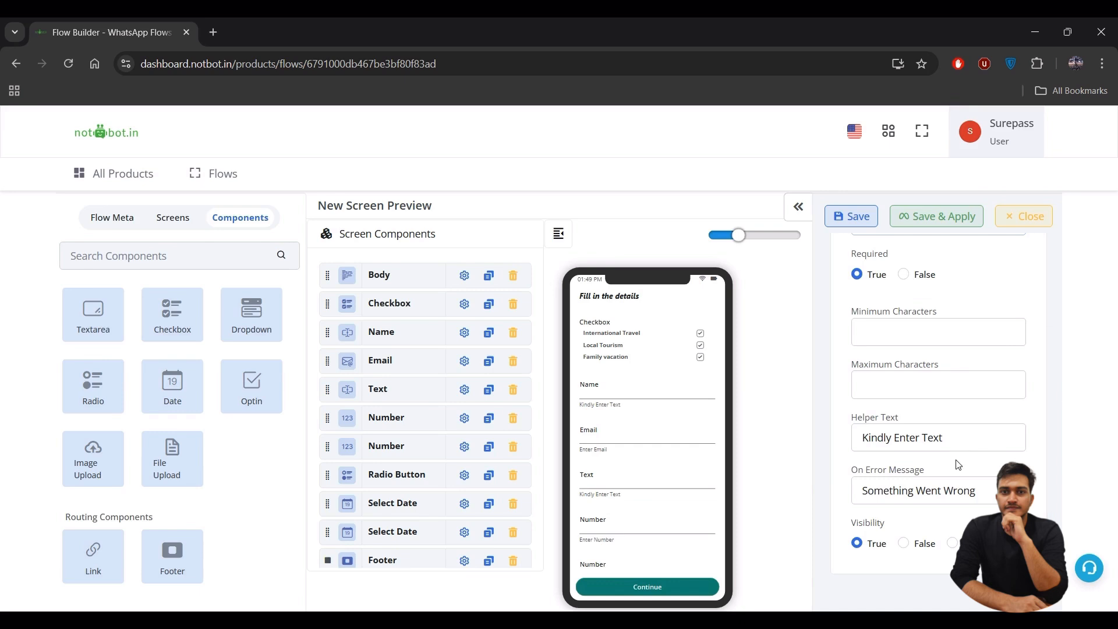
pyautogui.moveTo(955, 440); pyautogui.dragTo(862, 437)
pyautogui.press('BackSpace')
pyautogui.write('Enter full name')
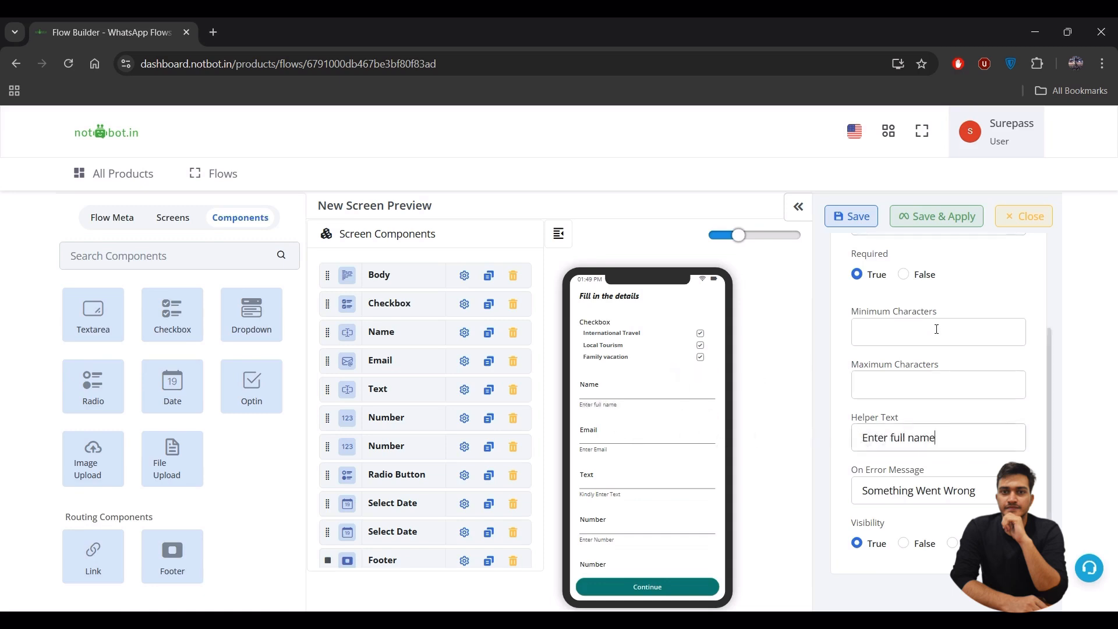
pyautogui.scroll(1, 936, 329)
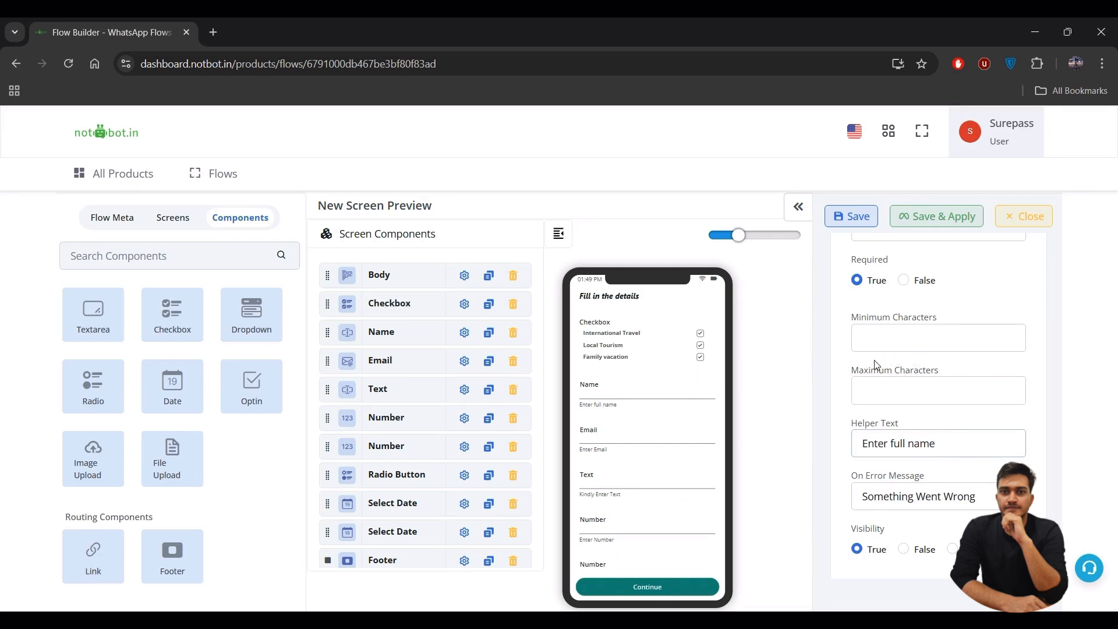
pyautogui.scroll(-1, 903, 379)
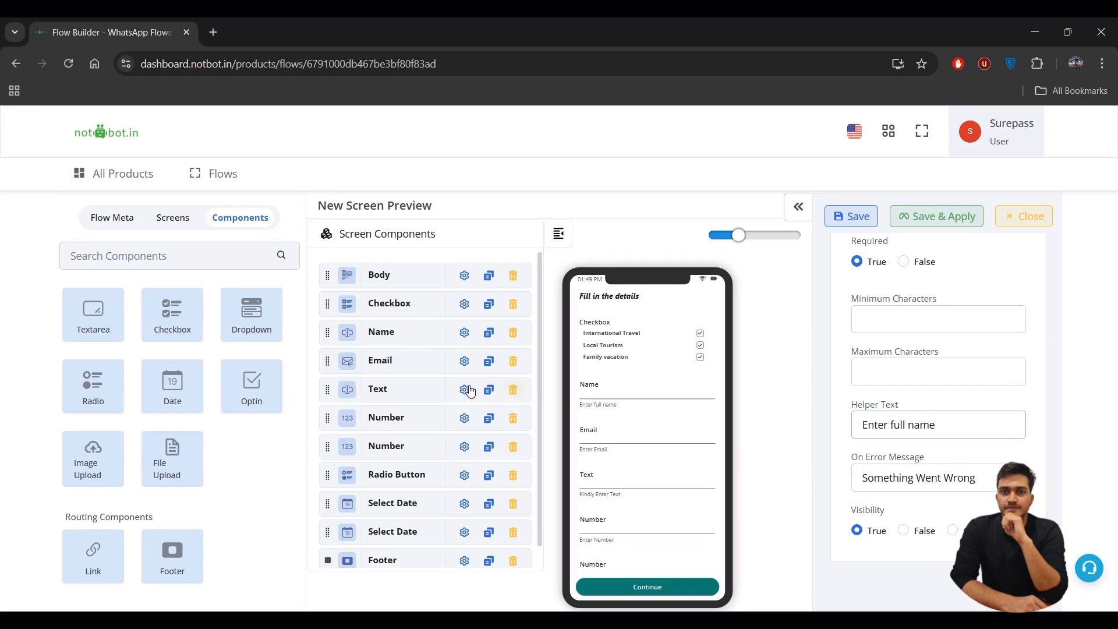
pyautogui.click(465, 363)
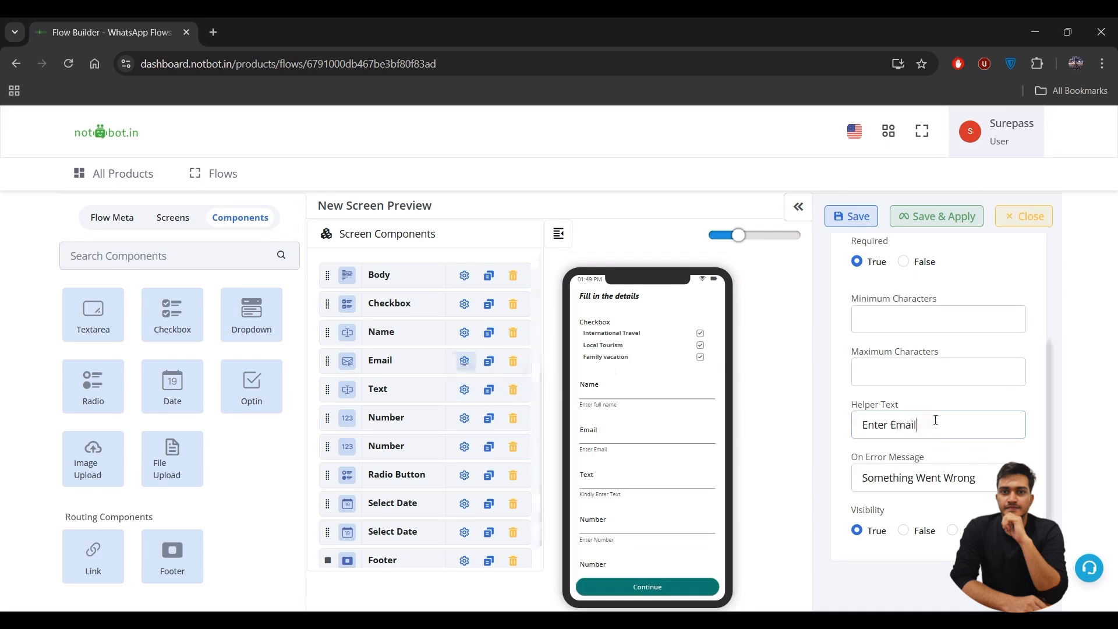
pyautogui.scroll(2, 932, 420)
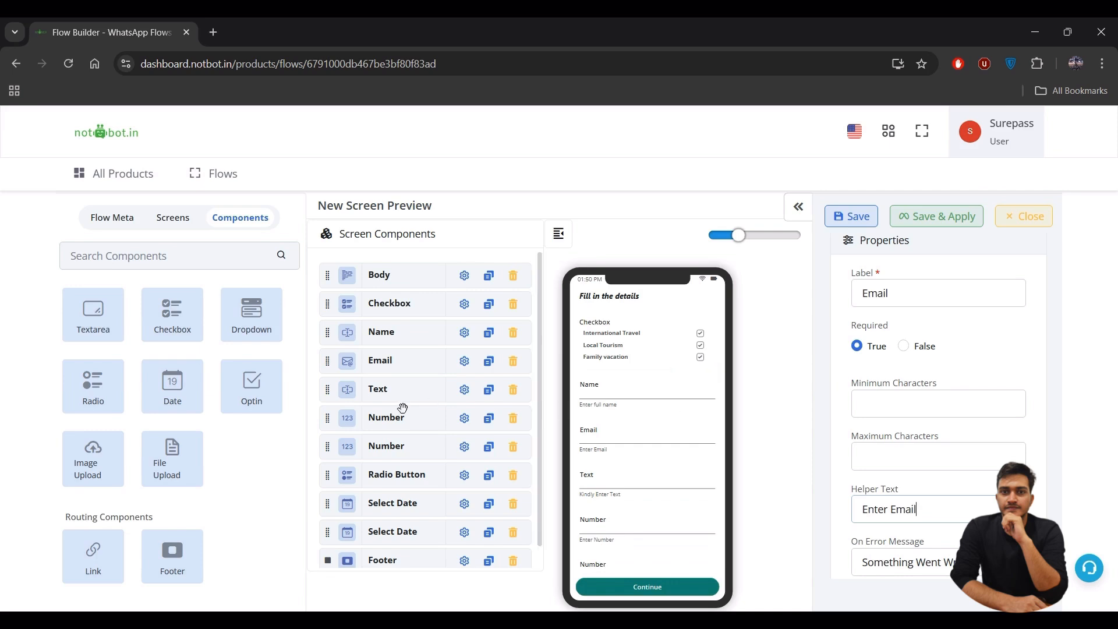
# - Relabel the second text field 'Address' with helper text 'Enter full address'
pyautogui.click(466, 396)
pyautogui.click(916, 296)
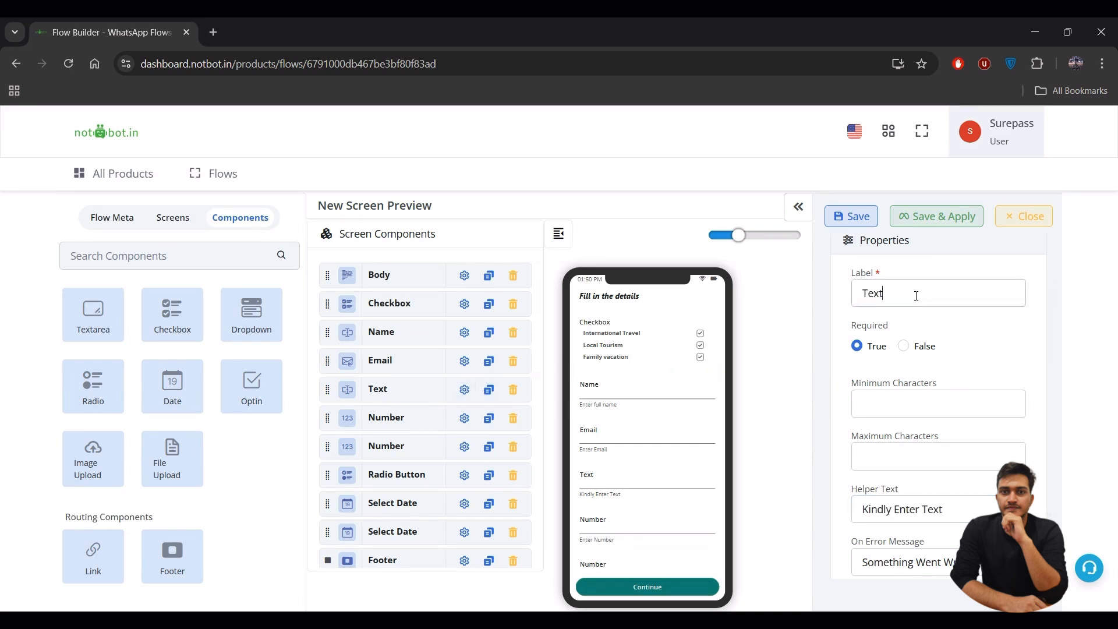
pyautogui.hotkey('ctrl', 'a')
pyautogui.press('BackSpace')
pyautogui.write('A')
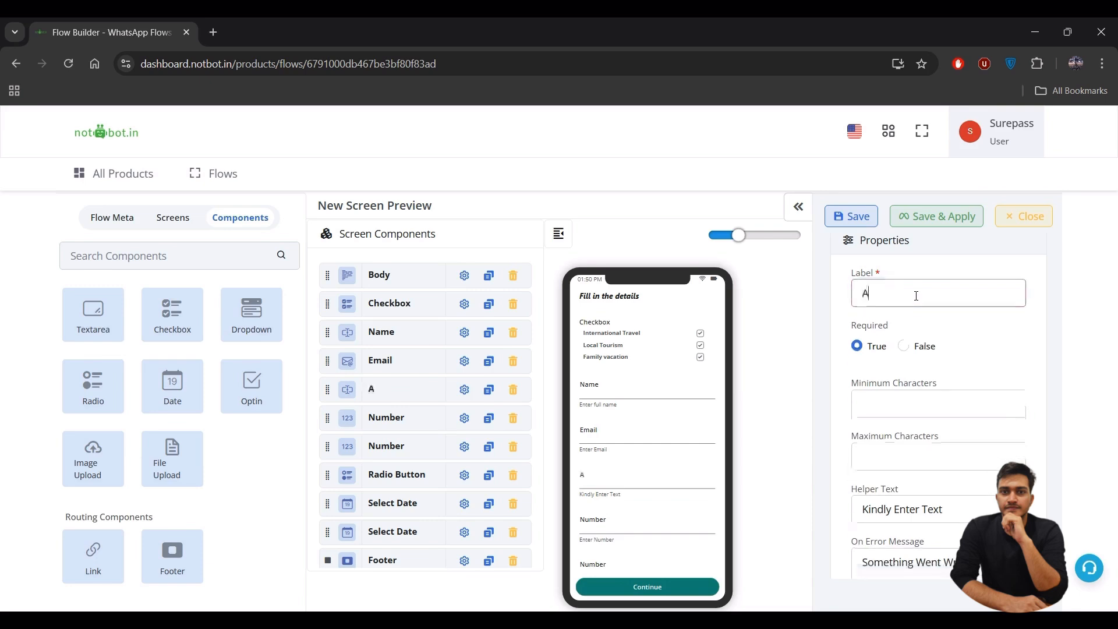
pyautogui.write('ddress')
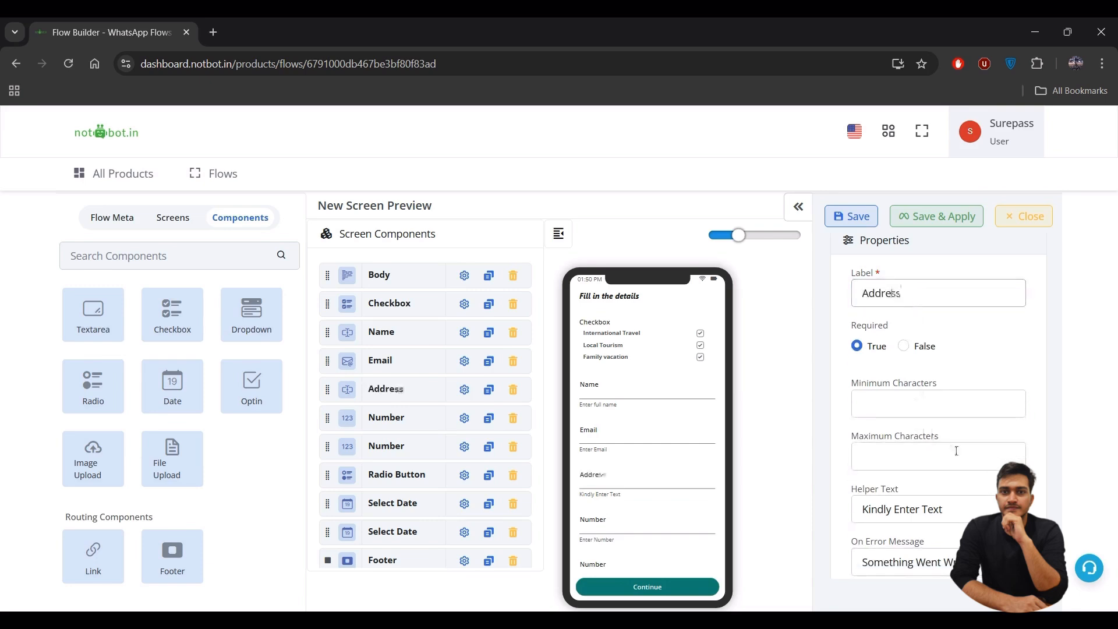
pyautogui.moveTo(961, 508); pyautogui.dragTo(836, 517)
pyautogui.press('BackSpace')
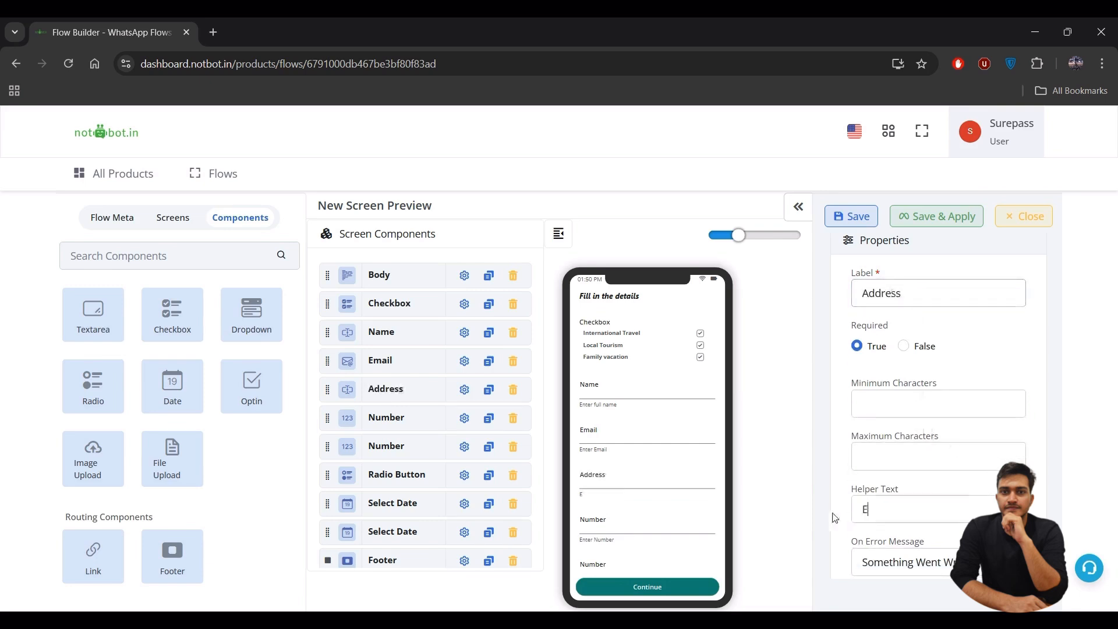
pyautogui.write('Enter full address')
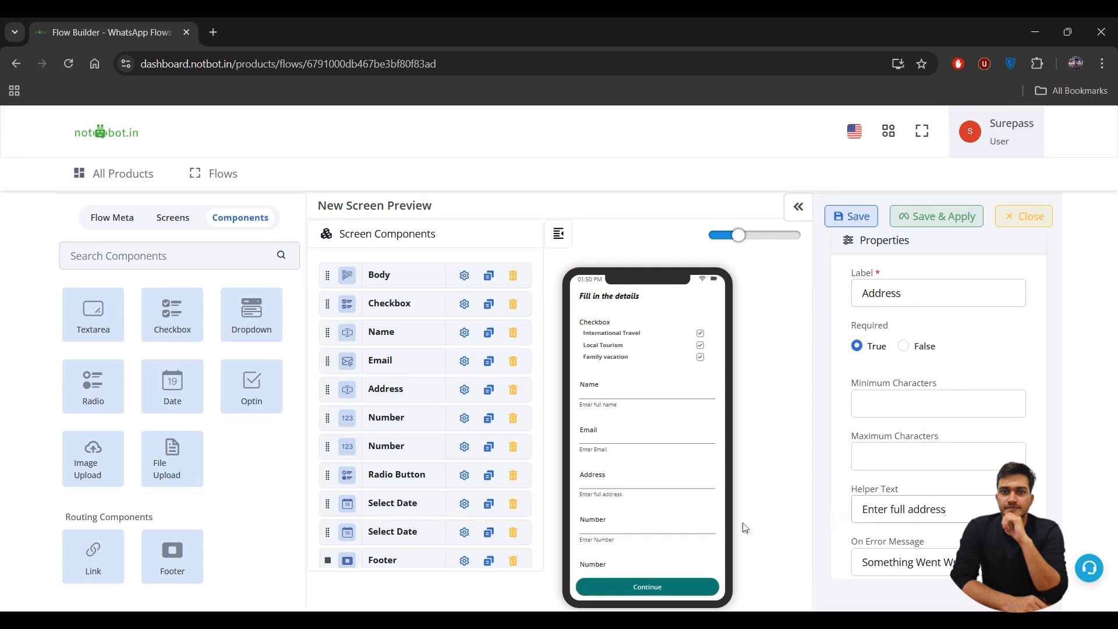
# - Relabel the first number field 'No. of adults'
pyautogui.click(468, 424)
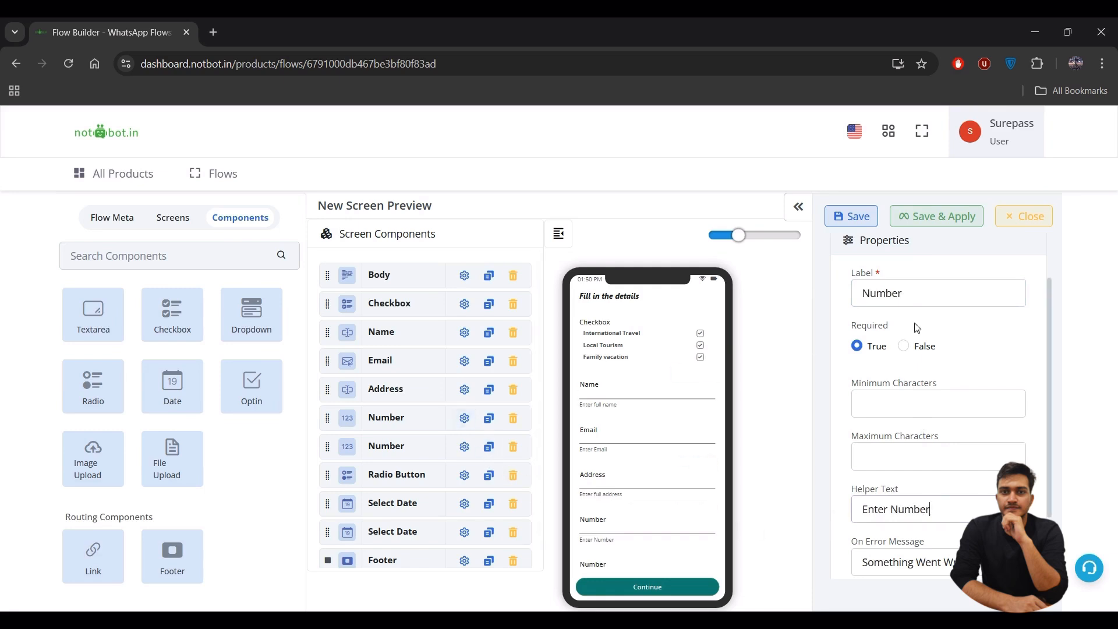
pyautogui.moveTo(917, 294); pyautogui.dragTo(848, 301)
pyautogui.write('No')
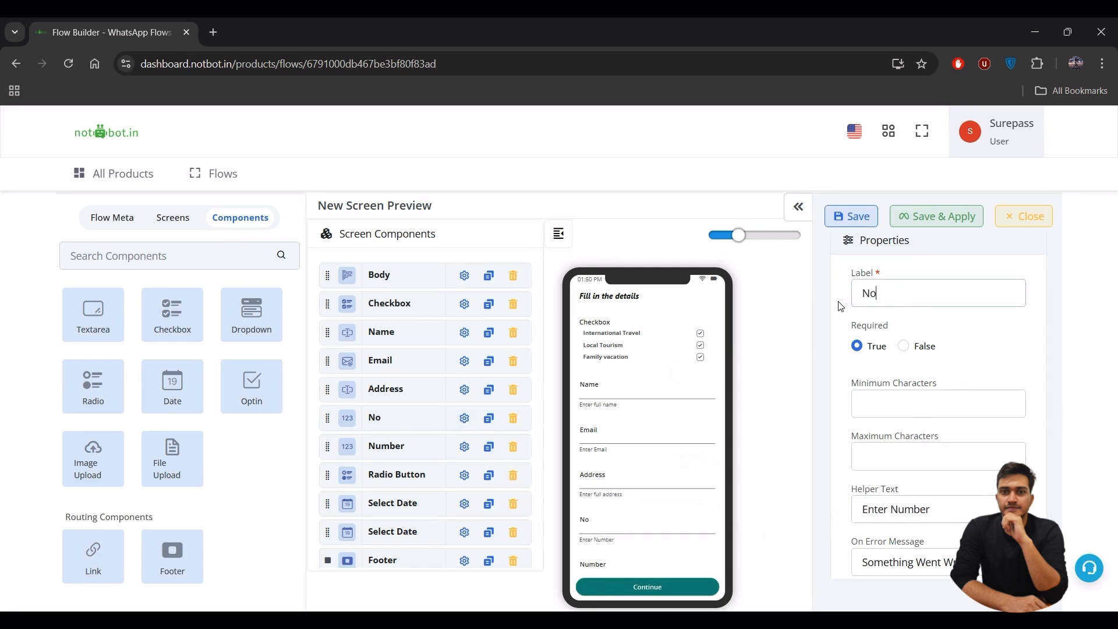
pyautogui.write('. of adults')
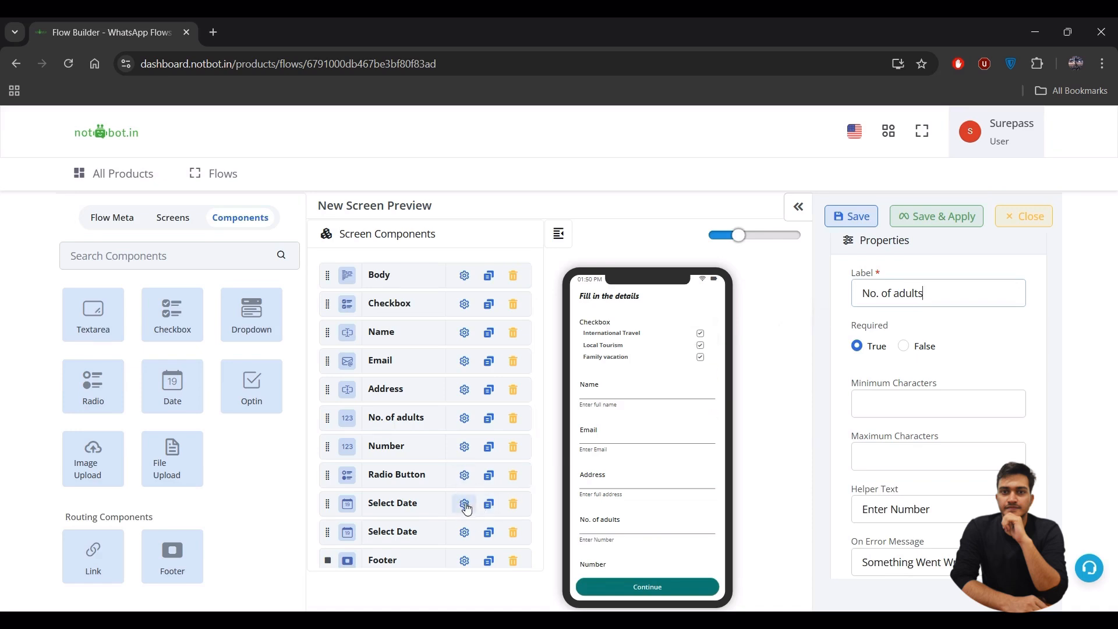
# - Change the second Number field's label to 'No. of children', fixing the typo
pyautogui.click(465, 446)
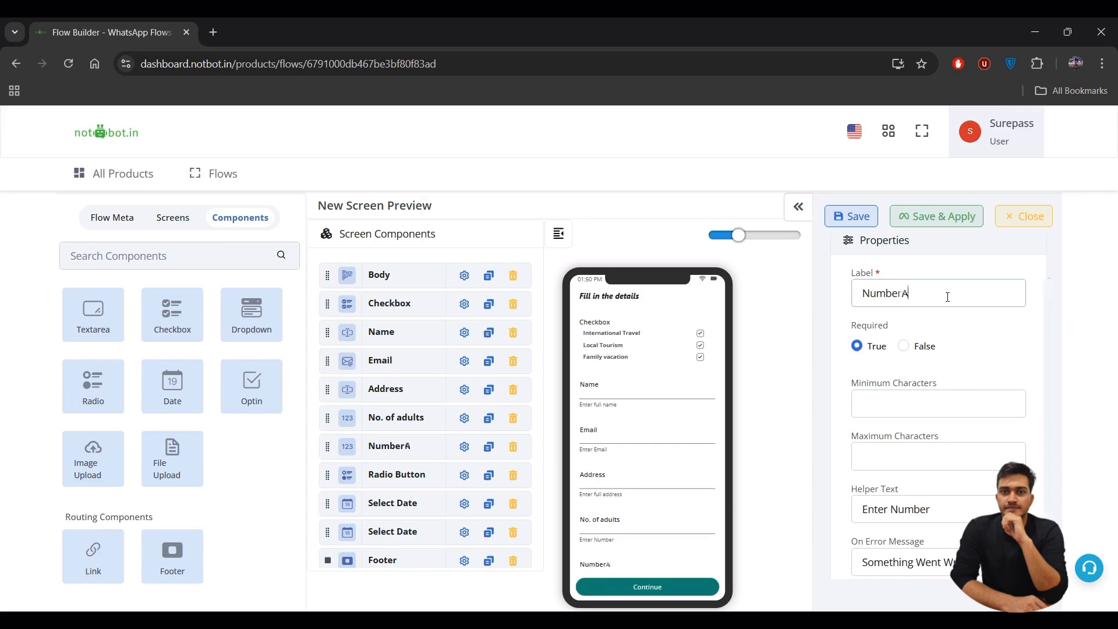
pyautogui.press('BackSpace')
pyautogui.press('BackSpace')
pyautogui.press('BackSpace')
pyautogui.press('BackSpace')
pyautogui.press('BackSpace')
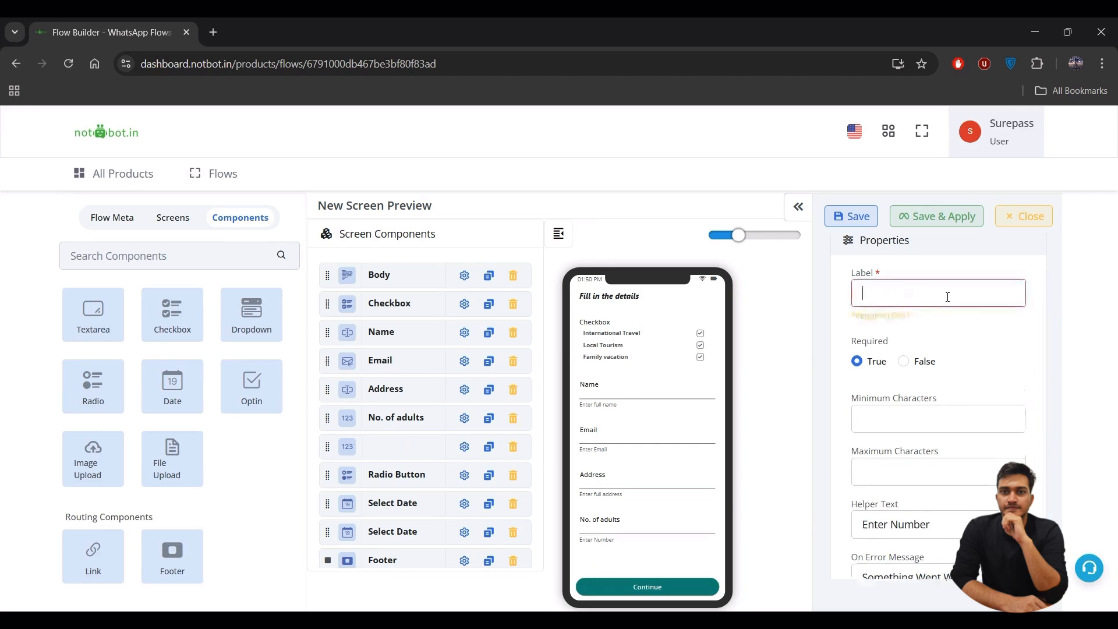
pyautogui.write('o. of')
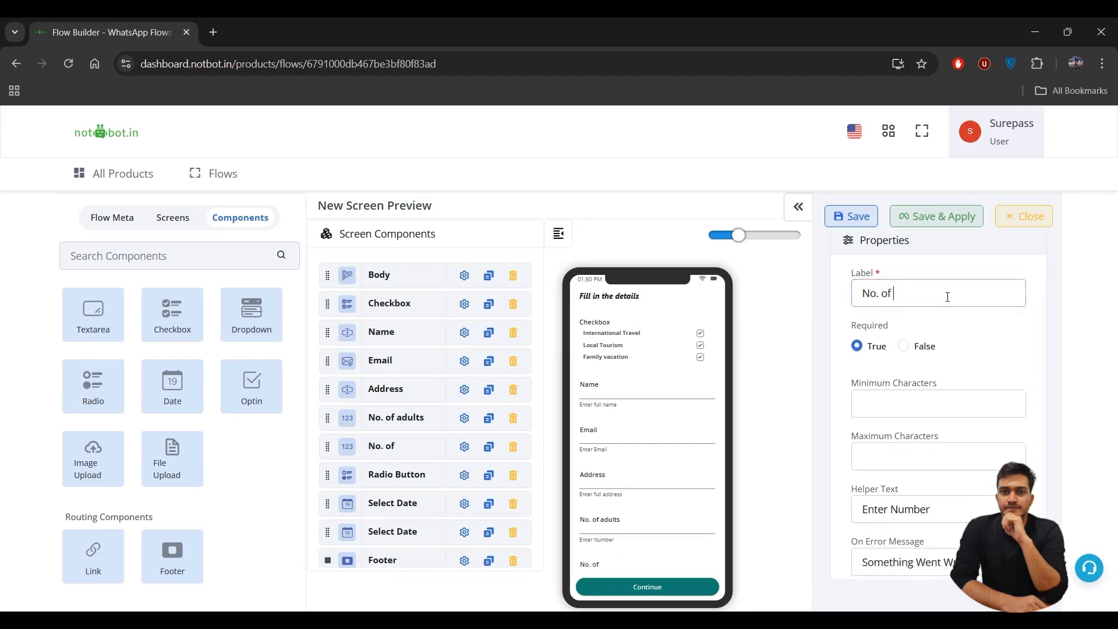
pyautogui.write(' childres')
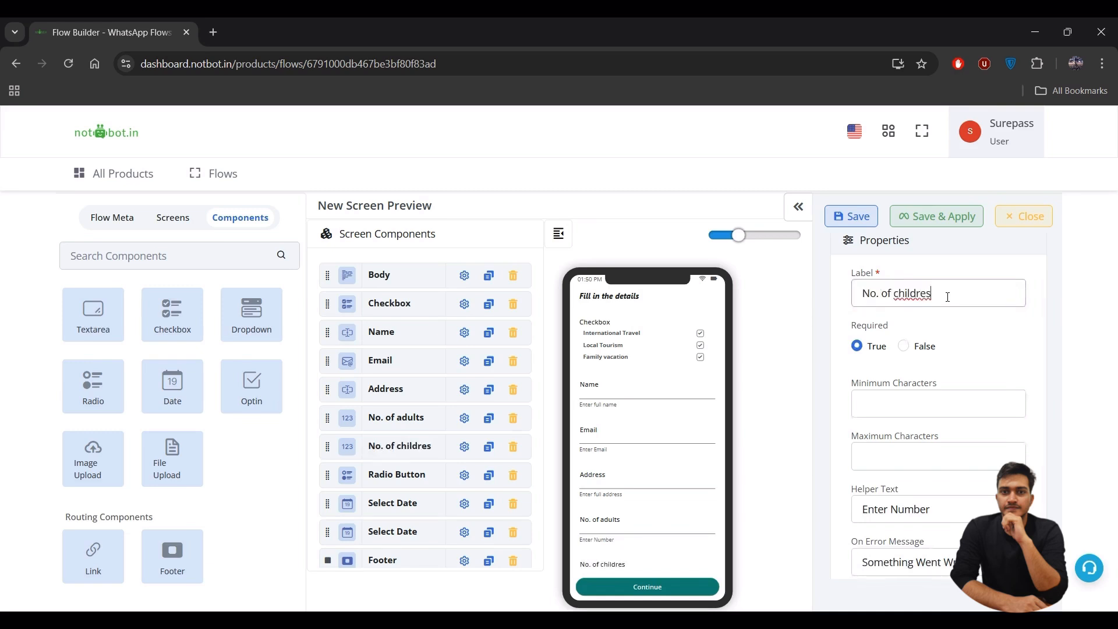
pyautogui.press('BackSpace')
pyautogui.write('n')
# - Add a second option to the Radio Button field
pyautogui.click(473, 487)
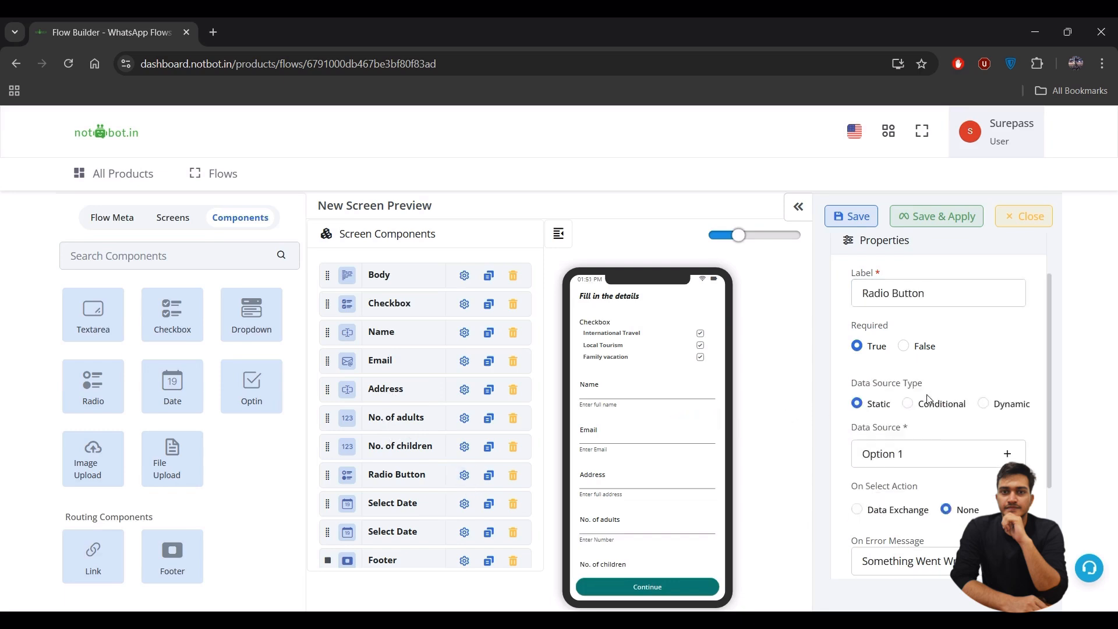
pyautogui.scroll(-1, 928, 394)
pyautogui.scroll(2, 928, 395)
pyautogui.scroll(-1, 925, 396)
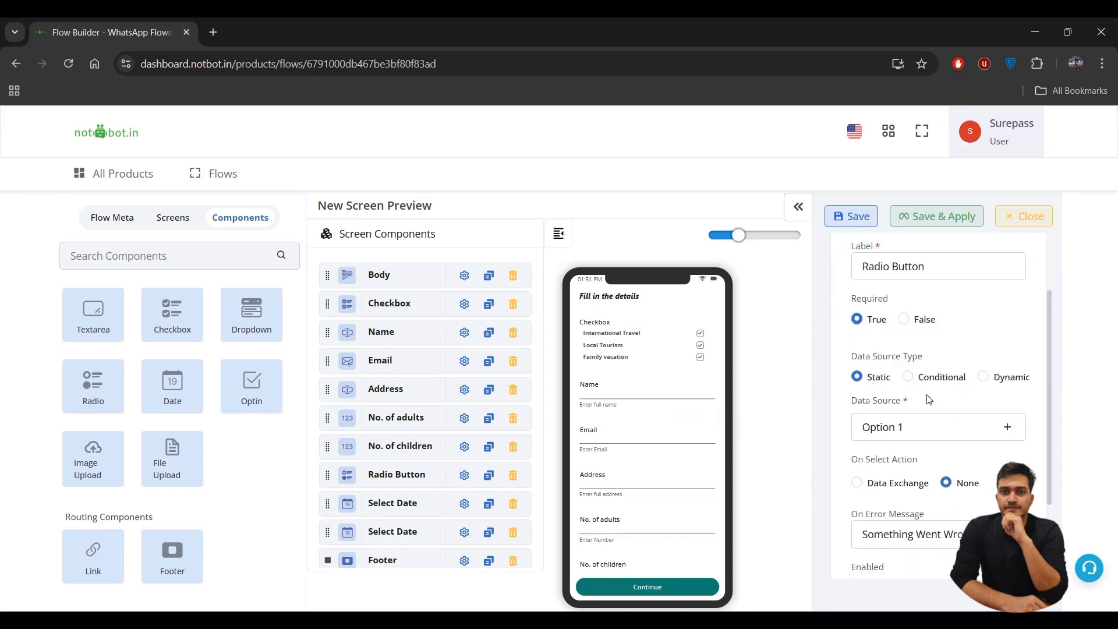
pyautogui.click(1007, 418)
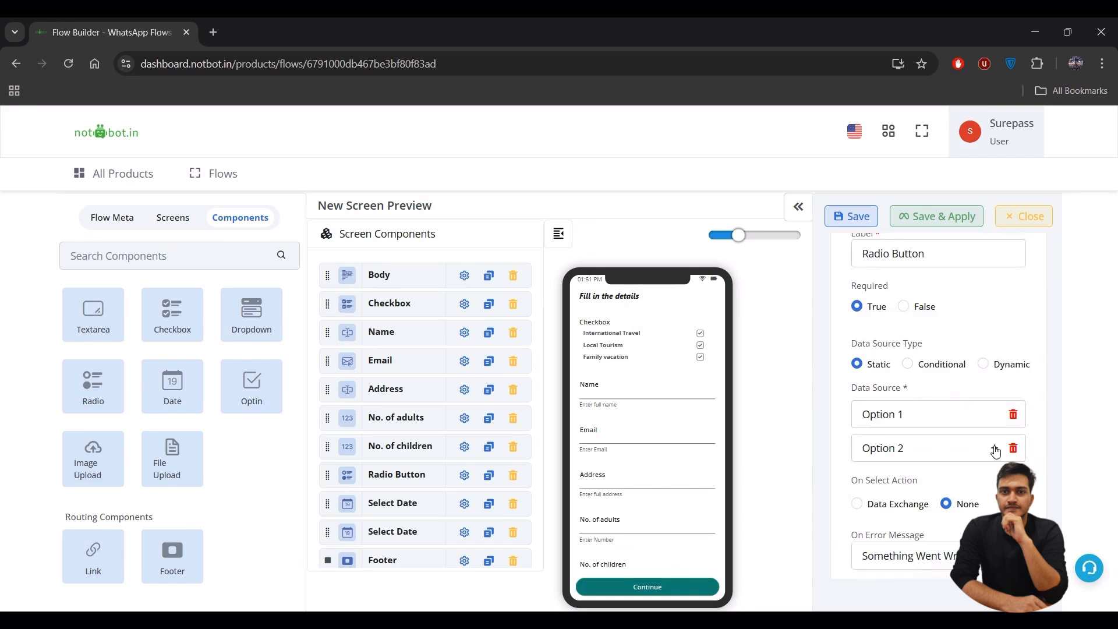
# - Set the first radio option's ID and title to America, clearing description and extra data
pyautogui.click(925, 418)
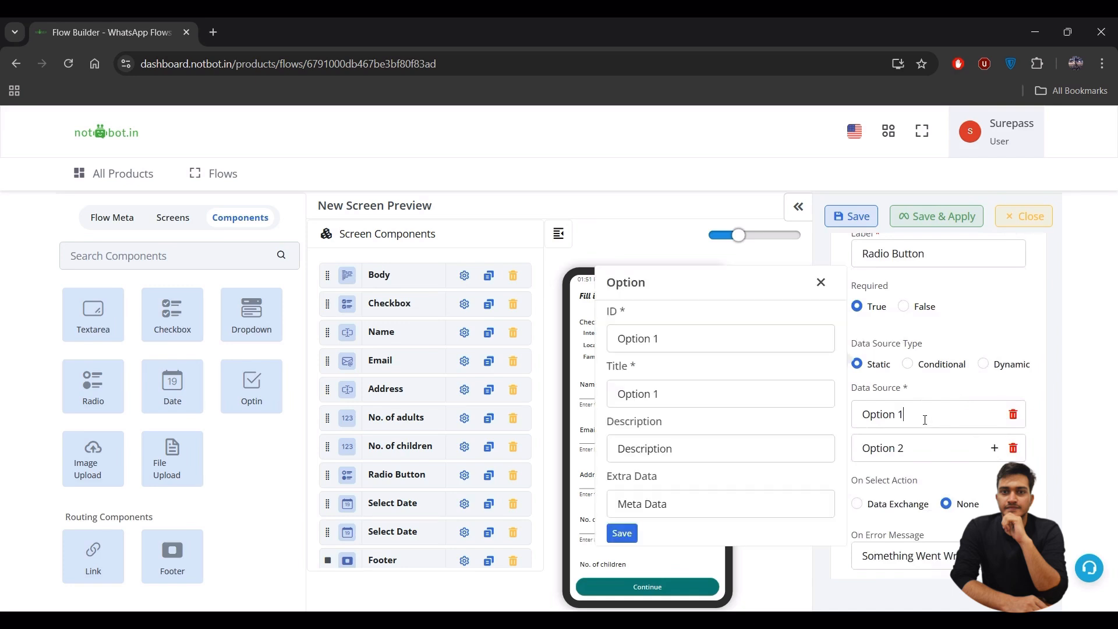
pyautogui.click(672, 338)
pyautogui.hotkey('ctrl', 'a')
pyautogui.press('BackSpace')
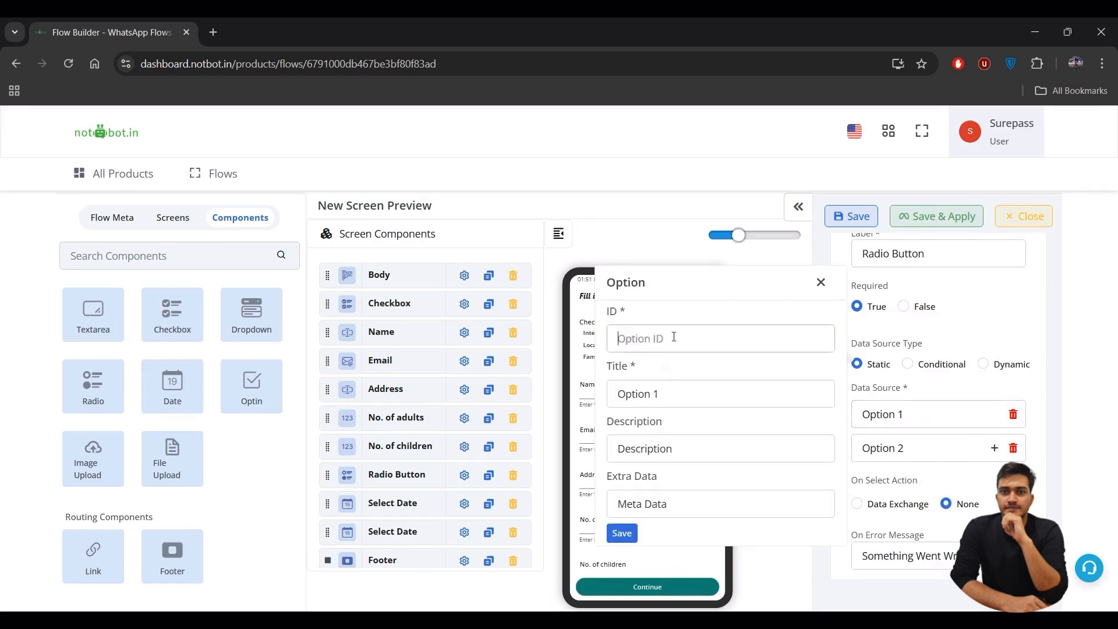
pyautogui.write('America')
pyautogui.hotkey('ctrl', 'a')
pyautogui.hotkey('ctrl', 'c')
pyautogui.press('Tab')
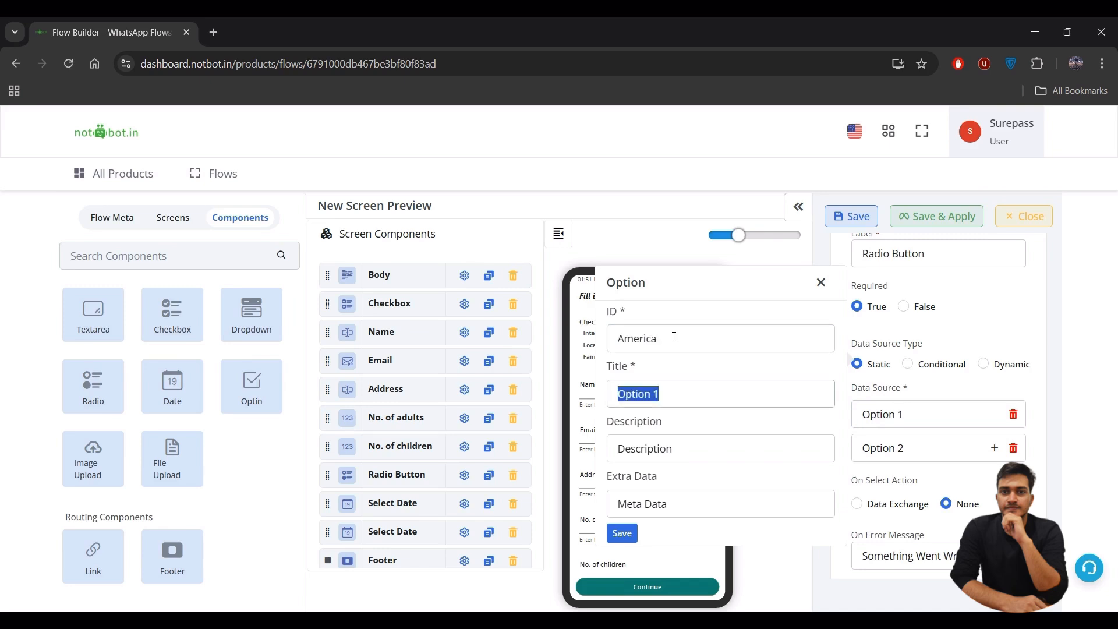
pyautogui.hotkey('ctrl', 'v')
pyautogui.doubleClick(654, 449)
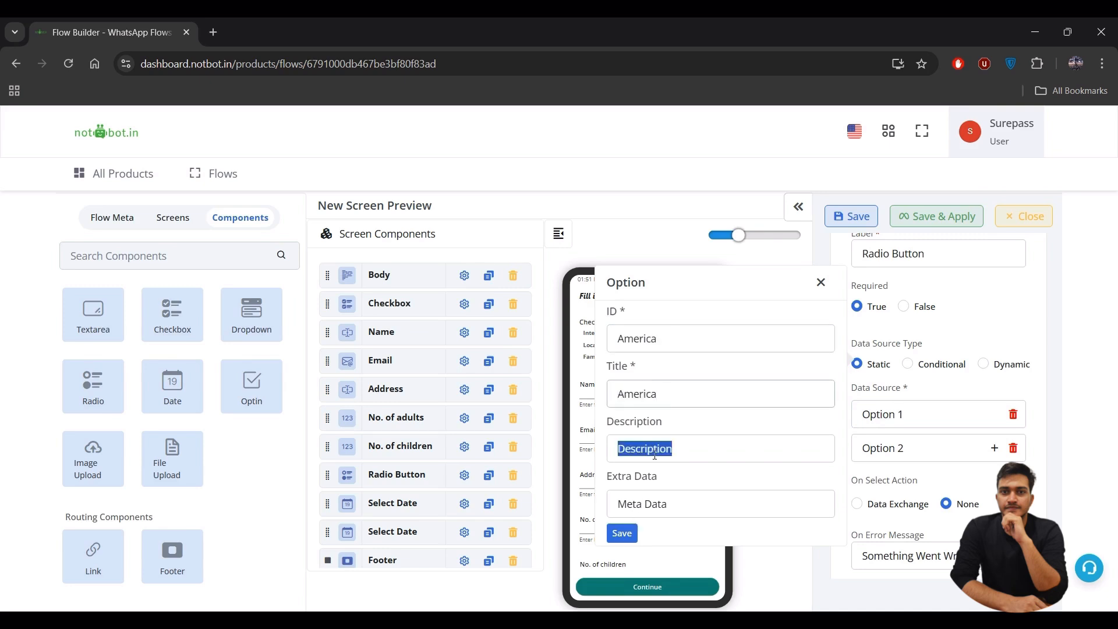
pyautogui.press('BackSpace')
pyautogui.press('Tab')
pyautogui.press('BackSpace')
pyautogui.click(622, 533)
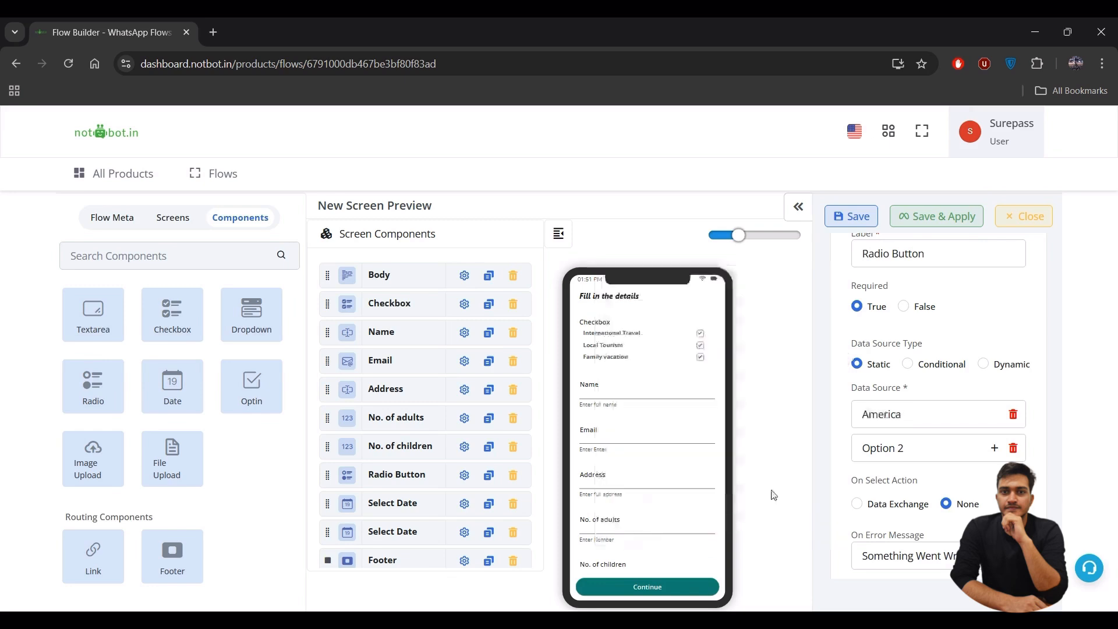
# - Set the second radio option's ID and title to Japan, clearing its sample text
pyautogui.click(934, 446)
pyautogui.click(667, 372)
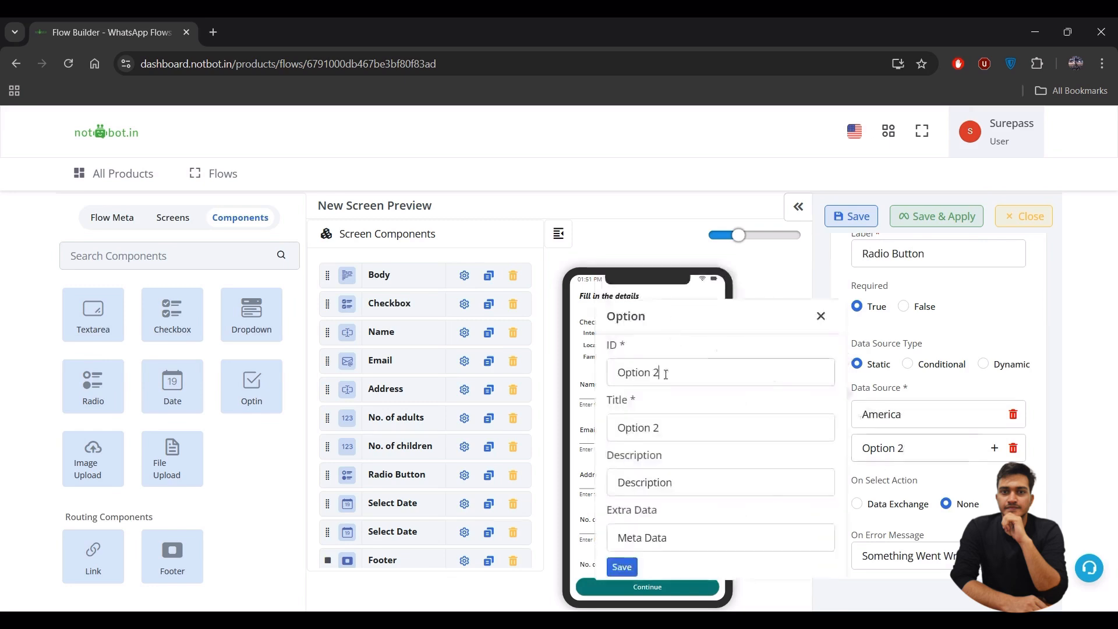
pyautogui.hotkey('ctrl', 'a')
pyautogui.write('B')
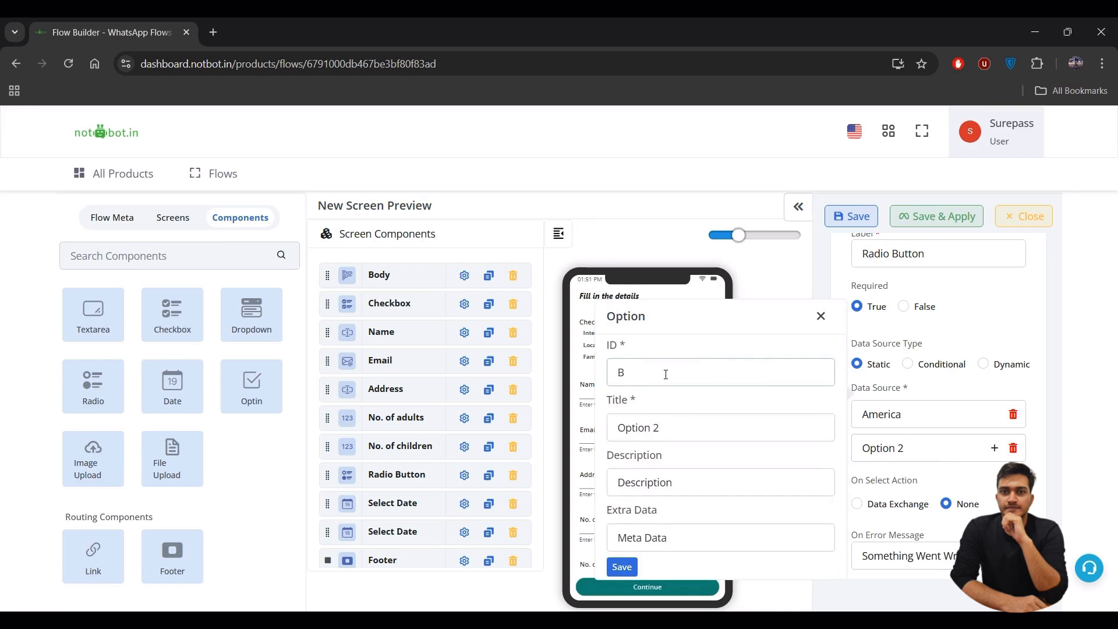
pyautogui.press('BackSpace')
pyautogui.write('Japan')
pyautogui.hotkey('ctrl', 'a')
pyautogui.hotkey('ctrl', 'c')
pyautogui.press('Tab')
pyautogui.hotkey('ctrl', 'v')
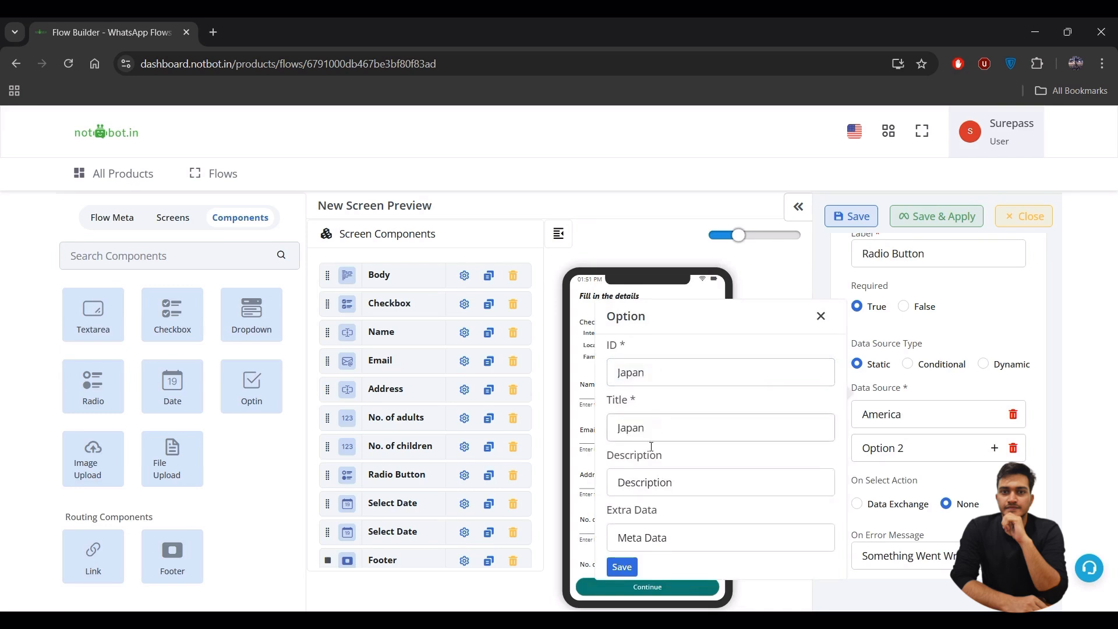
pyautogui.press('Tab')
pyautogui.press('BackSpace')
pyautogui.press('Tab')
pyautogui.press('BackSpace')
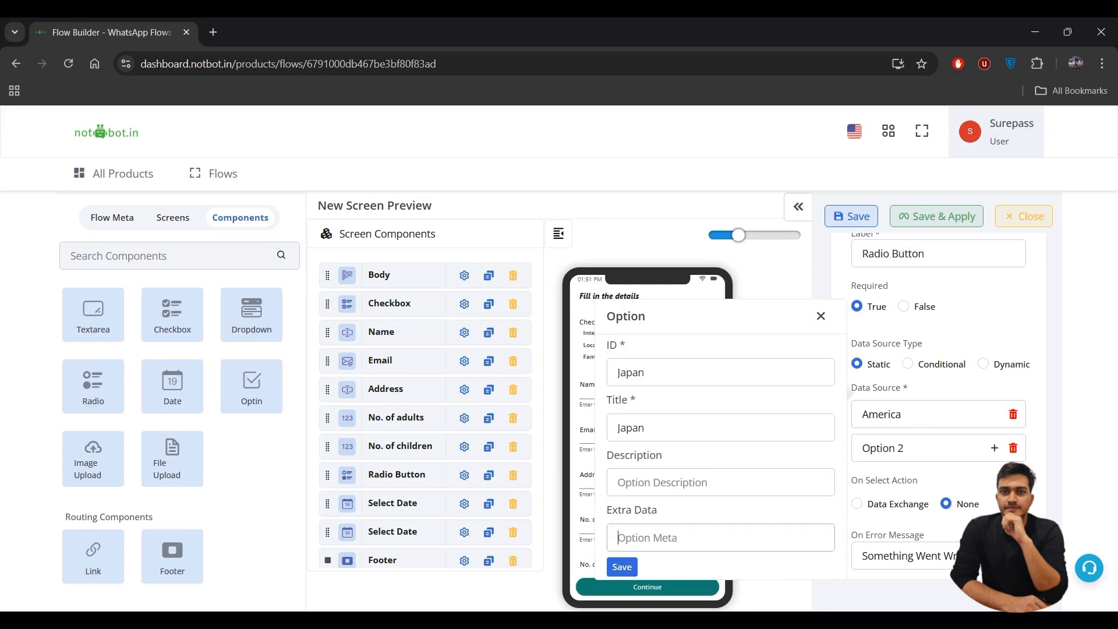
pyautogui.click(622, 567)
# - Set the radio choice's Required setting to False
pyautogui.scroll(-2, 937, 475)
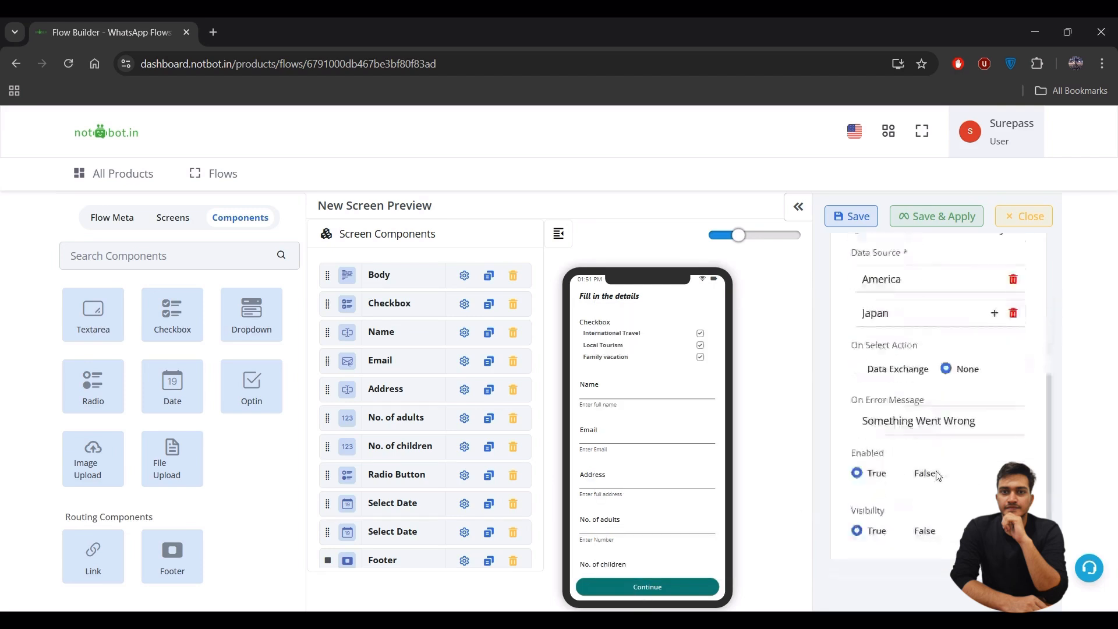
pyautogui.scroll(1, 938, 476)
pyautogui.scroll(-1, 939, 476)
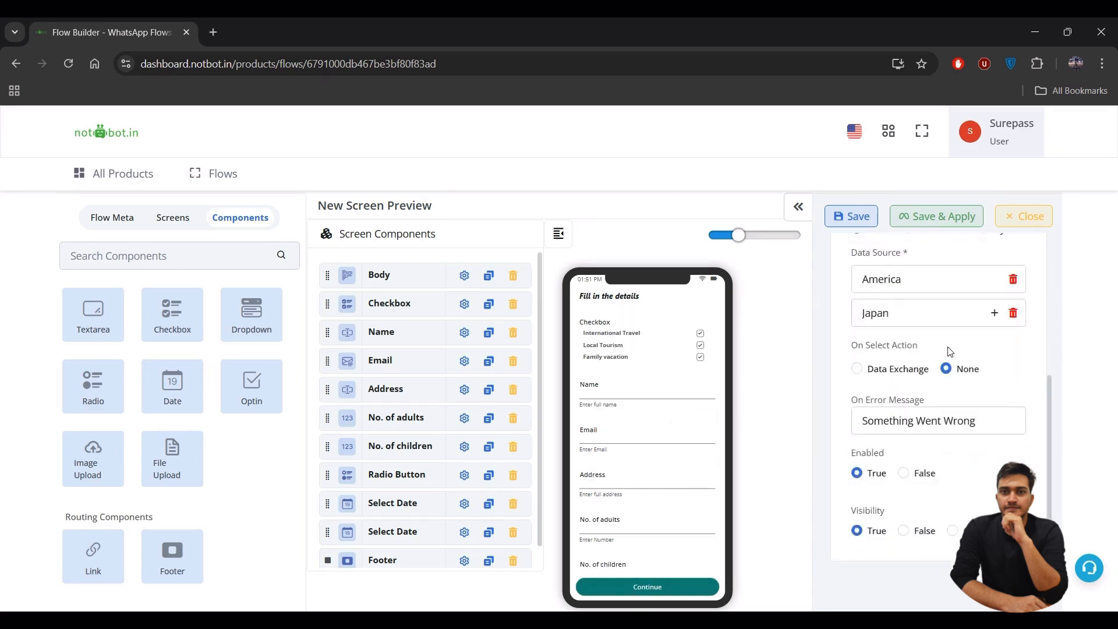
pyautogui.scroll(2, 950, 351)
pyautogui.click(903, 340)
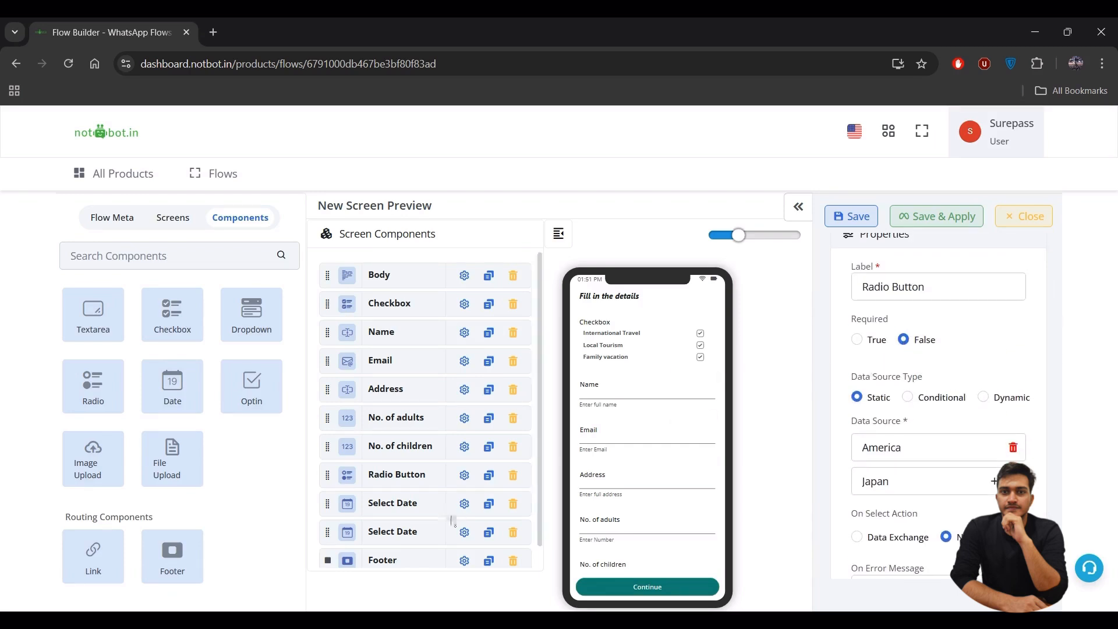
pyautogui.scroll(-1, 394, 492)
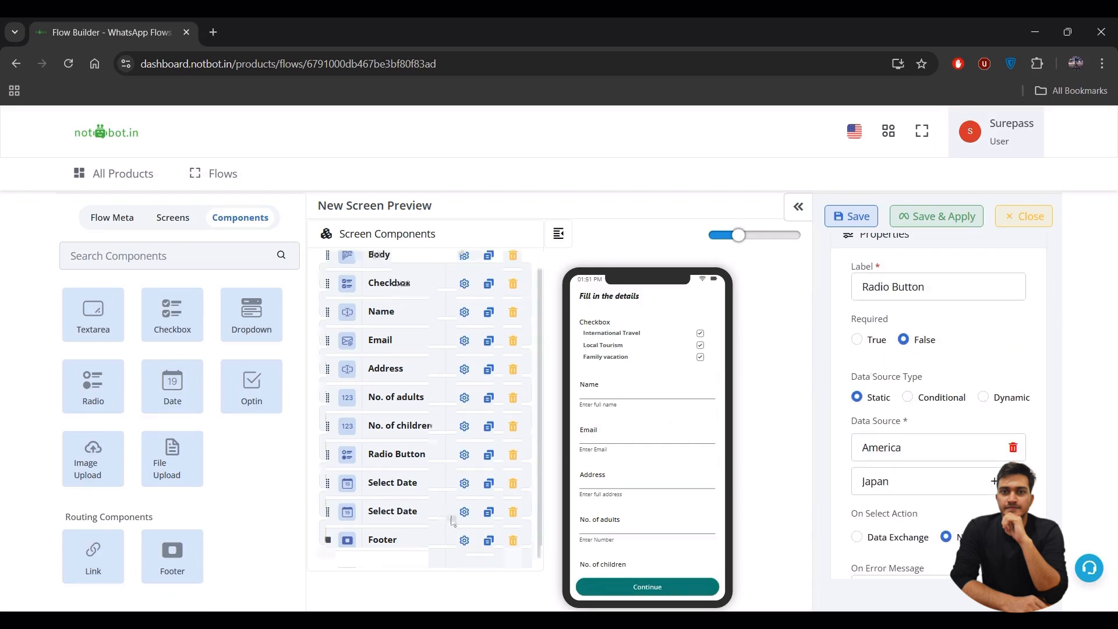
# - Relabel the first date field 'Select from'
pyautogui.click(464, 484)
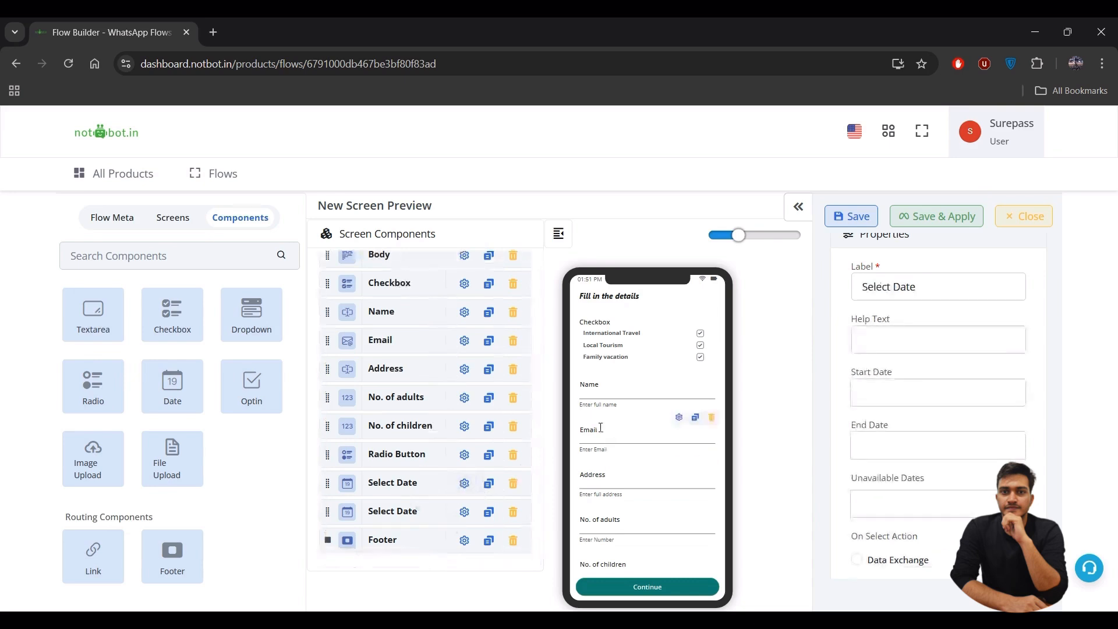
pyautogui.scroll(1, 949, 323)
pyautogui.click(938, 325)
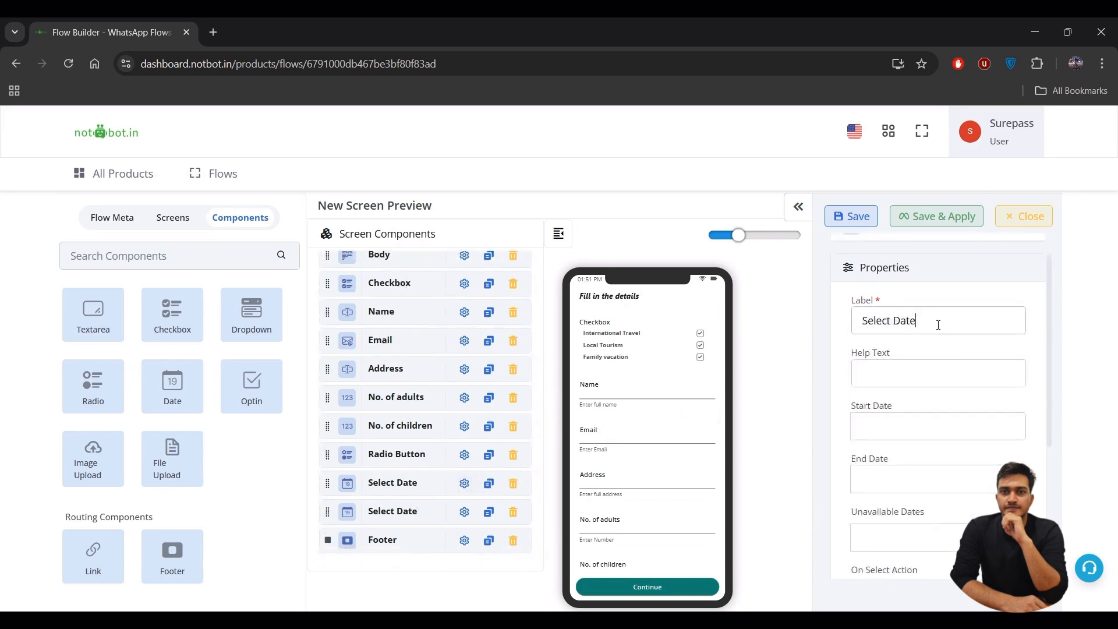
pyautogui.press('BackSpace')
pyautogui.press('BackSpace')
pyautogui.press('BackSpace')
pyautogui.press('BackSpace')
pyautogui.write('from')
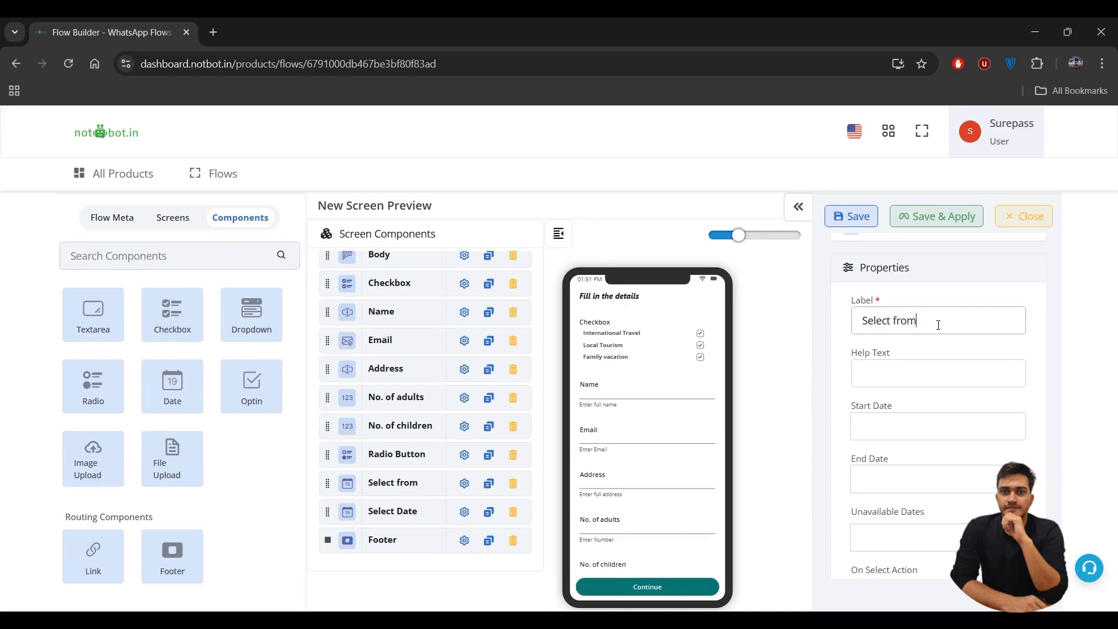
# - Open and close the start-date and unavailable-date calendars without picking any dates
pyautogui.scroll(-4, 935, 350)
pyautogui.scroll(3, 932, 364)
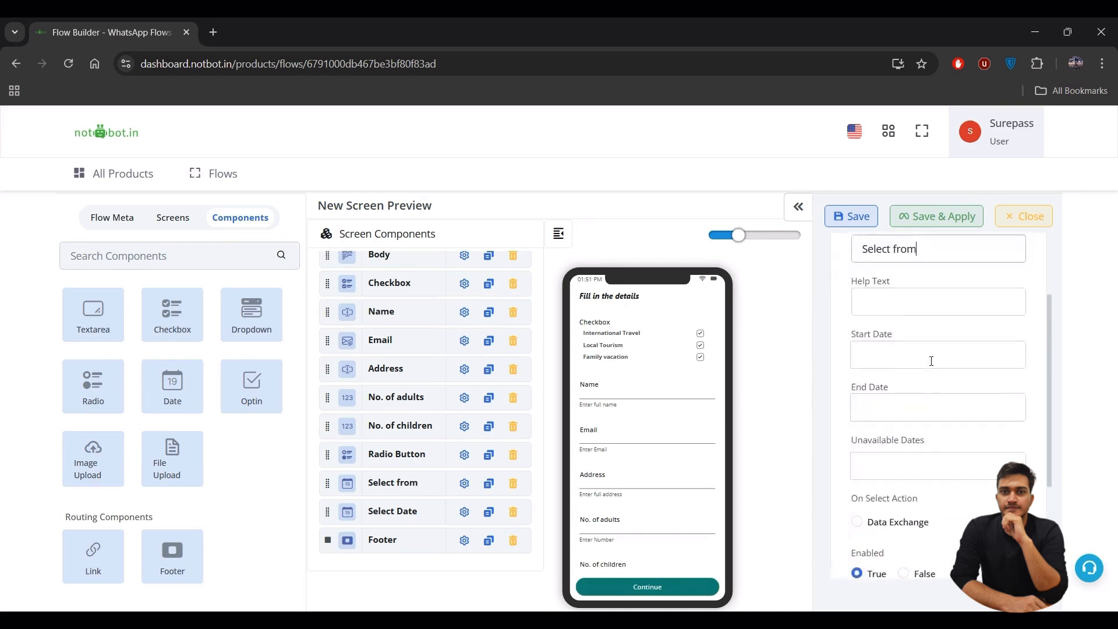
pyautogui.click(926, 360)
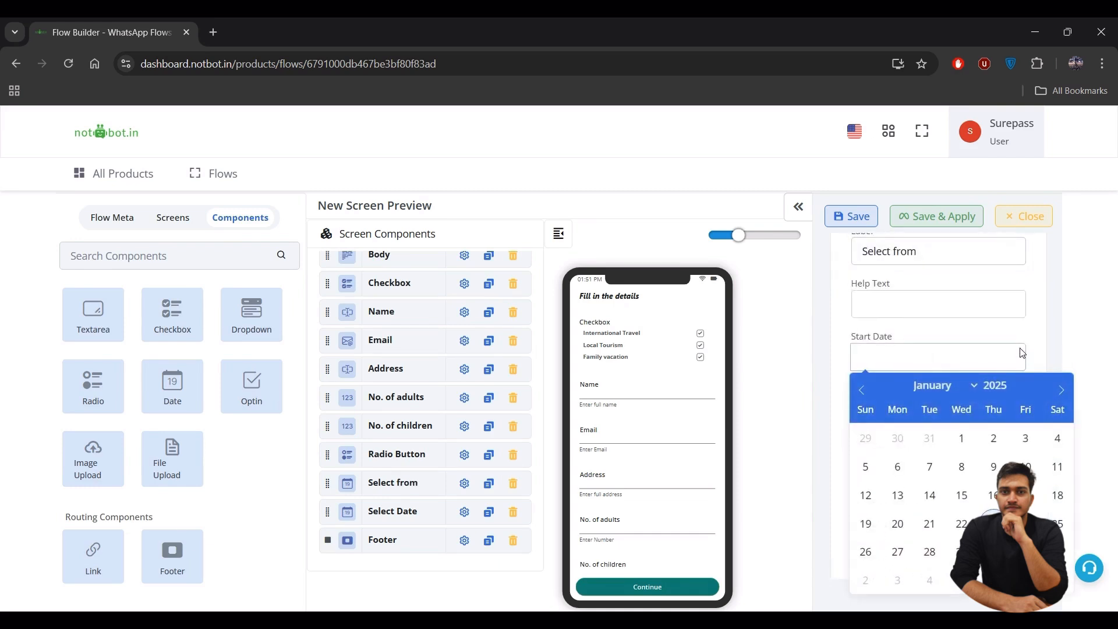
pyautogui.click(1033, 336)
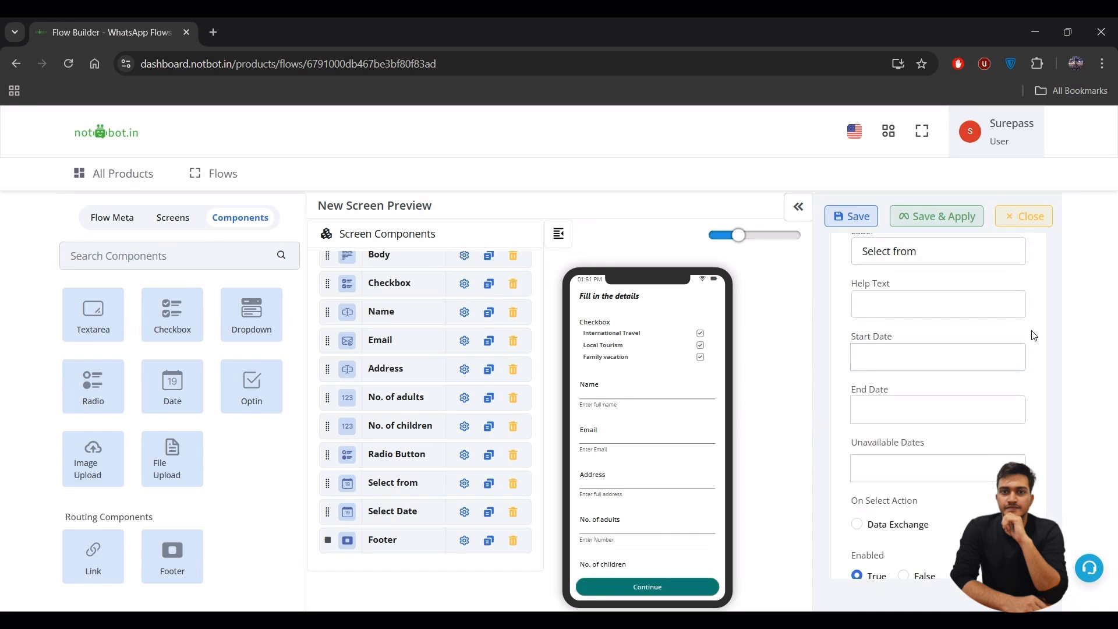
pyautogui.click(907, 352)
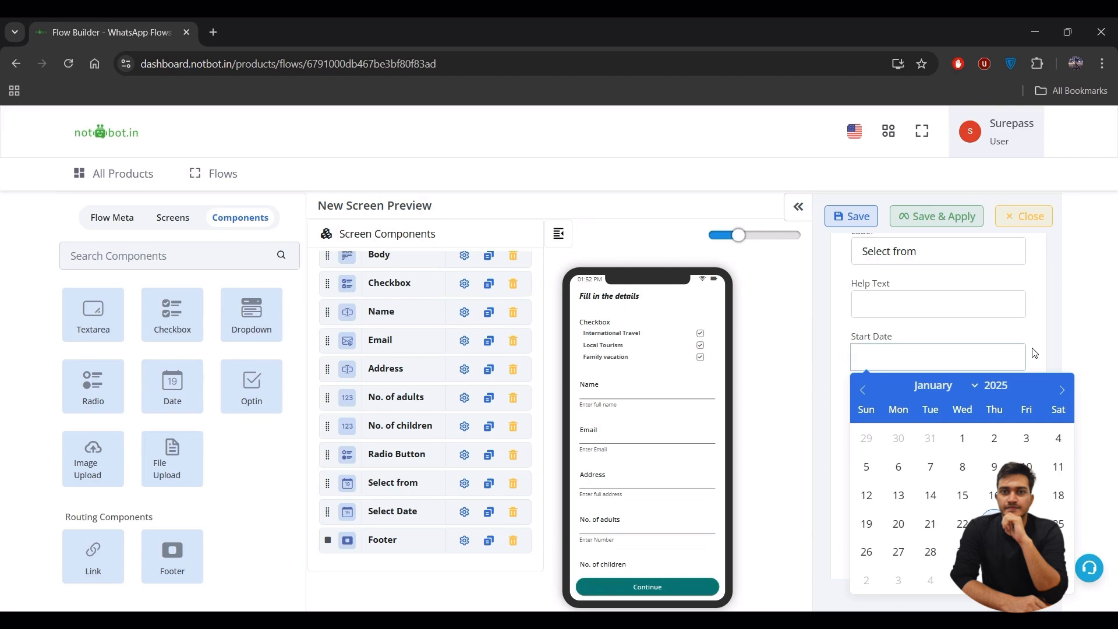
pyautogui.click(1034, 352)
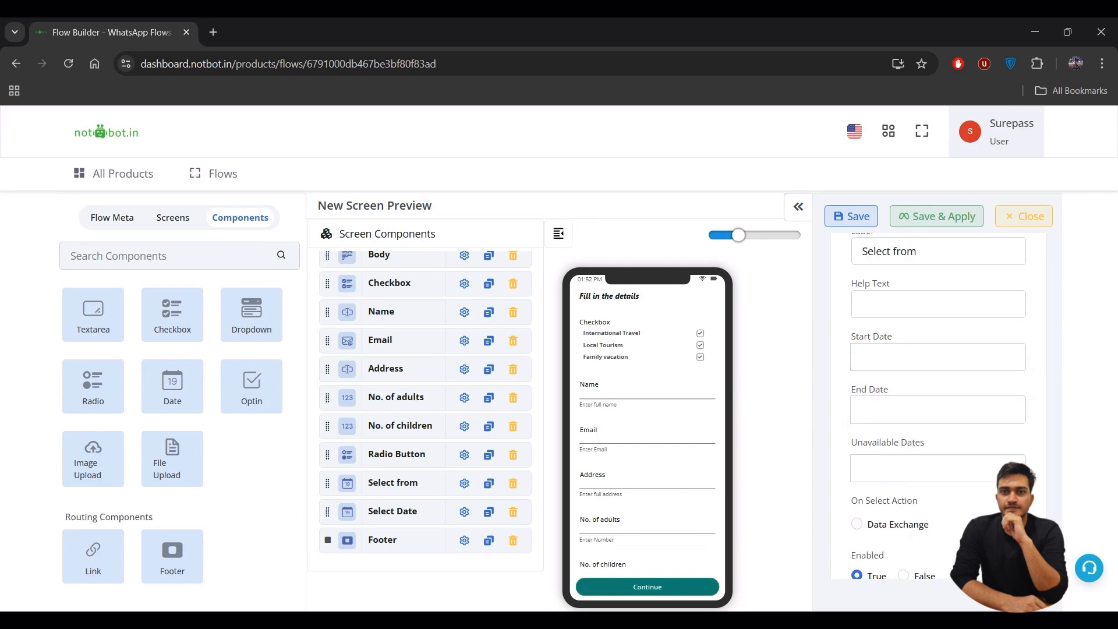
pyautogui.click(978, 476)
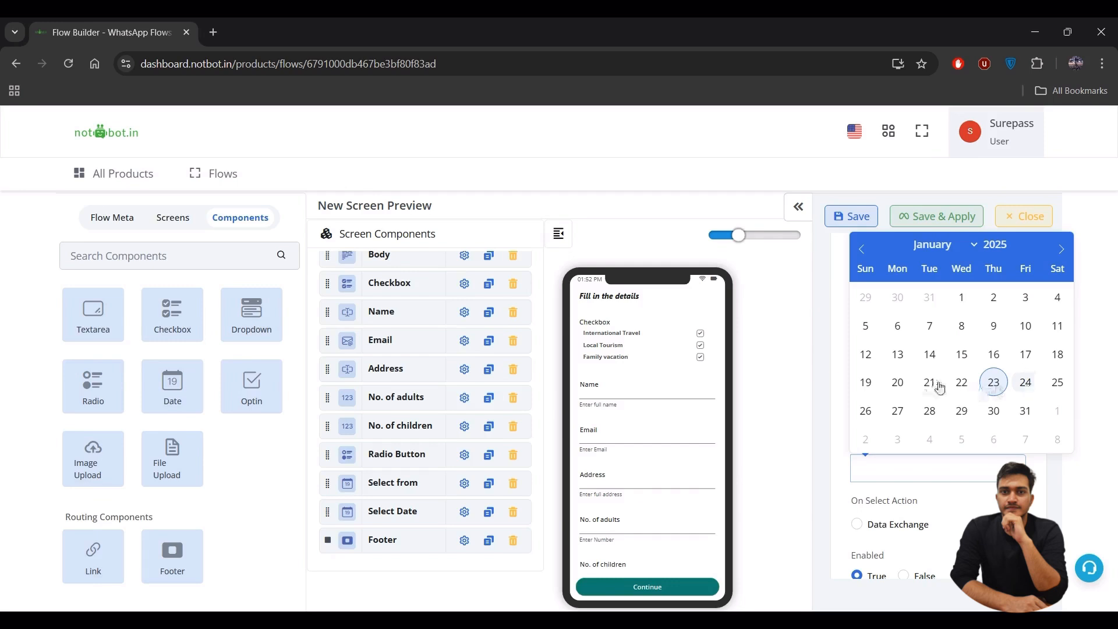
pyautogui.click(999, 512)
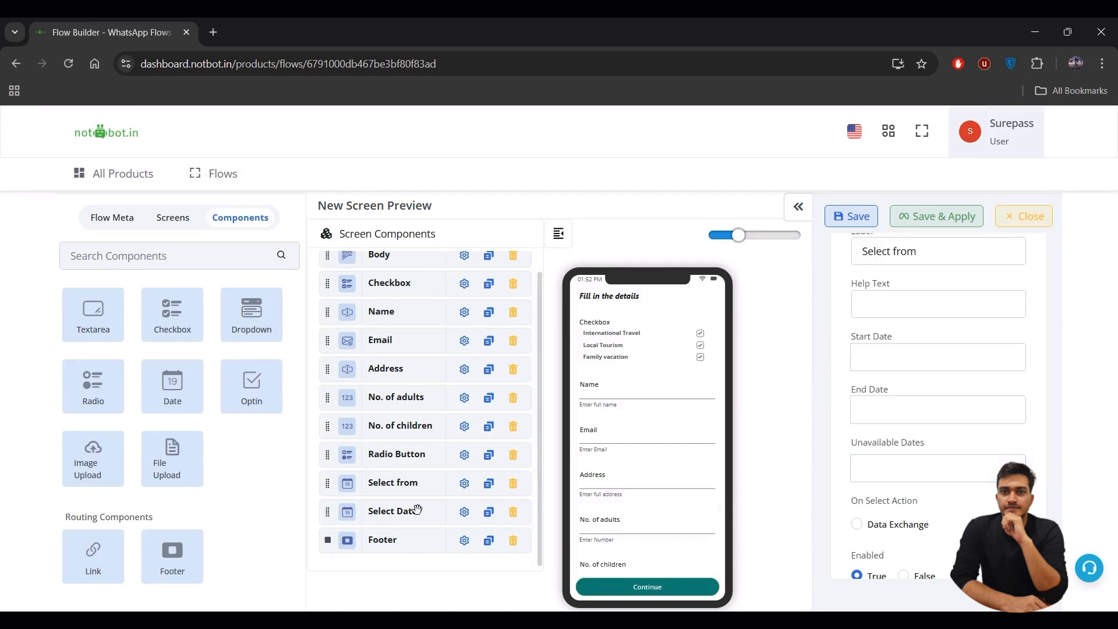
# - Relabel the second date field 'Select to' and bring up the footer's settings
pyautogui.click(464, 512)
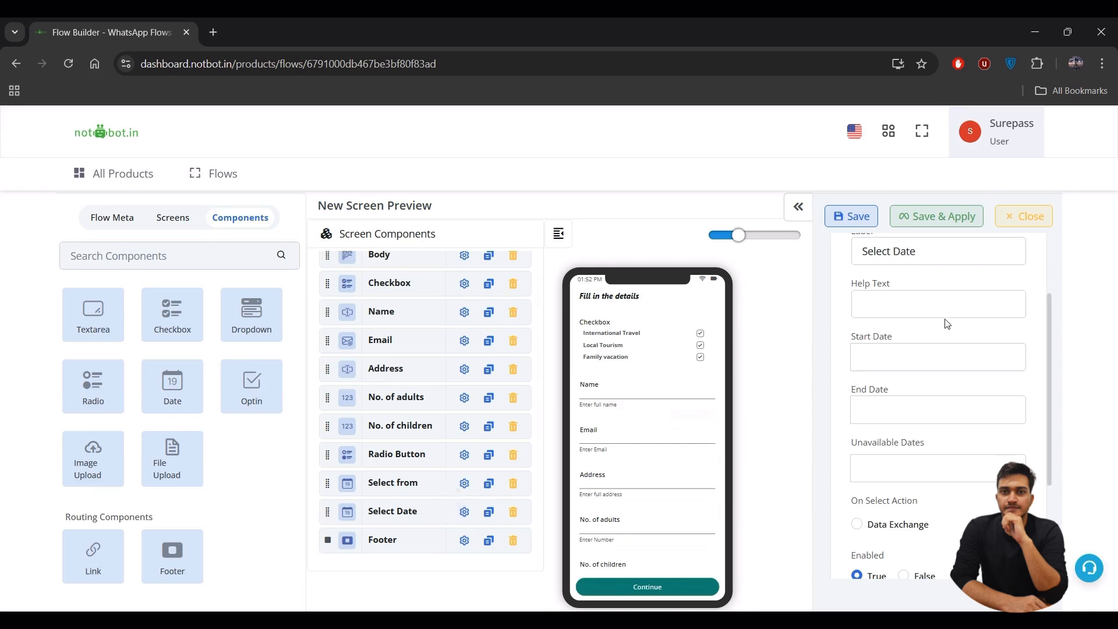
pyautogui.click(948, 250)
pyautogui.press('BackSpace')
pyautogui.press('BackSpace')
pyautogui.press('BackSpace')
pyautogui.press('BackSpace')
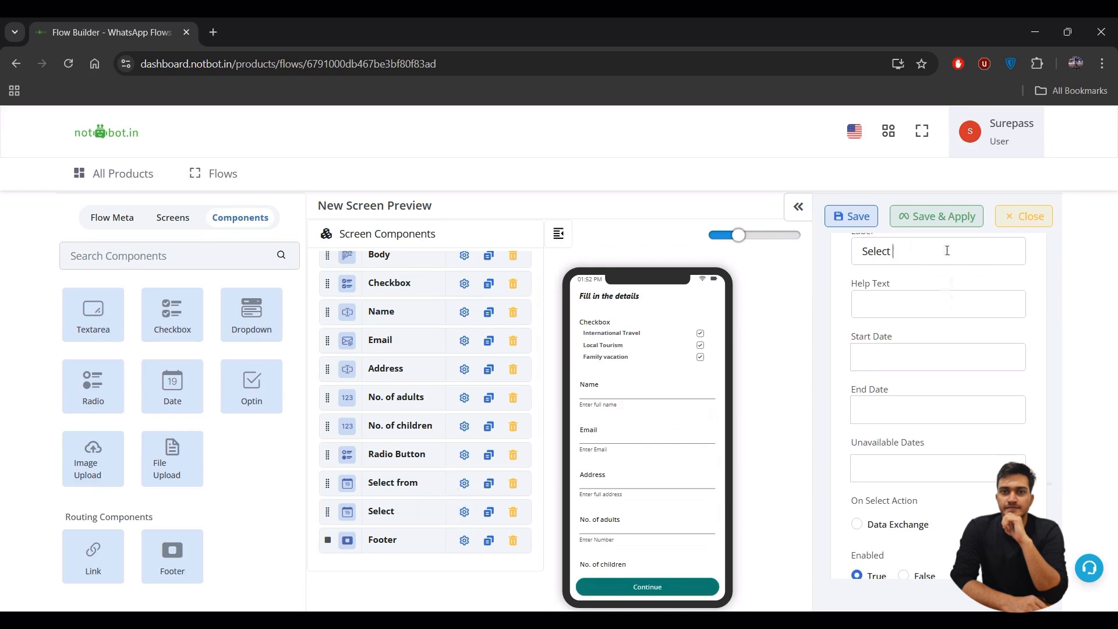
pyautogui.write('to')
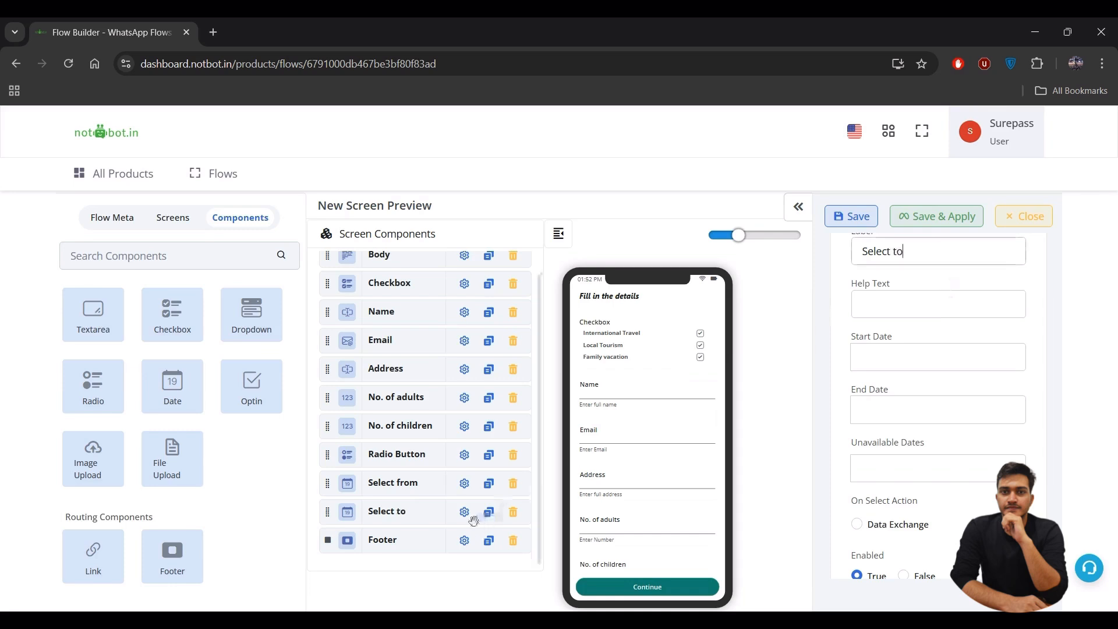
pyautogui.click(464, 540)
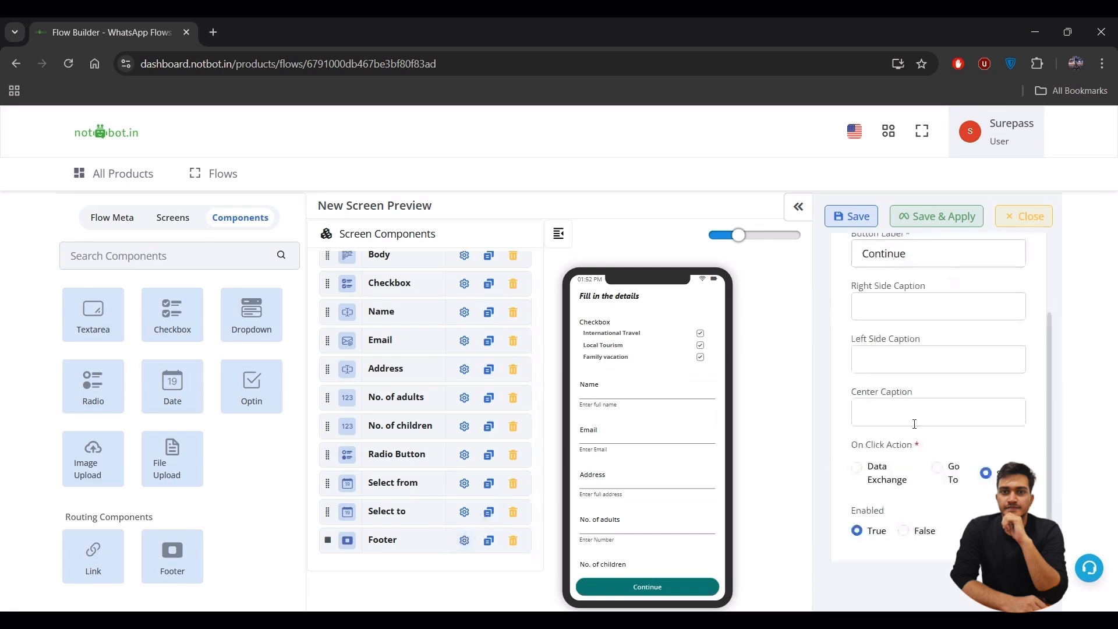
# - Keep the footer's submit action and rename its button from Continue to 'Submit'
pyautogui.click(937, 467)
pyautogui.click(985, 473)
pyautogui.scroll(2, 918, 403)
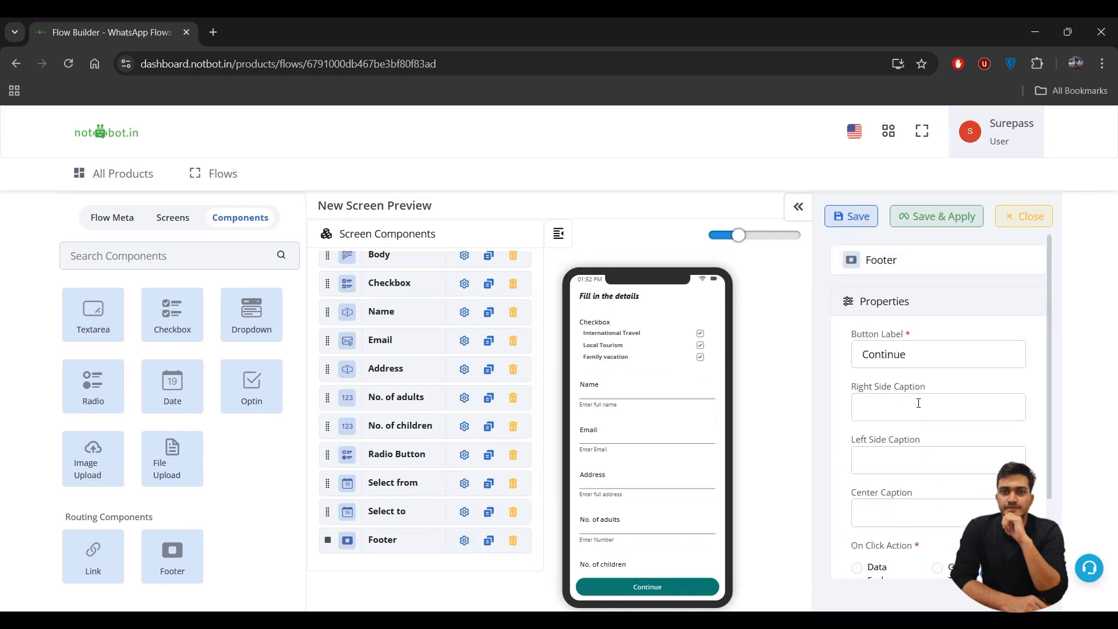
pyautogui.click(920, 358)
pyautogui.press('BackSpace')
pyautogui.press('BackSpace')
pyautogui.press('BackSpace')
pyautogui.press('BackSpace')
pyautogui.press('BackSpace')
pyautogui.press('BackSpace')
pyautogui.press('BackSpace')
pyautogui.press('BackSpace')
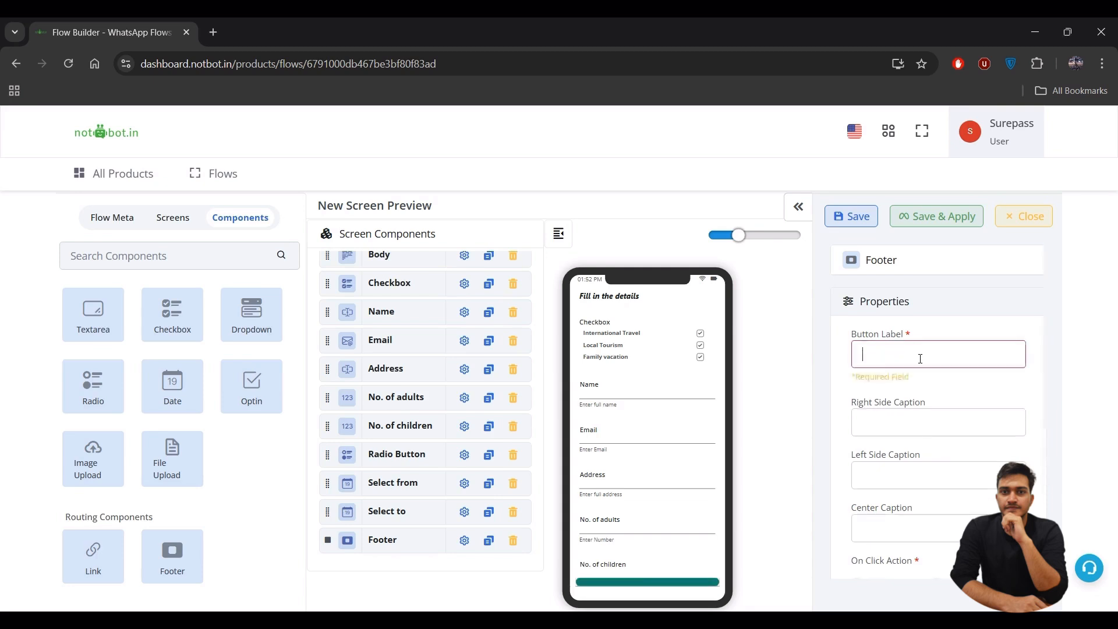
pyautogui.write('Submit')
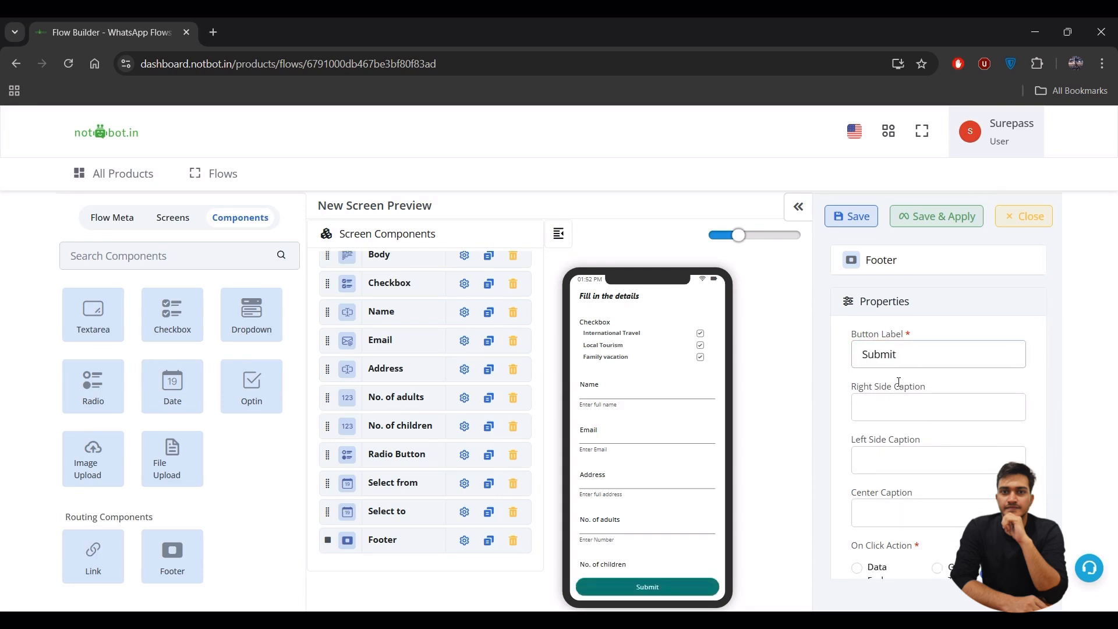
pyautogui.scroll(-2, 899, 382)
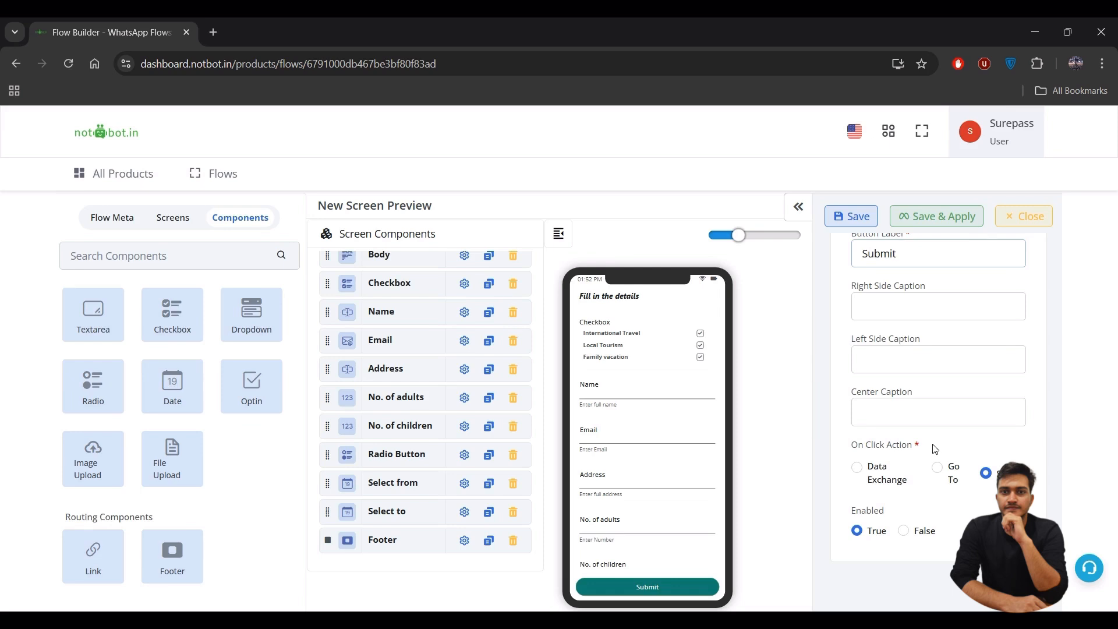
# - Try the footer's Data Exchange and Go To screen actions without keeping either
pyautogui.click(858, 468)
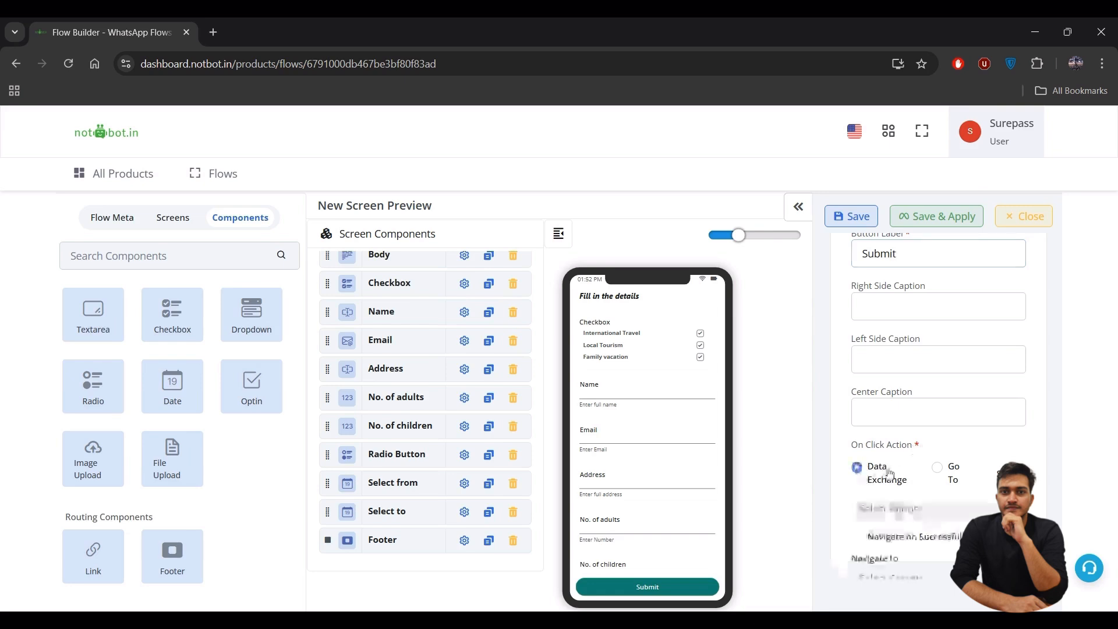
pyautogui.scroll(-2, 889, 473)
pyautogui.click(919, 475)
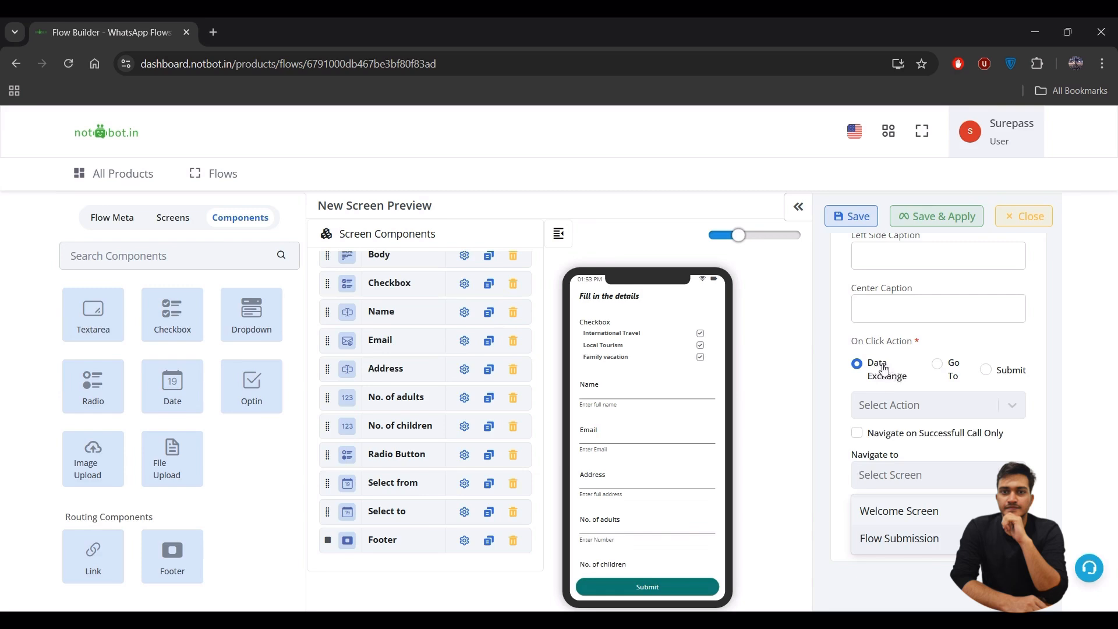
pyautogui.click(918, 365)
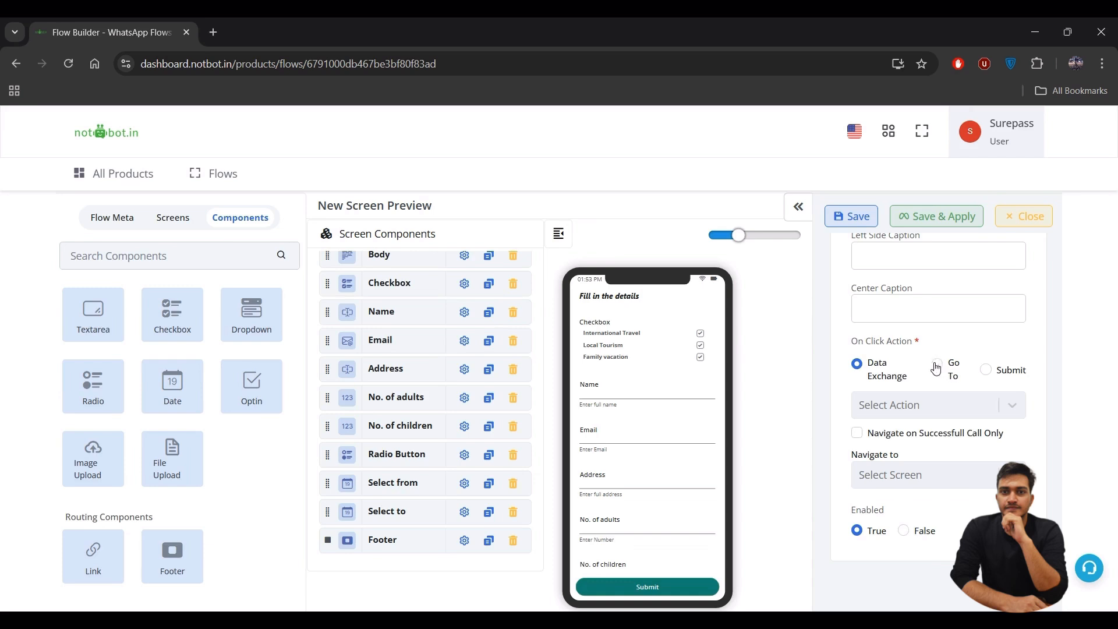
pyautogui.click(938, 365)
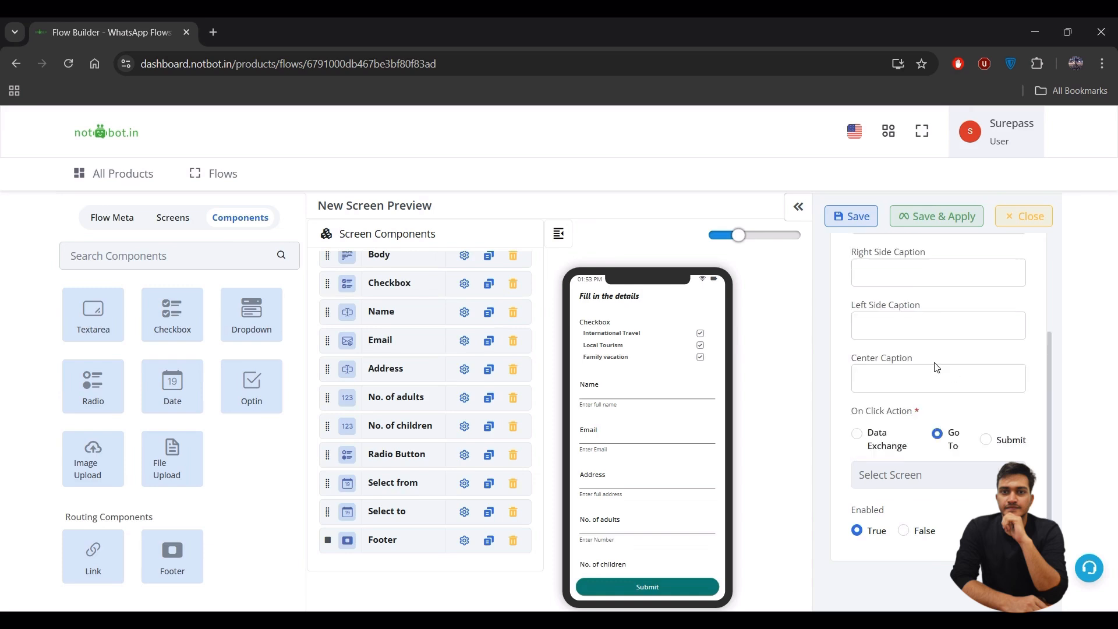
pyautogui.click(857, 433)
pyautogui.scroll(-1, 908, 439)
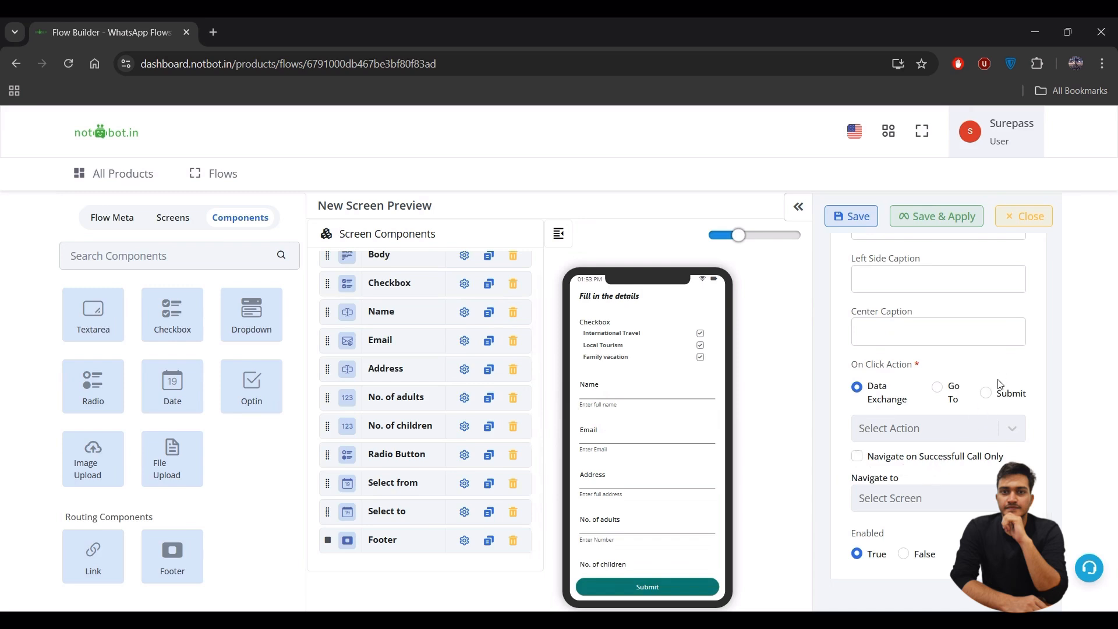
# - Set the footer action to Submit, then save and apply the flow
pyautogui.click(986, 393)
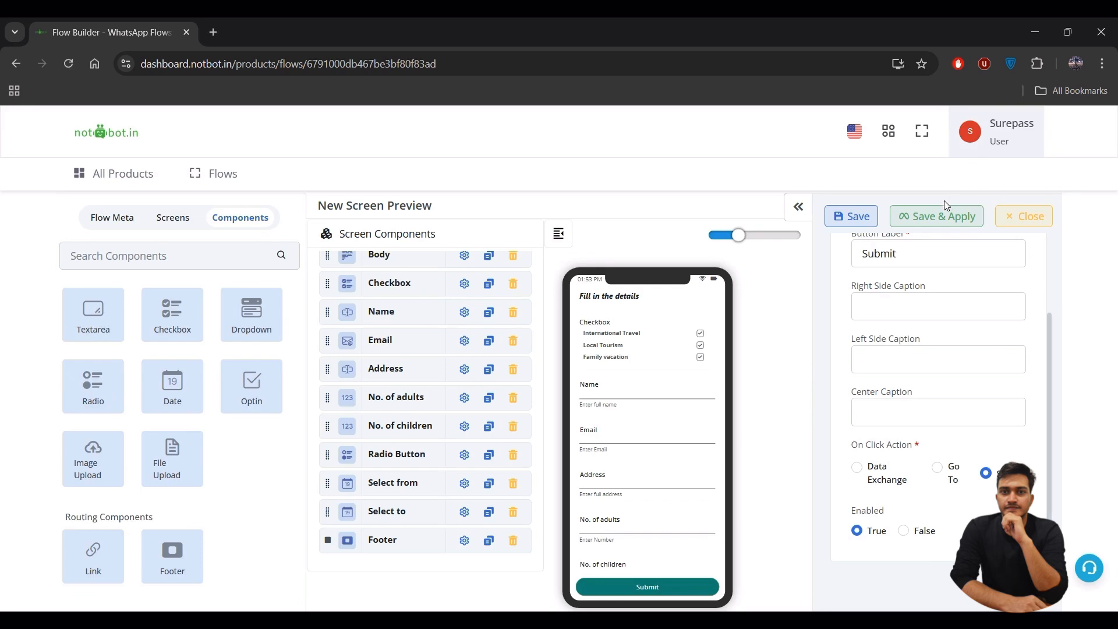
pyautogui.click(934, 214)
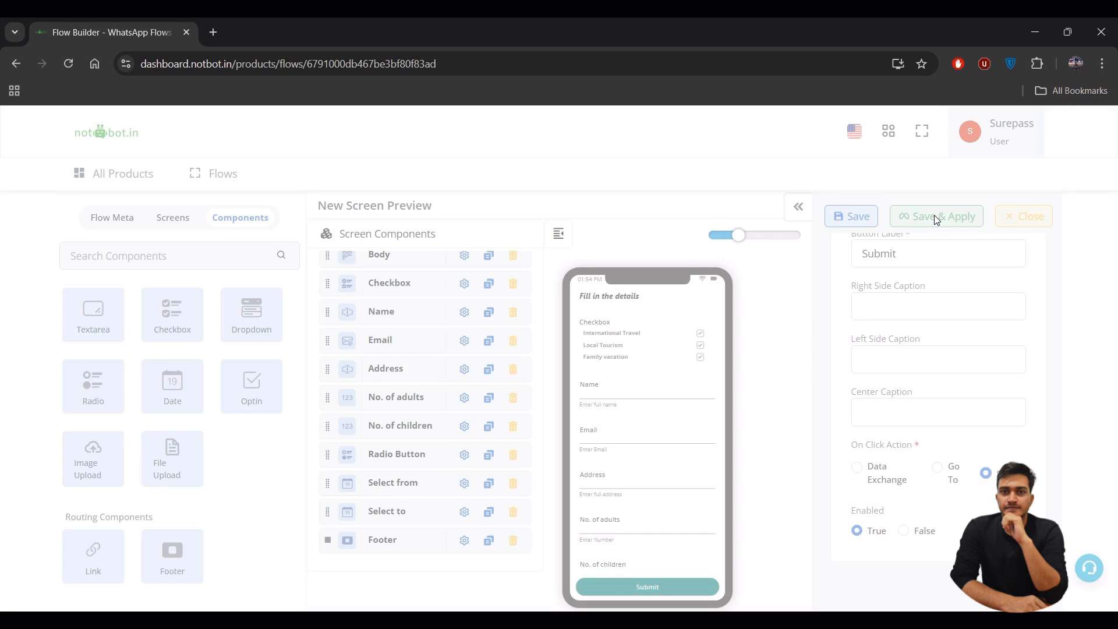
pyautogui.click(934, 216)
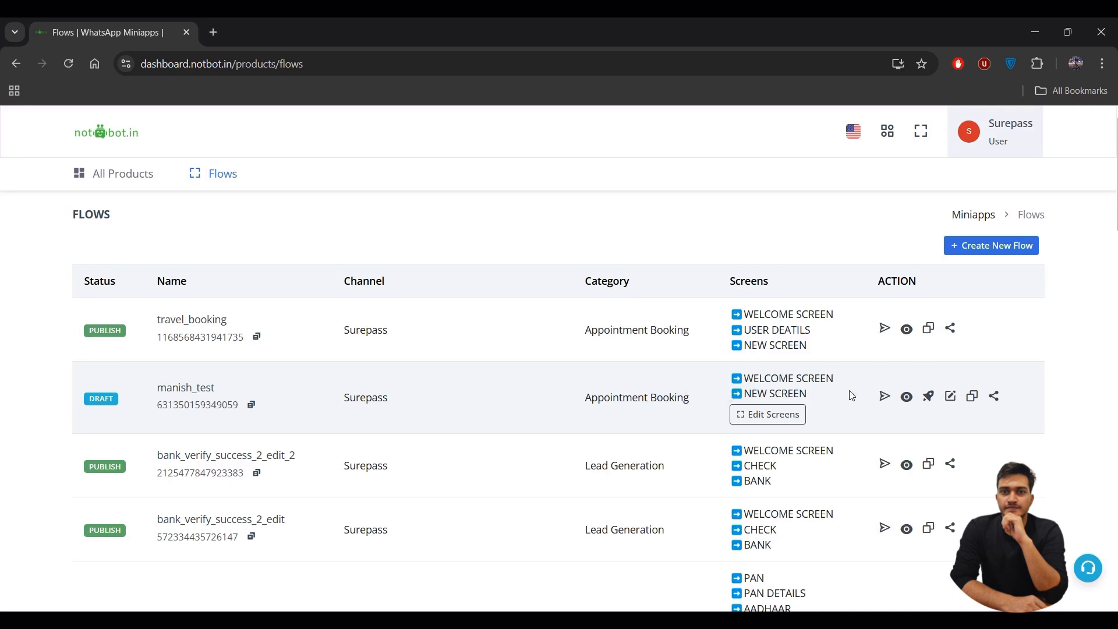
# - Preview the manish_test flow, then publish it from the Flows list
pyautogui.click(907, 398)
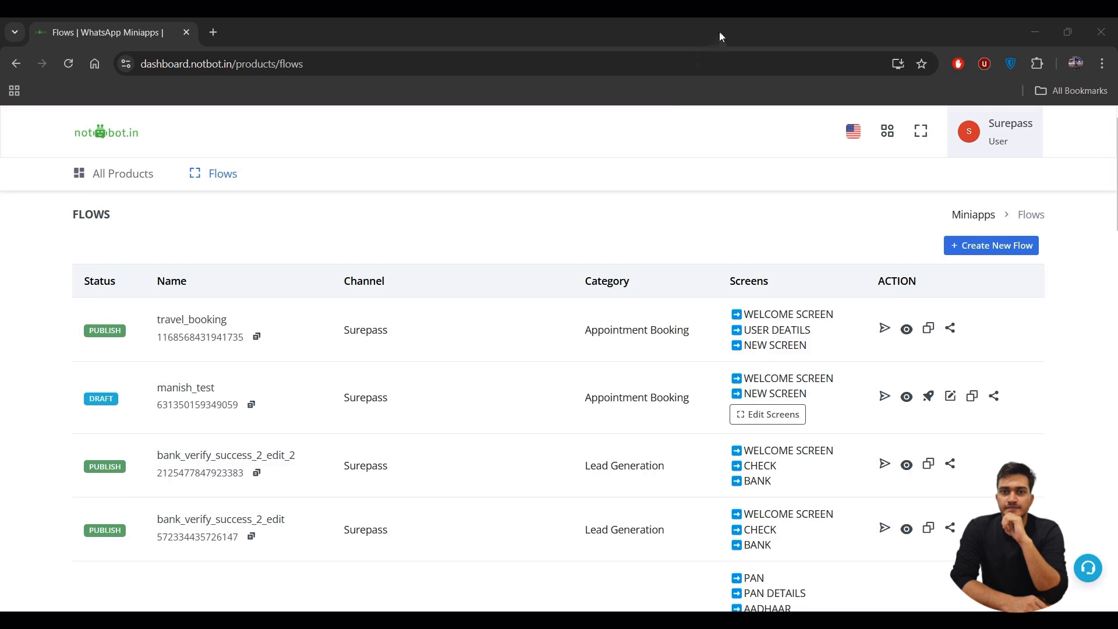
pyautogui.click(928, 397)
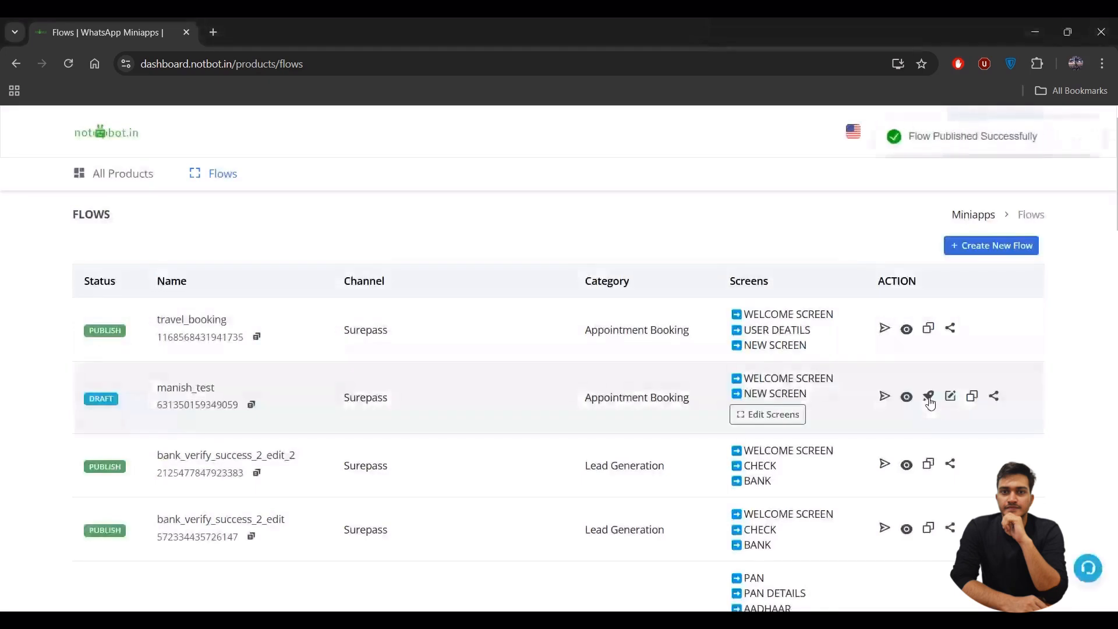
# - Send manish_test to the receiver's phone number, waiting for its response, then close the dialog
pyautogui.click(884, 397)
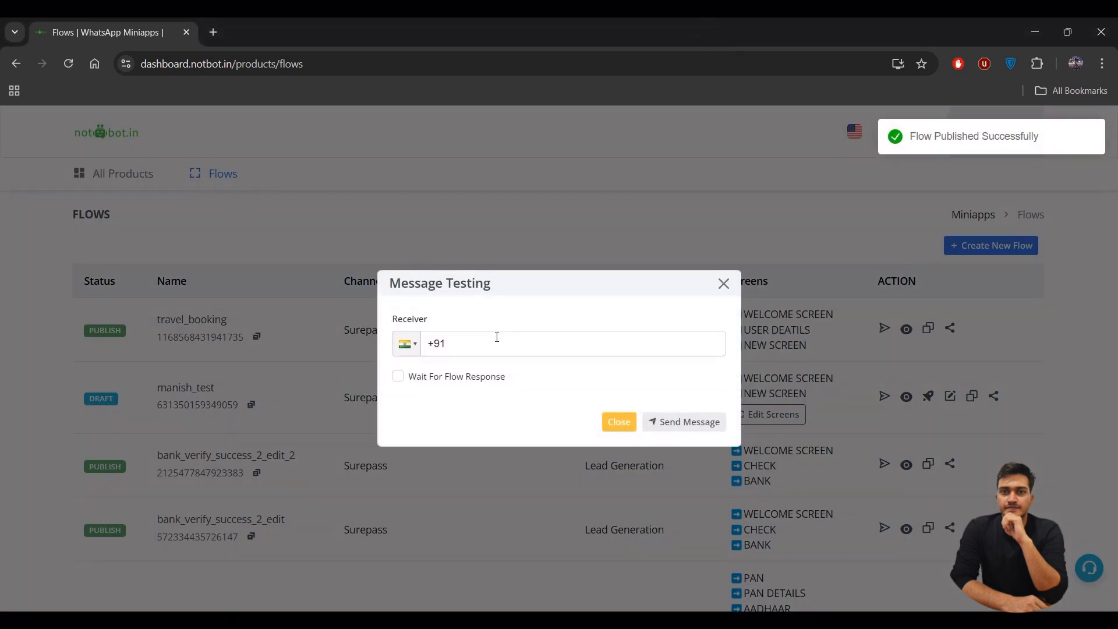
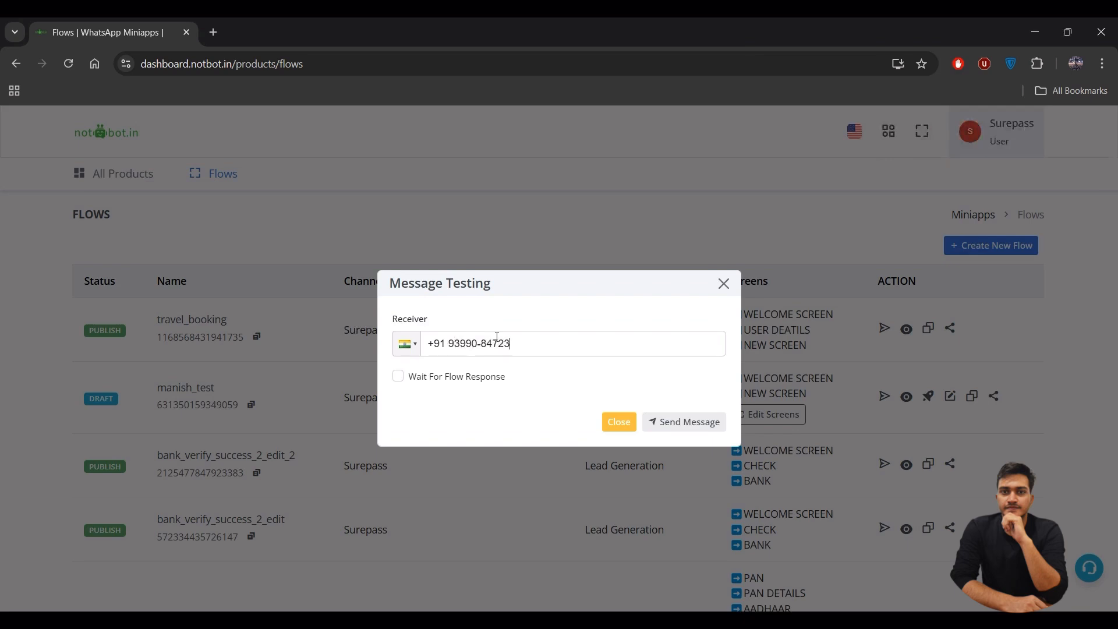
pyautogui.click(466, 377)
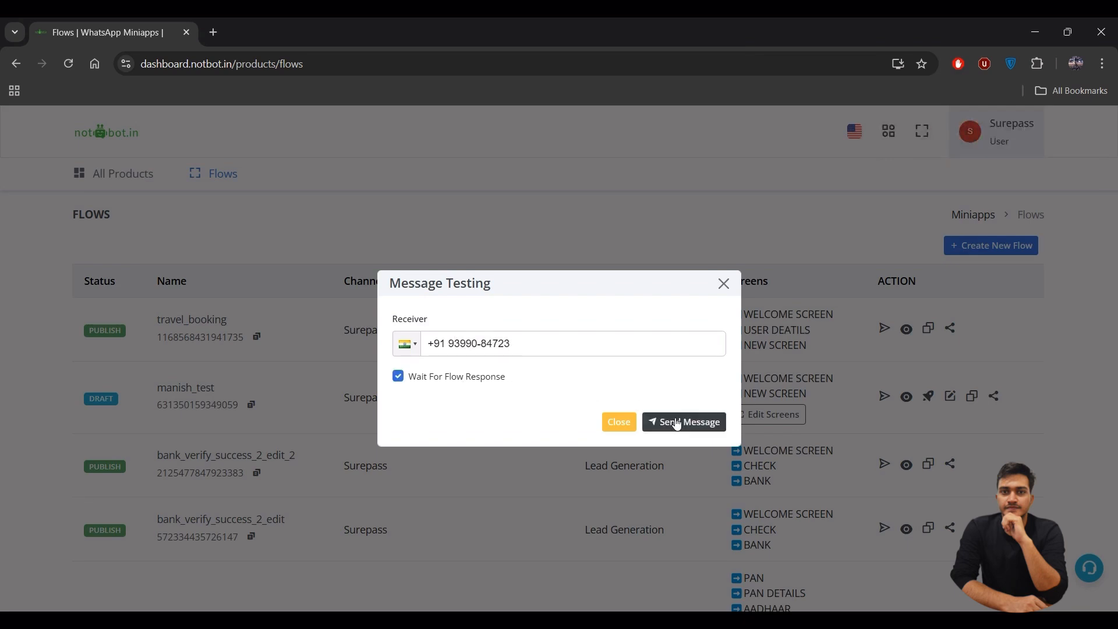
pyautogui.click(676, 423)
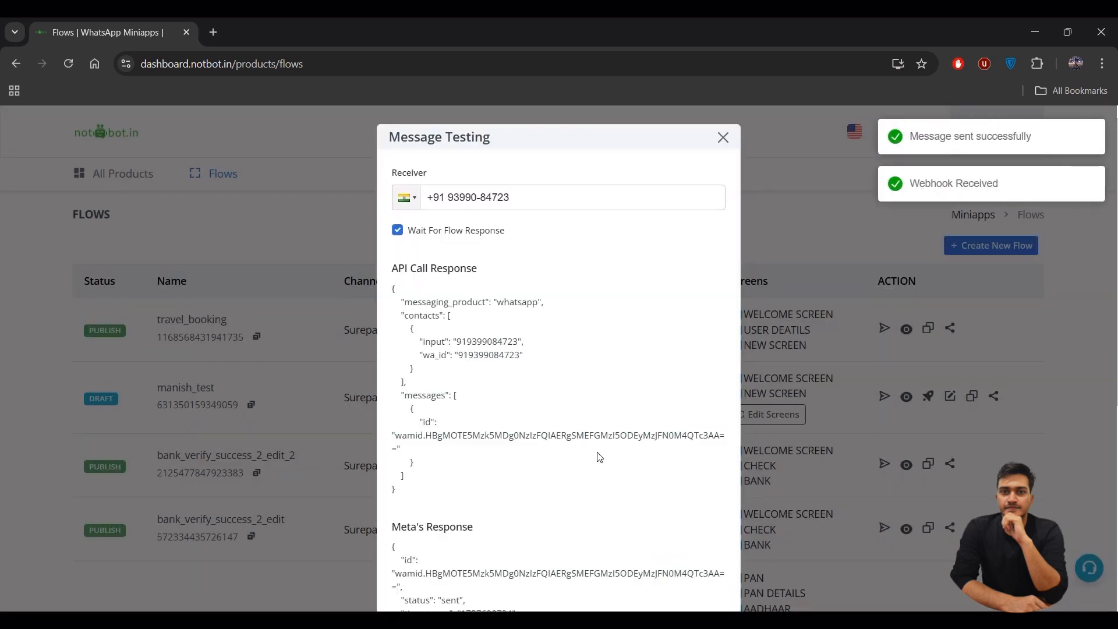
pyautogui.scroll(-5, 597, 457)
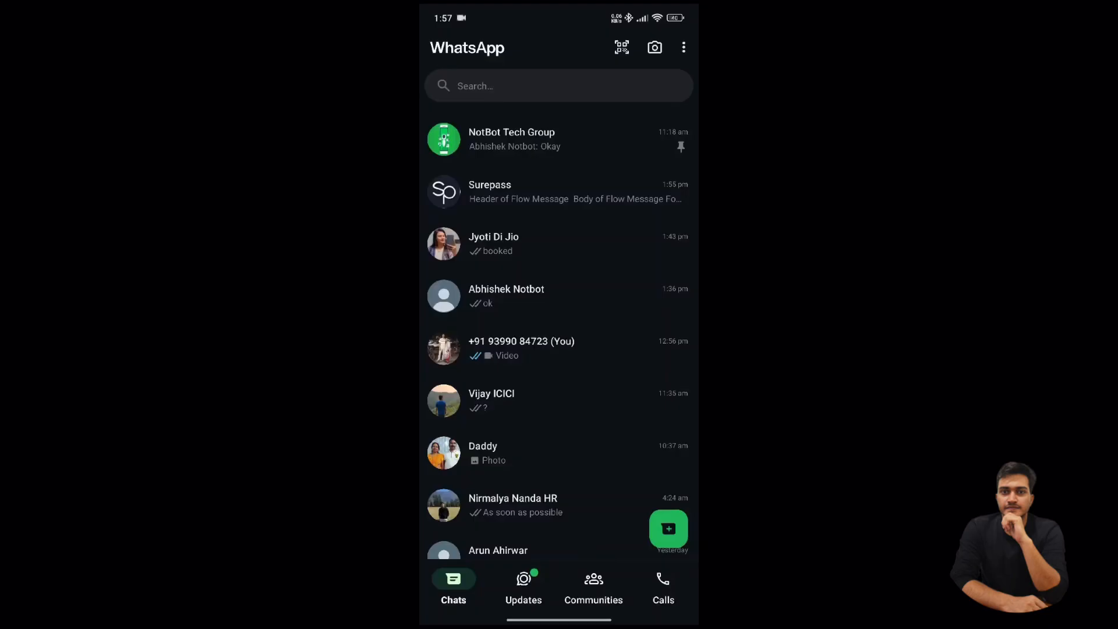
pyautogui.click(559, 192)
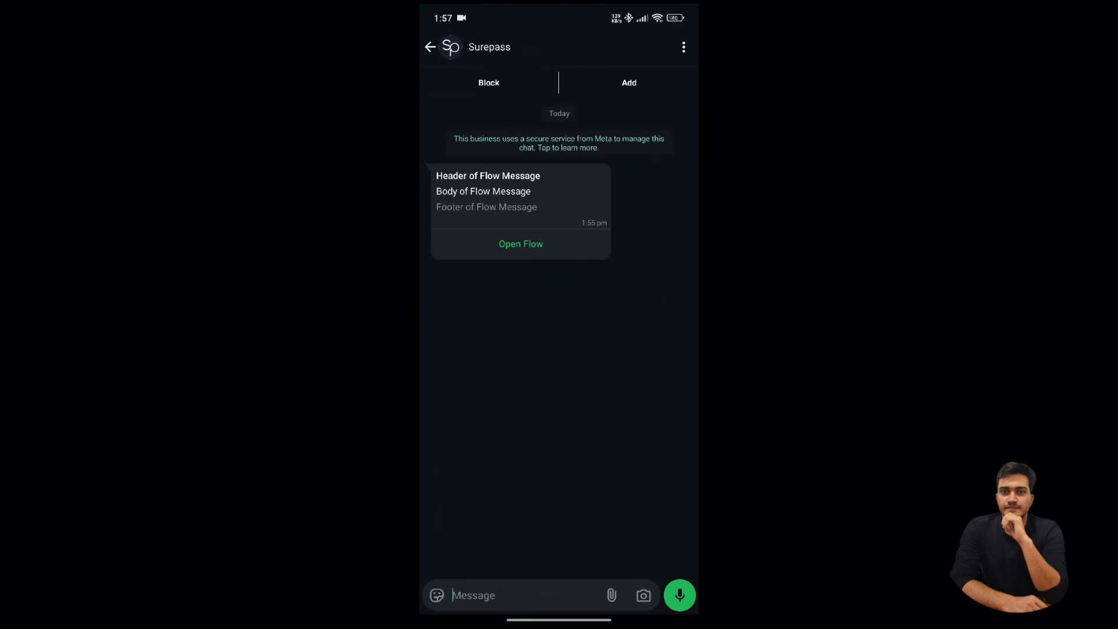
# - Open the flow from the chat and tick only International Travel
pyautogui.click(521, 244)
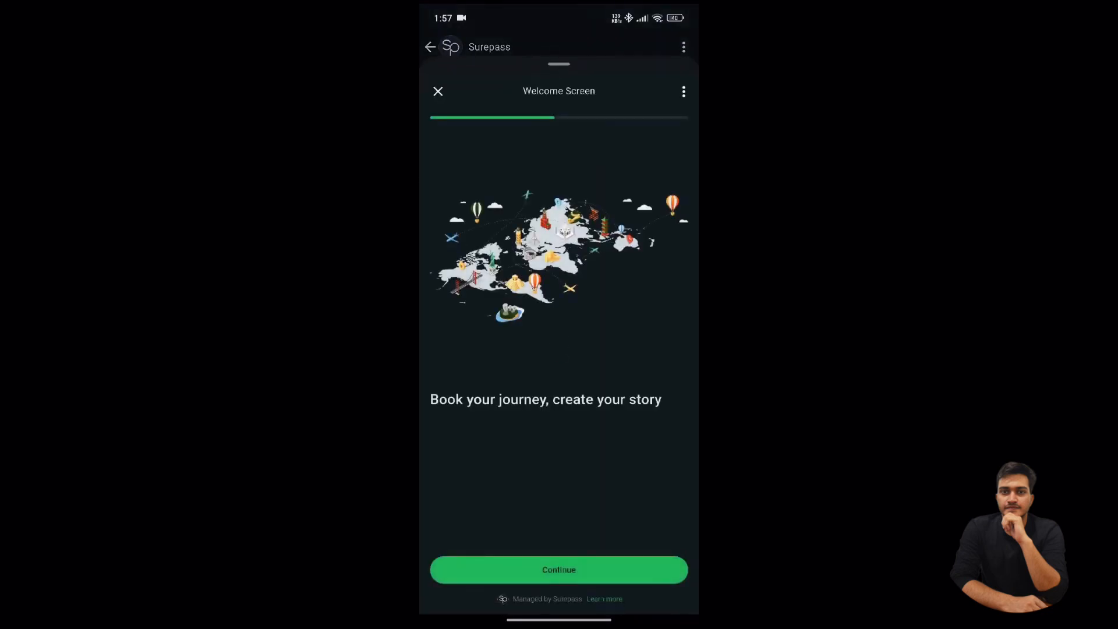
pyautogui.click(559, 570)
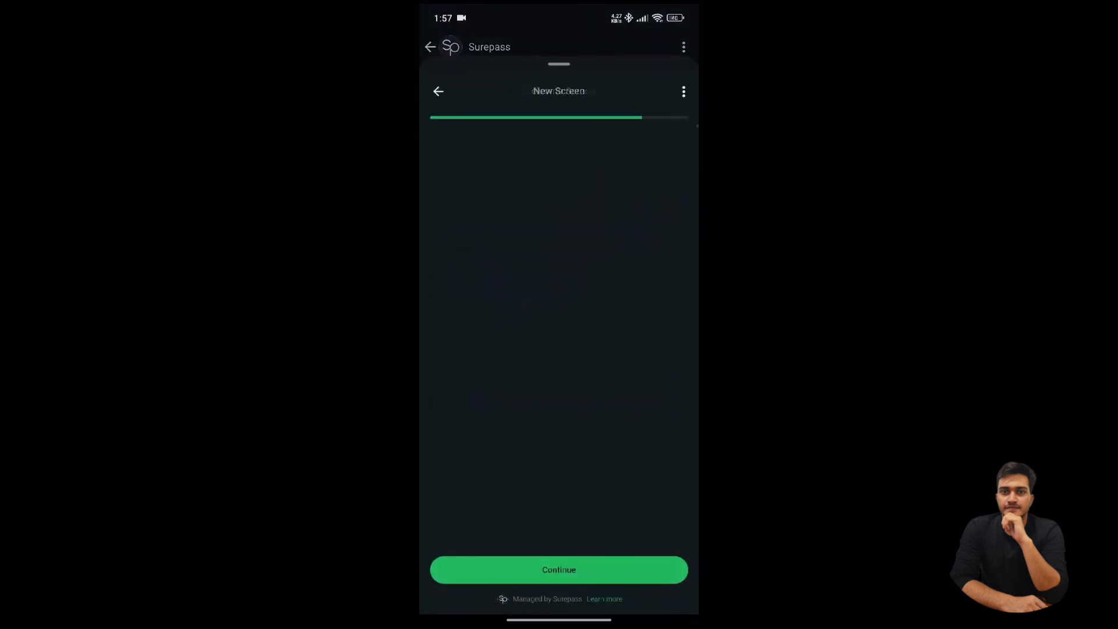
pyautogui.click(677, 211)
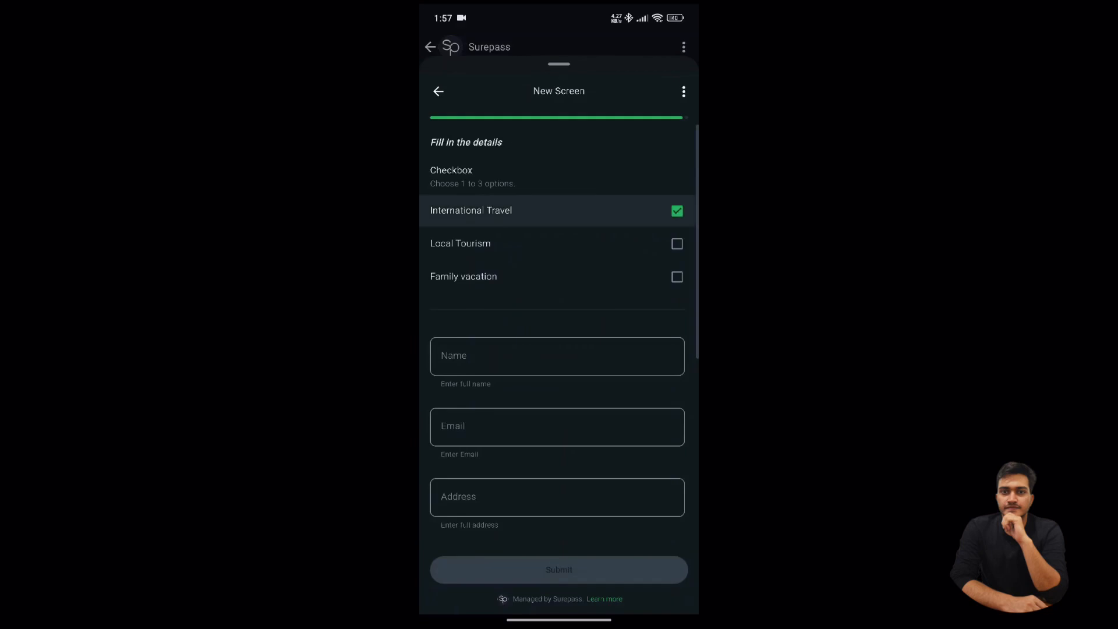
pyautogui.click(676, 244)
pyautogui.click(676, 278)
pyautogui.click(677, 210)
pyautogui.click(676, 244)
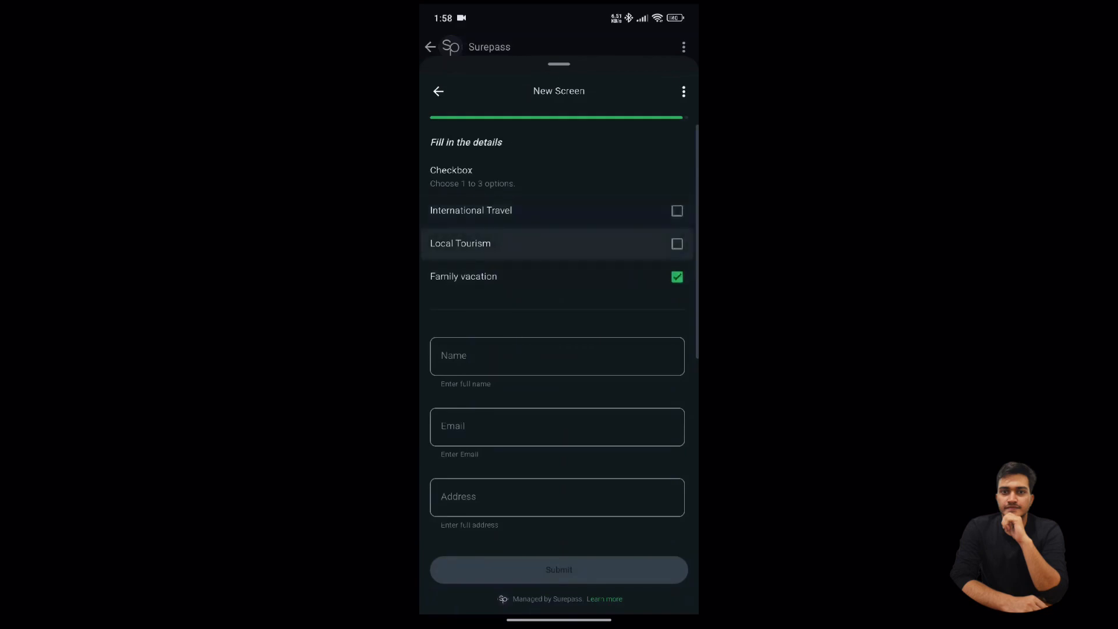
pyautogui.click(677, 278)
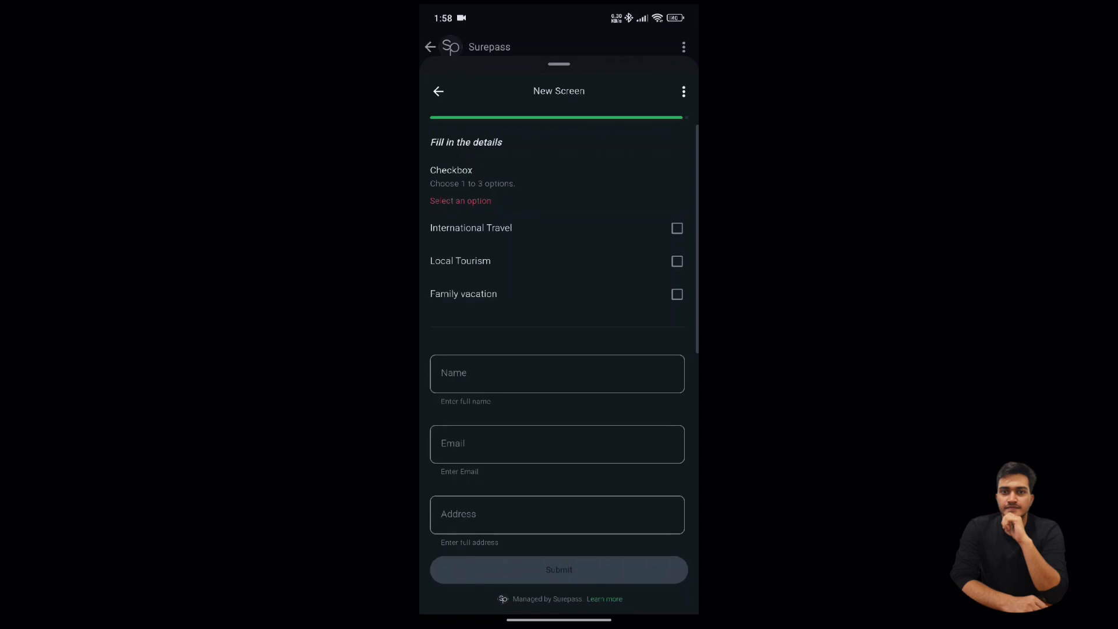
pyautogui.click(676, 227)
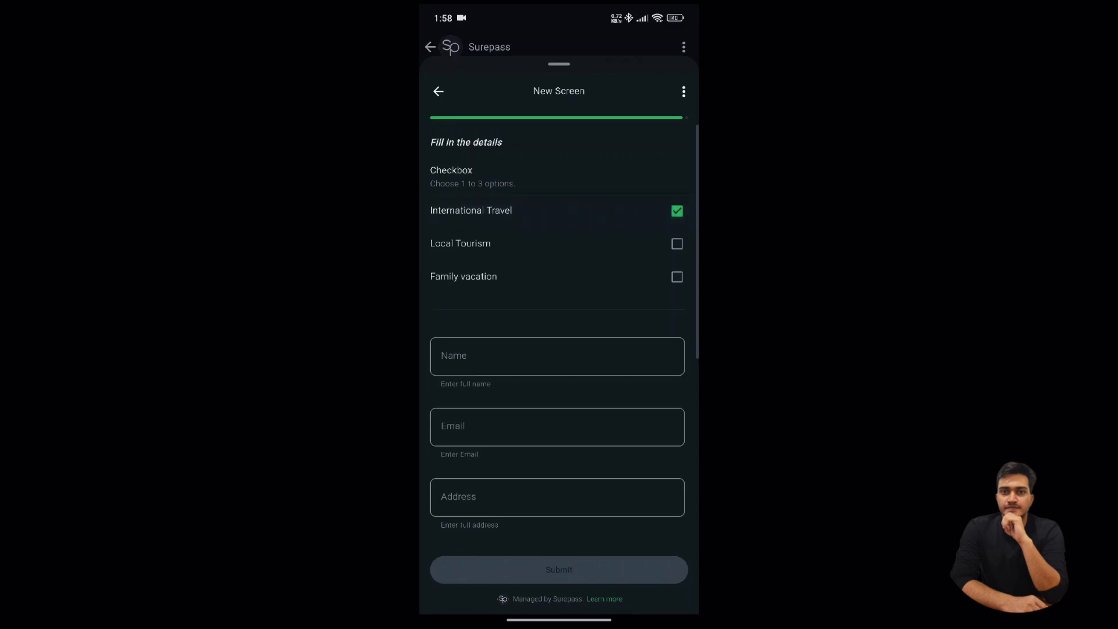
pyautogui.scroll(-2, 557, 350)
# - Enter the traveller's full name and e-mail address using keyboard suggestions
pyautogui.click(557, 260)
pyautogui.click(461, 609)
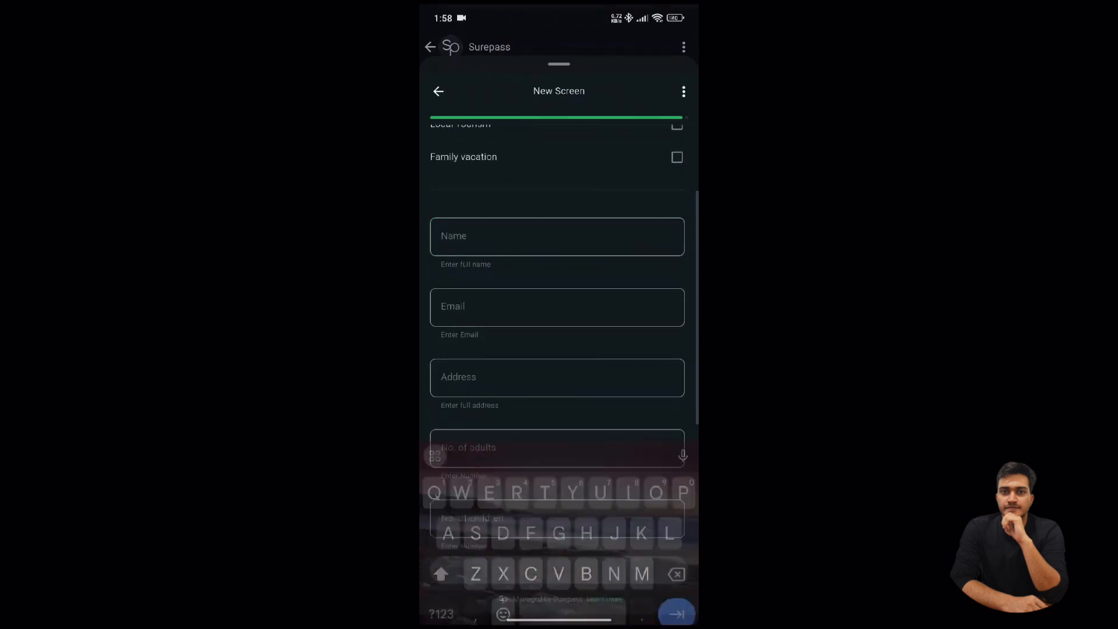
pyautogui.click(557, 236)
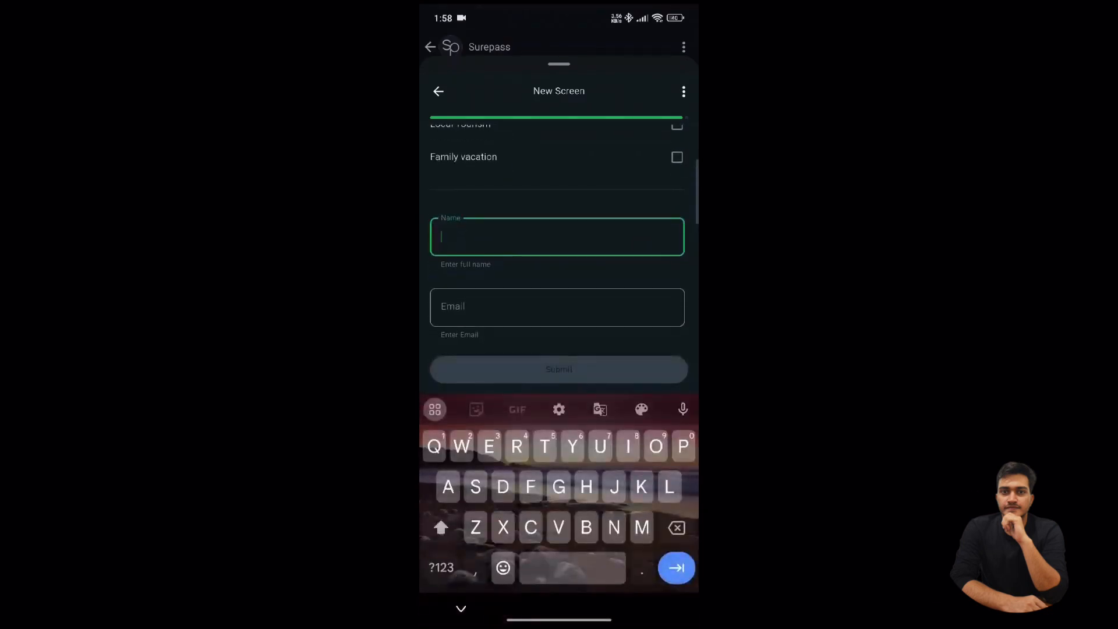
pyautogui.write('Man')
pyautogui.click(557, 409)
pyautogui.click(484, 409)
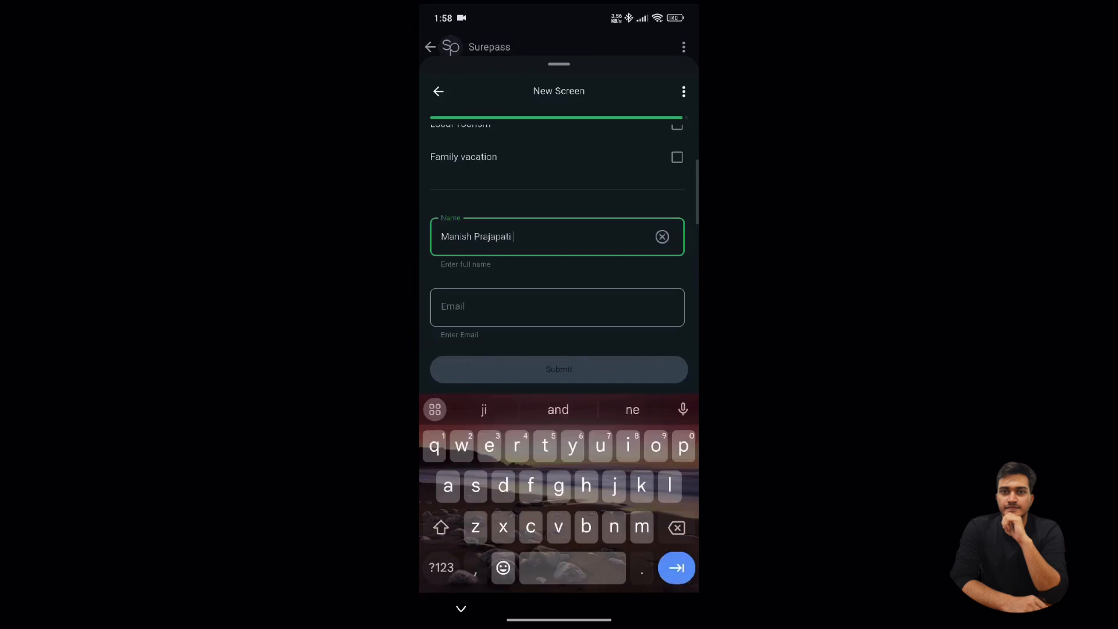
pyautogui.click(676, 568)
pyautogui.write('Manis')
pyautogui.click(558, 410)
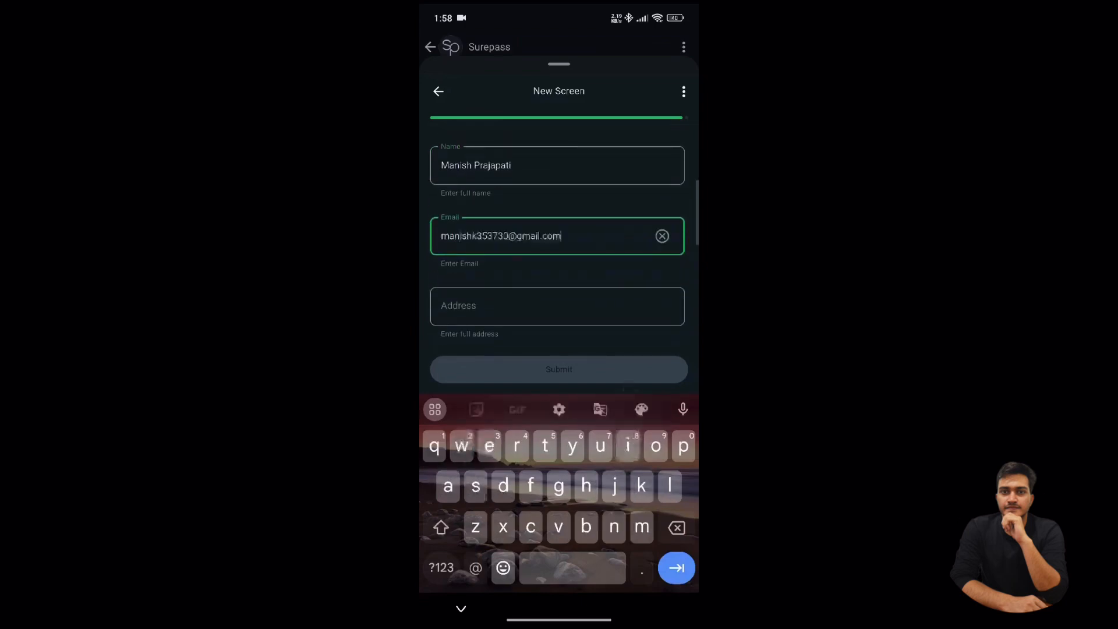
pyautogui.press('BackSpace')
# - Fill in the address field with the locality and city name
pyautogui.click(676, 568)
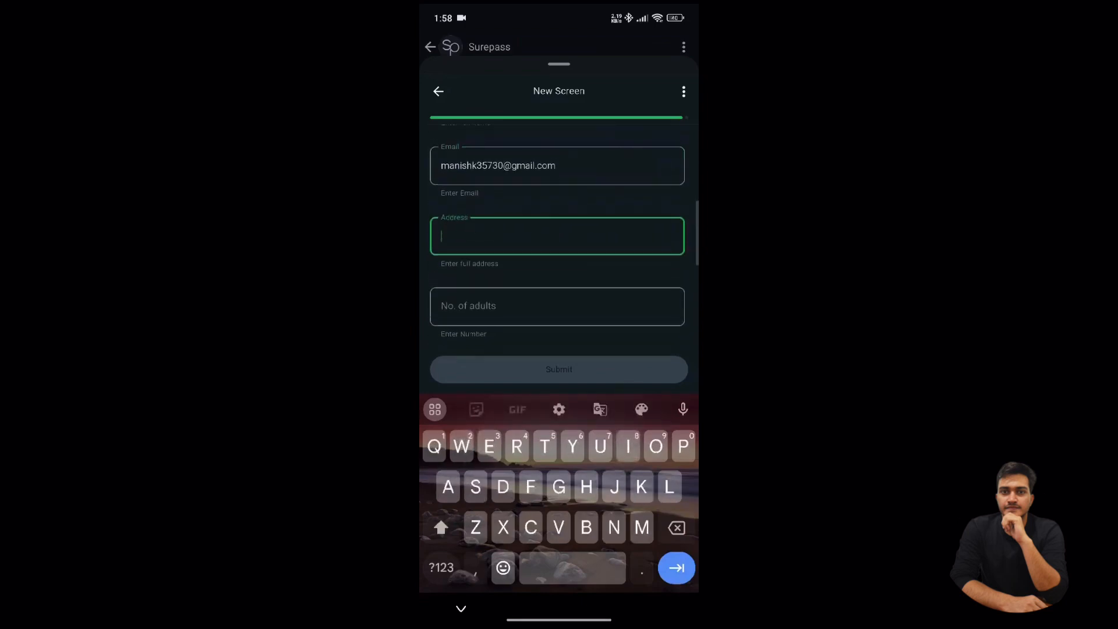
pyautogui.write('Awa')
pyautogui.click(558, 410)
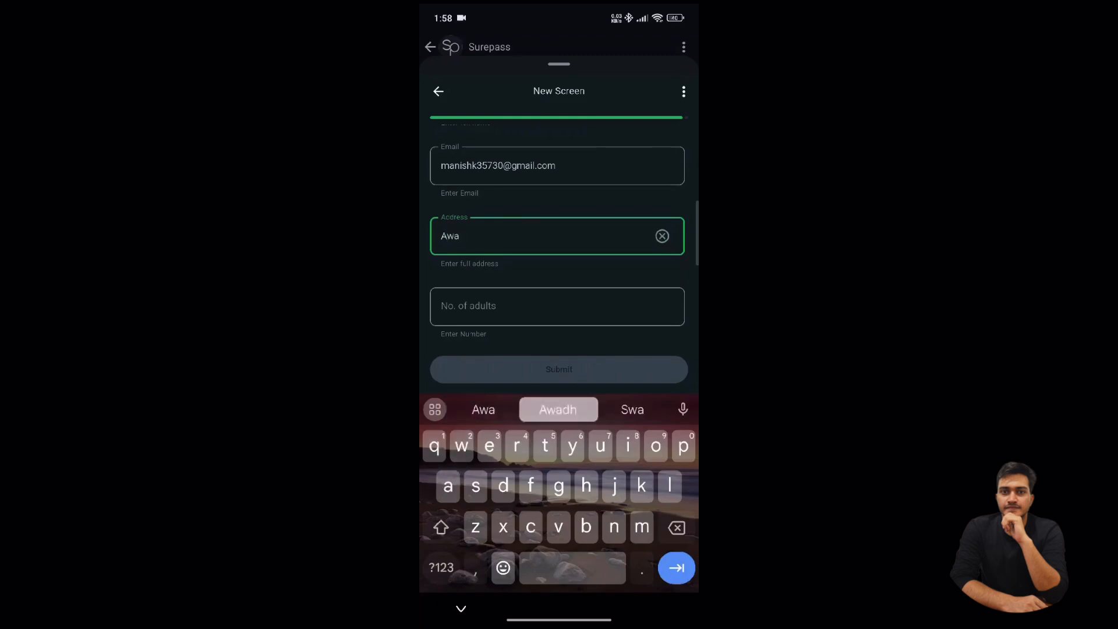
pyautogui.press('BackSpace')
pyautogui.write('pu')
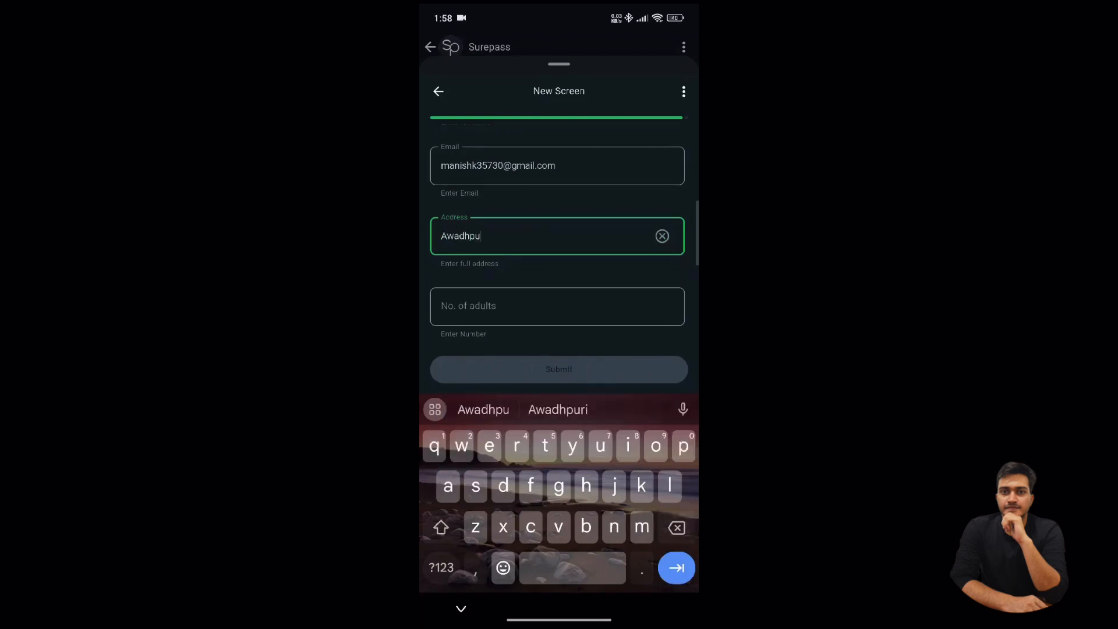
pyautogui.click(558, 410)
pyautogui.click(558, 409)
# - Set No. of adults to 4 and No. of children to 1
pyautogui.click(676, 568)
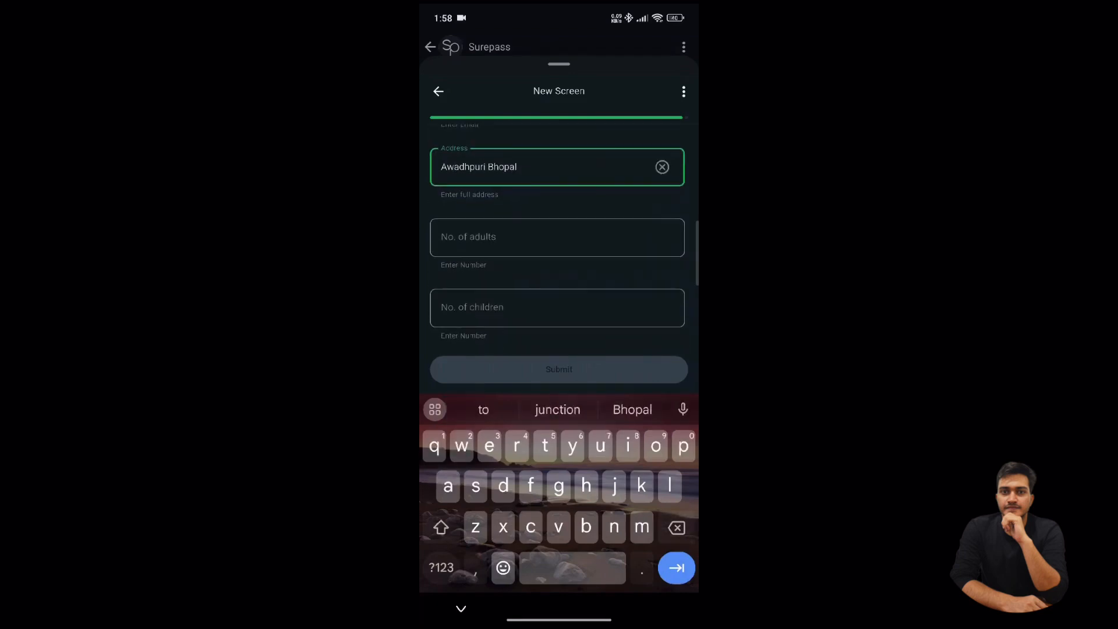
pyautogui.write('6')
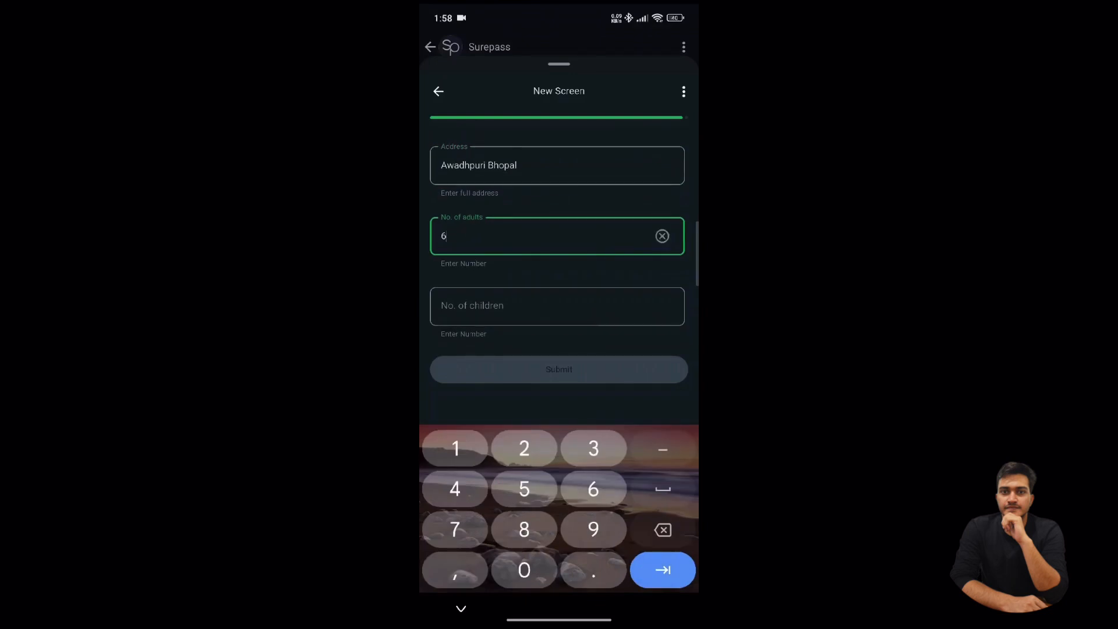
pyautogui.scroll(1, 557, 244)
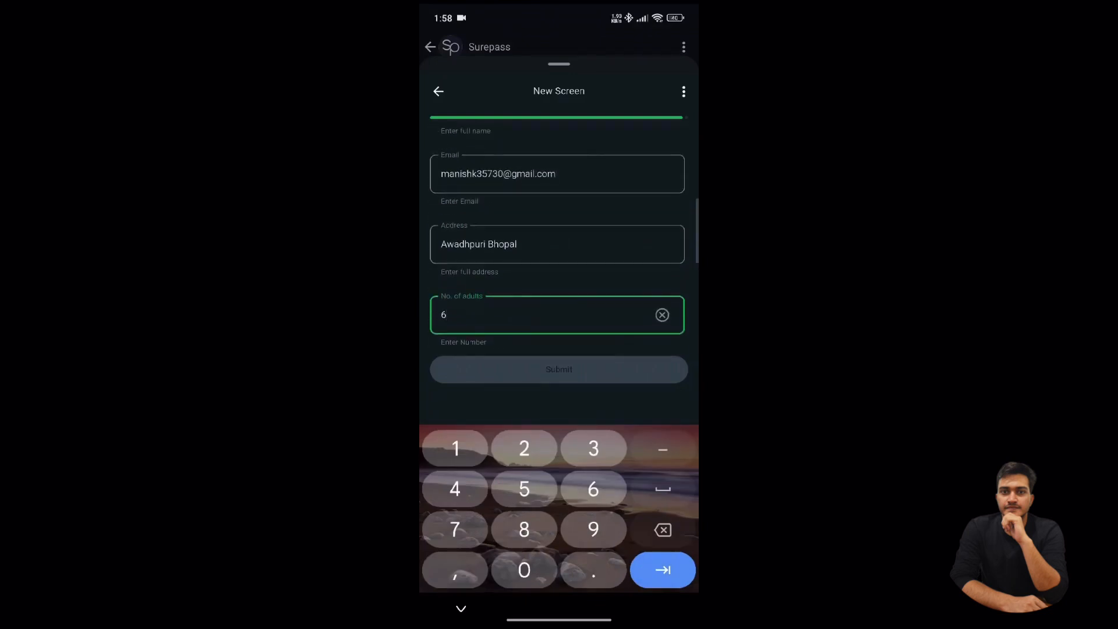
pyautogui.scroll(1, 557, 245)
pyautogui.scroll(-1, 558, 244)
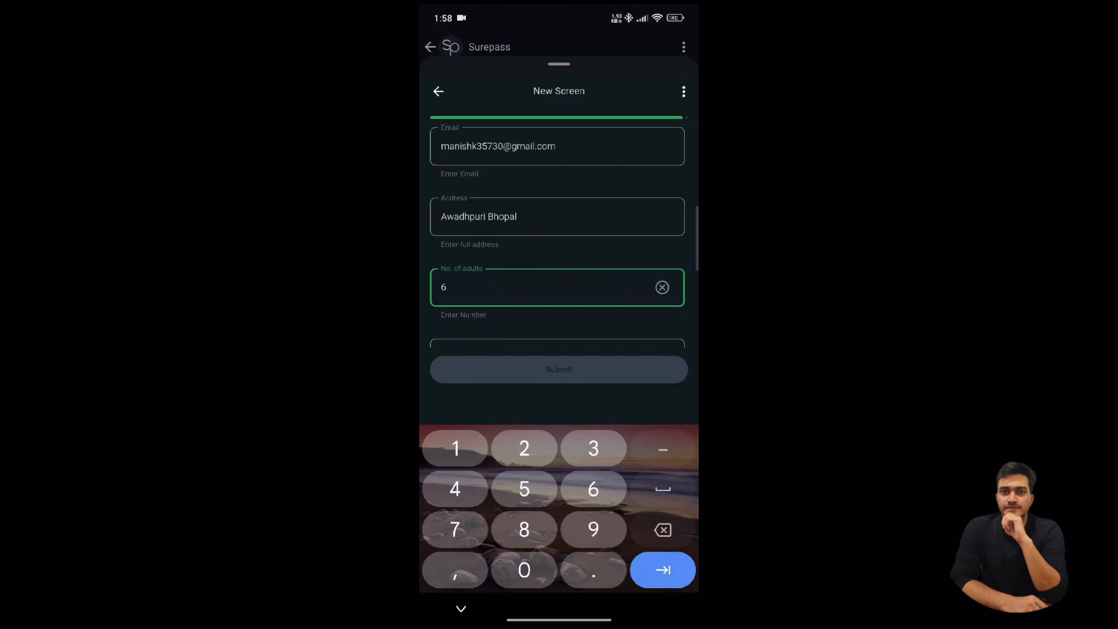
pyautogui.scroll(-1, 557, 244)
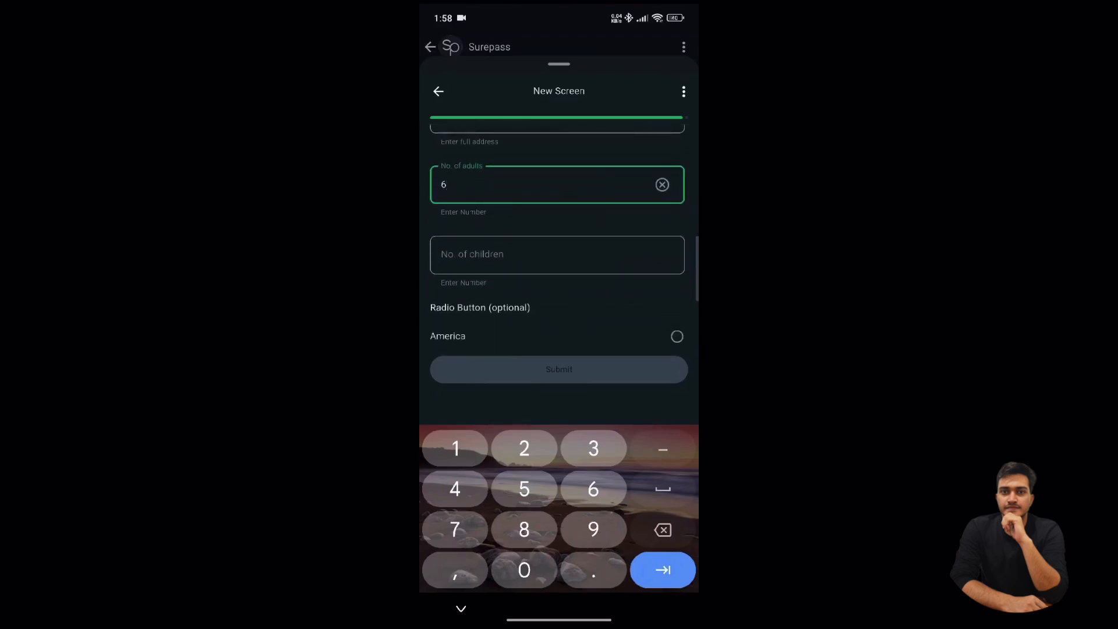
pyautogui.press('BackSpace')
pyautogui.write('4')
pyautogui.press('Tab')
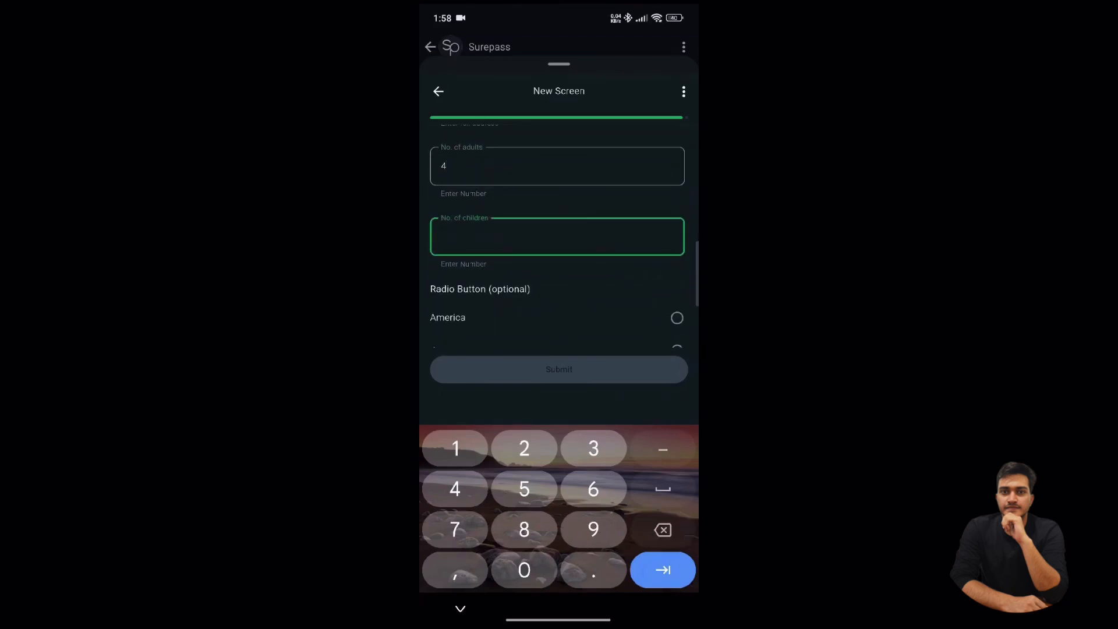
pyautogui.write('1')
# - Choose Japan as the destination
pyautogui.scroll(-1, 558, 244)
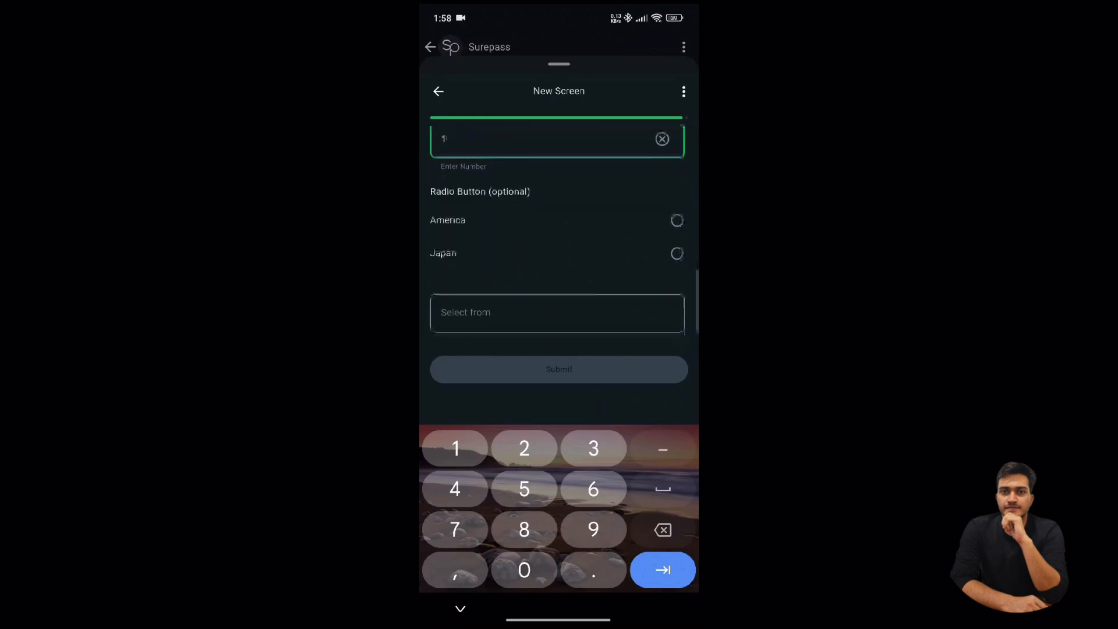
pyautogui.click(460, 608)
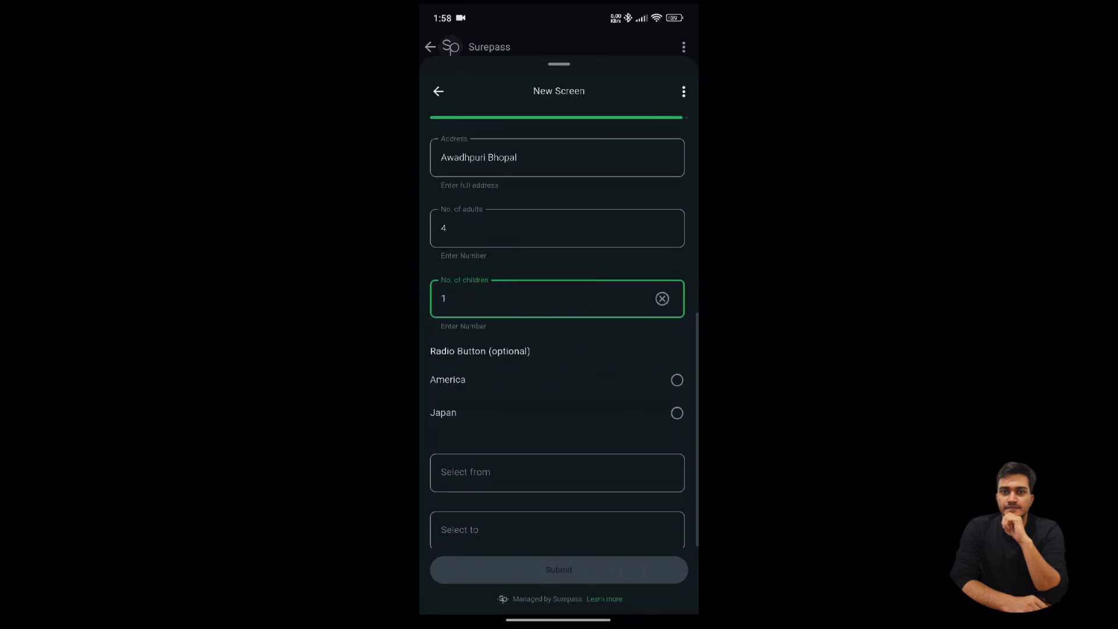
pyautogui.click(676, 413)
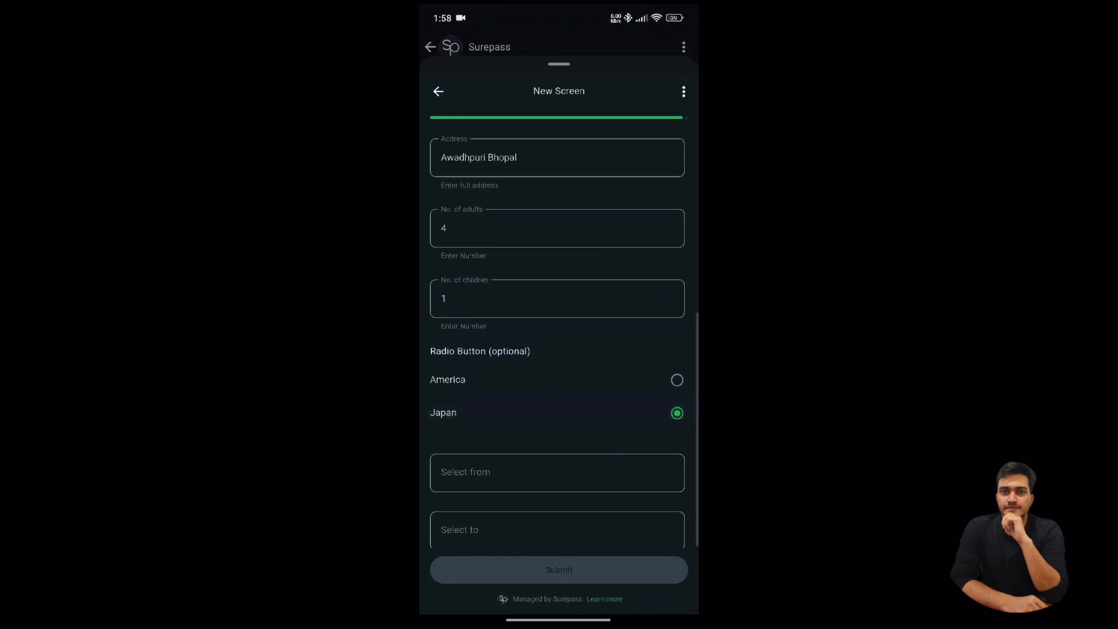
# - Clear the Japan destination choice and pick travel dates 23 Jan 2025 to 24 Jan 2025
pyautogui.click(677, 413)
pyautogui.click(557, 470)
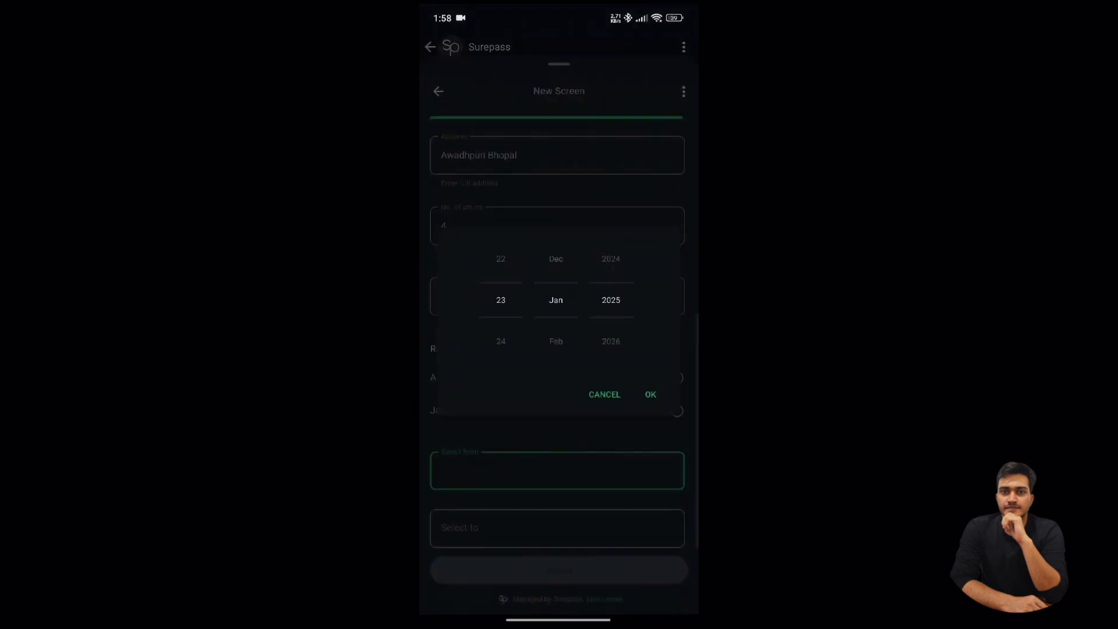
pyautogui.click(650, 395)
pyautogui.click(557, 528)
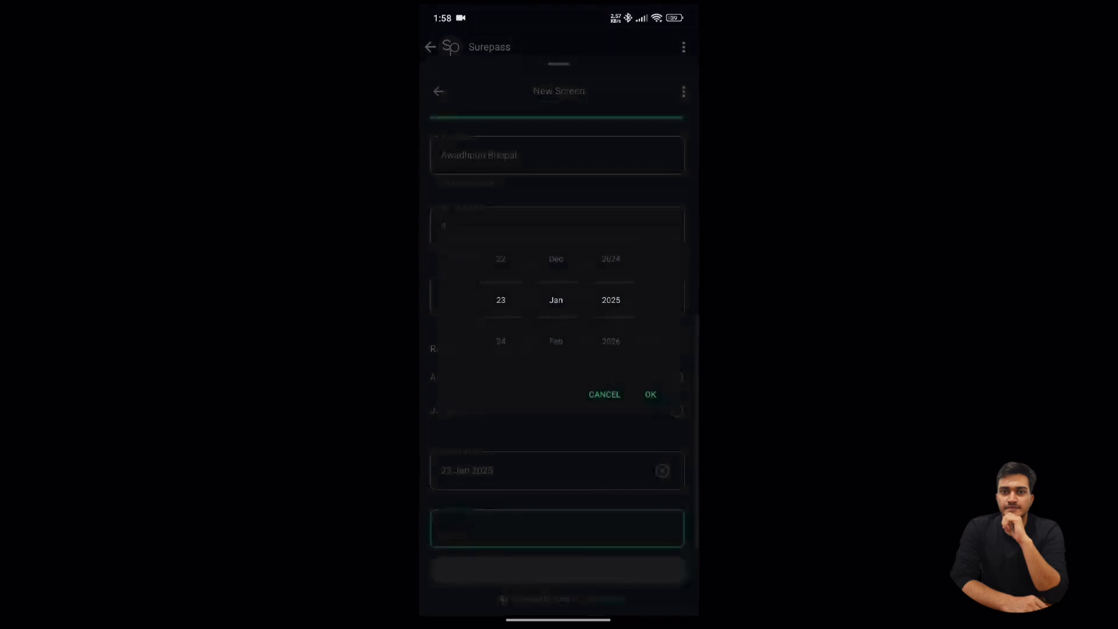
pyautogui.click(650, 394)
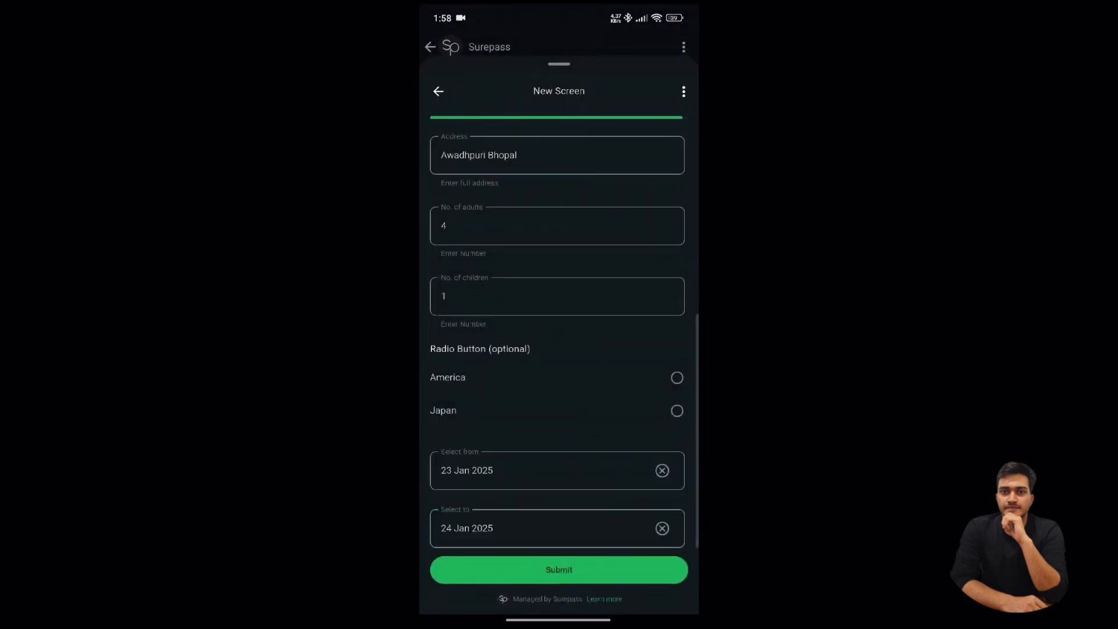
# - Review the completed travel form and submit the booking
pyautogui.scroll(3, 557, 384)
pyautogui.scroll(-3, 557, 385)
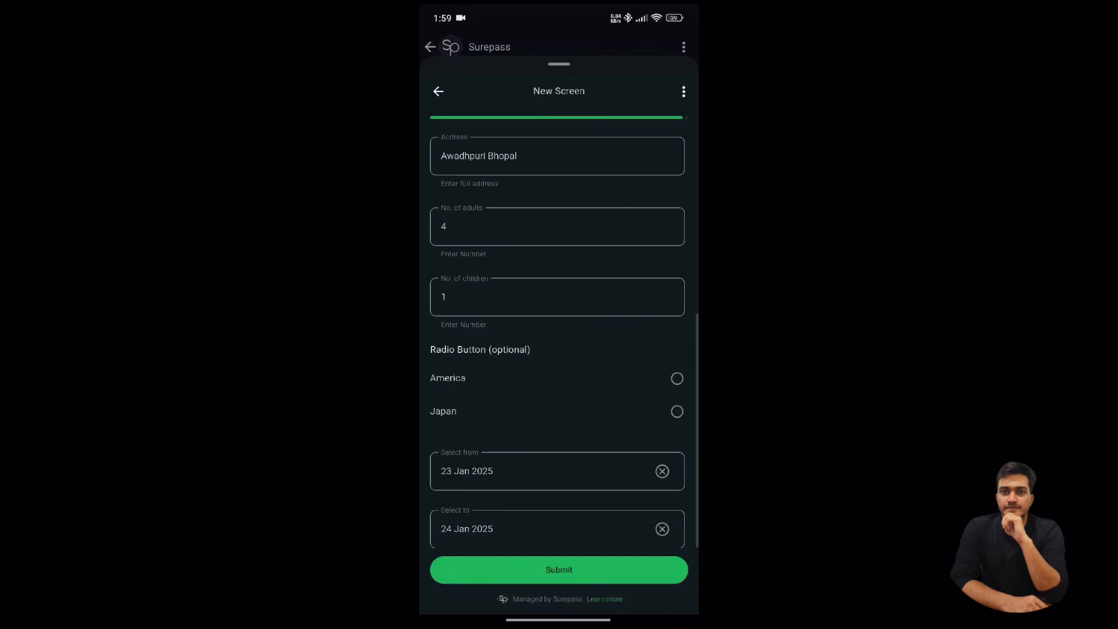
pyautogui.click(559, 569)
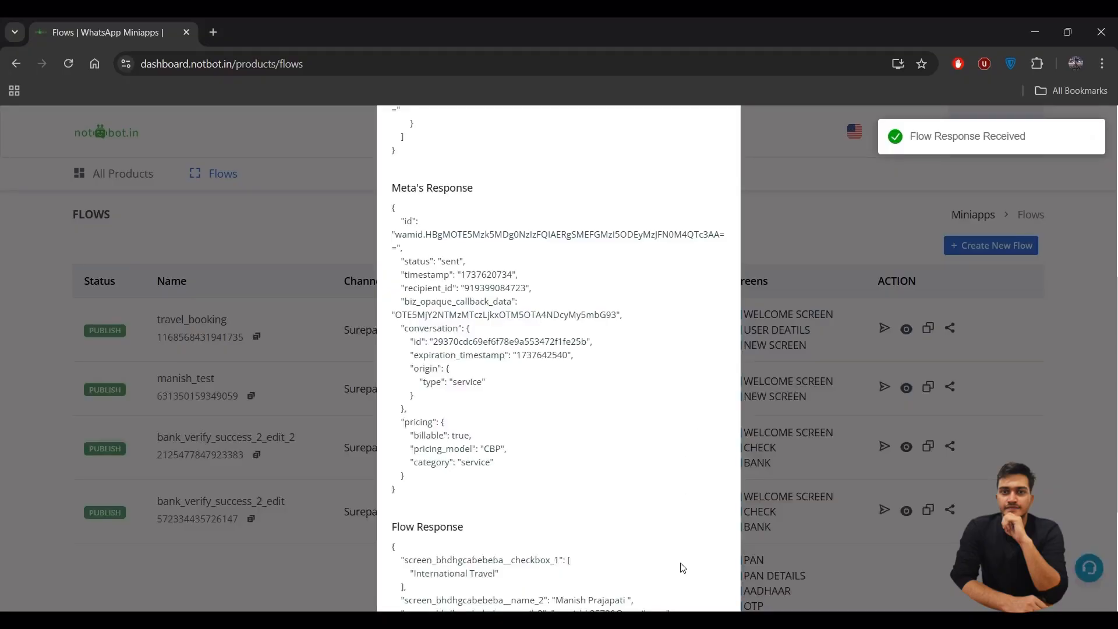
pyautogui.scroll(-3, 611, 483)
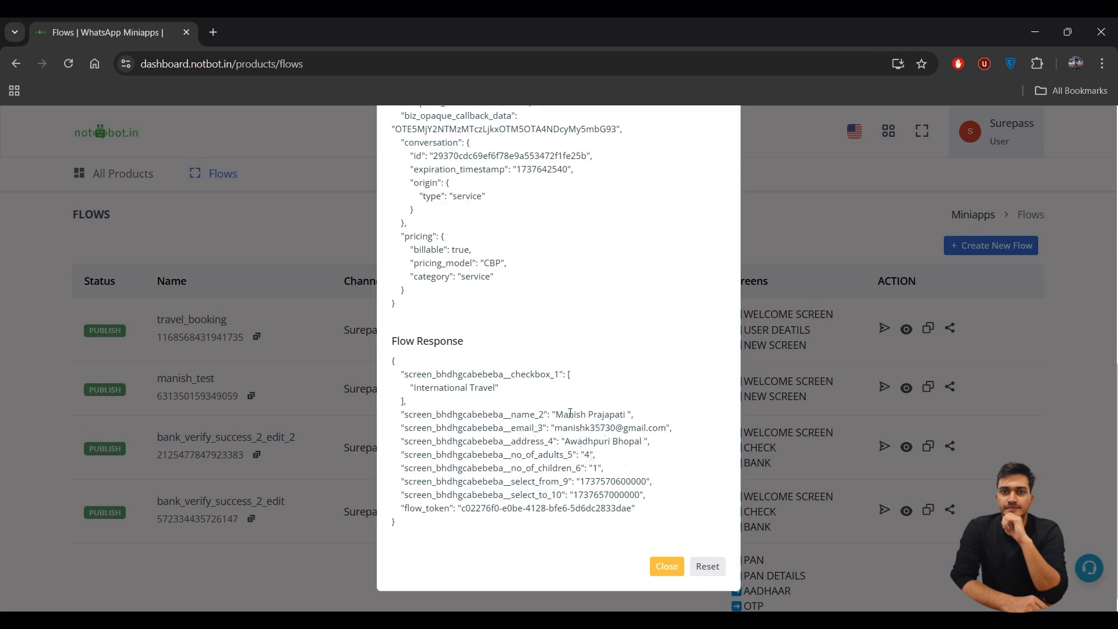
pyautogui.moveTo(416, 388); pyautogui.dragTo(502, 388)
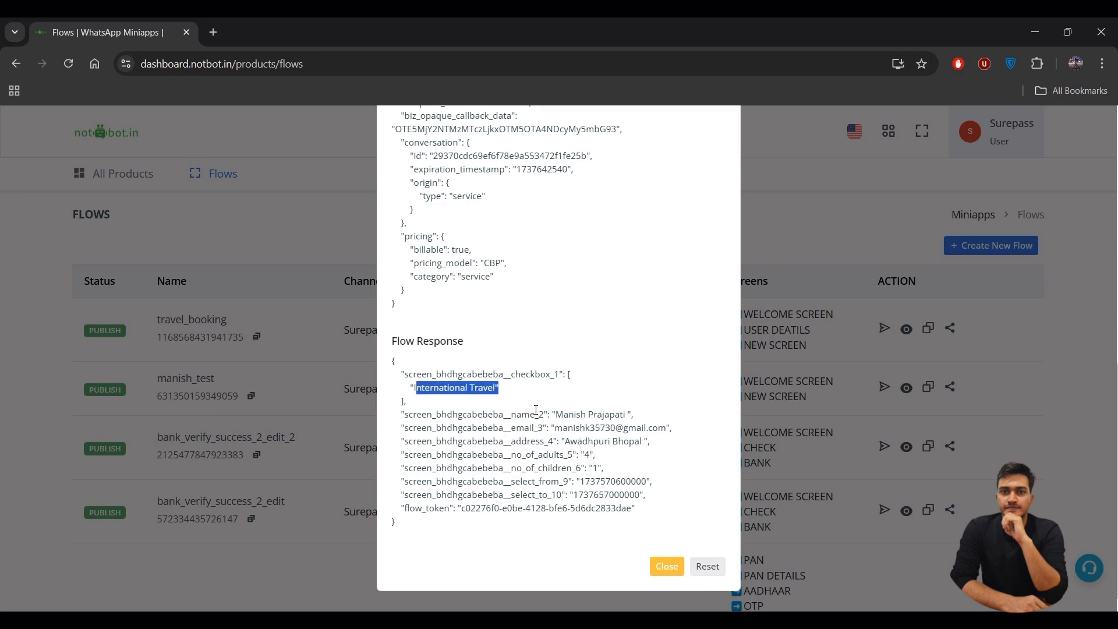
pyautogui.click(453, 392)
pyautogui.moveTo(569, 414); pyautogui.dragTo(589, 453)
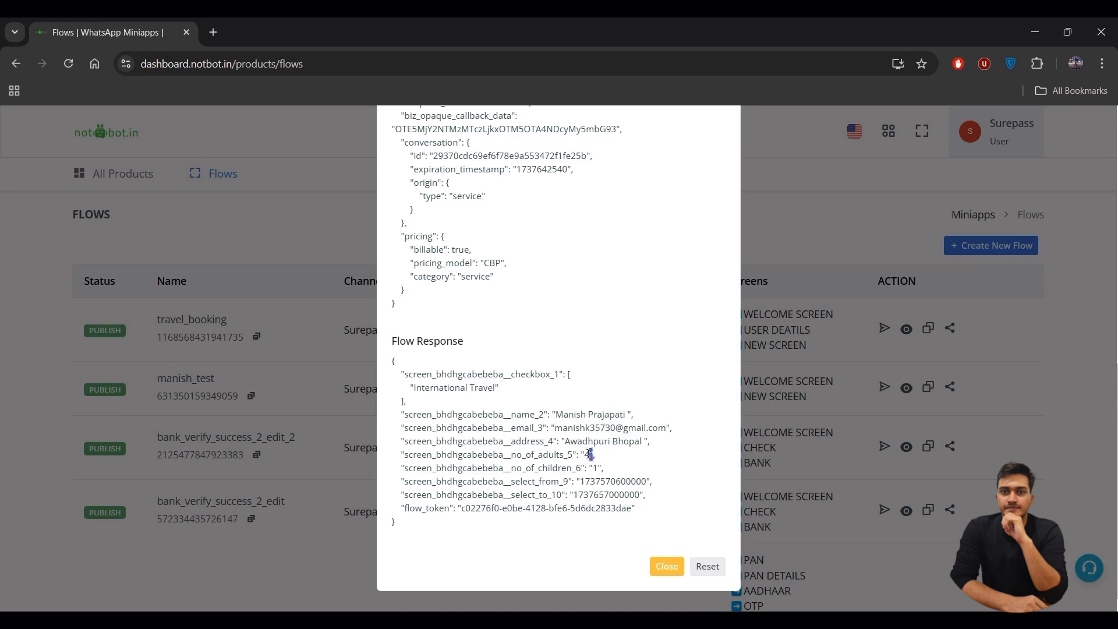
pyautogui.click(590, 454)
pyautogui.moveTo(580, 481); pyautogui.dragTo(648, 482)
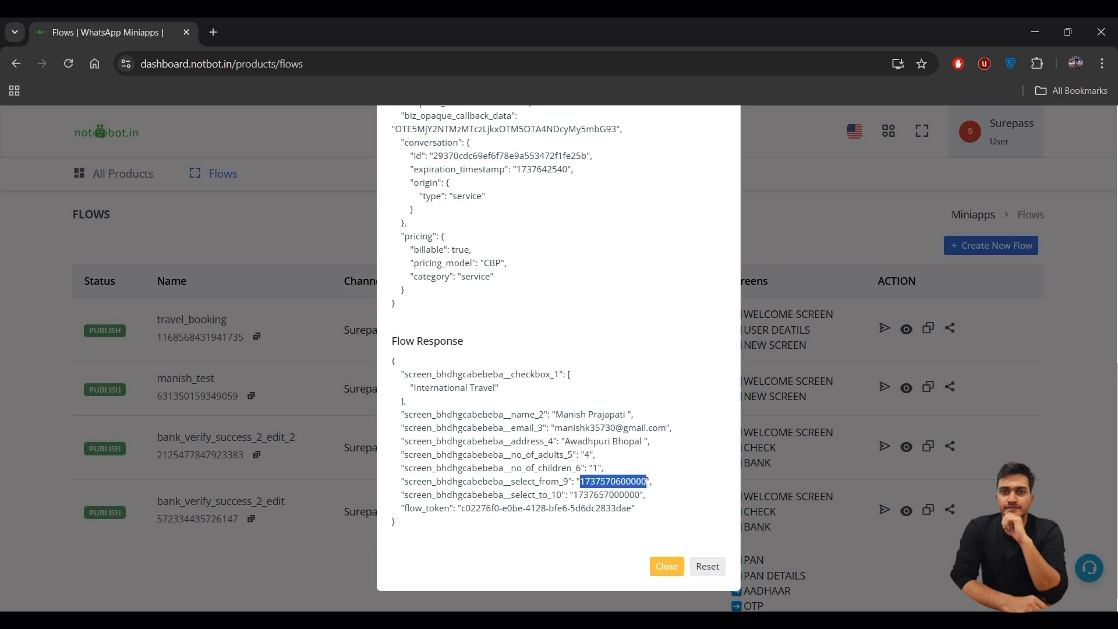
pyautogui.moveTo(573, 495); pyautogui.dragTo(628, 491)
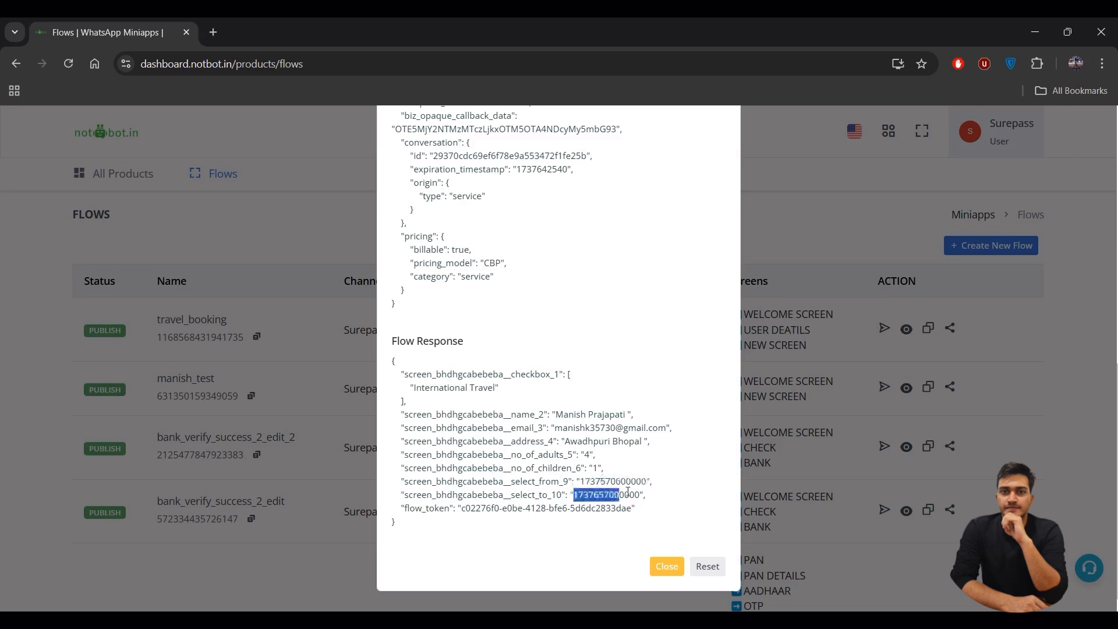
pyautogui.click(628, 491)
pyautogui.scroll(6, 625, 466)
pyautogui.scroll(-3, 626, 468)
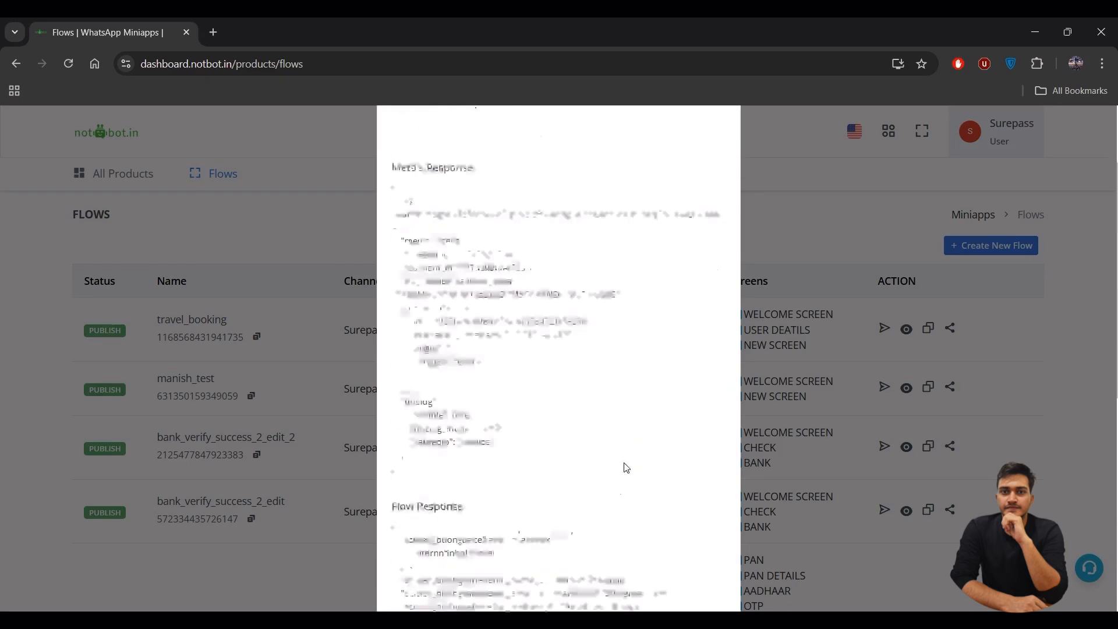
pyautogui.scroll(-3, 626, 468)
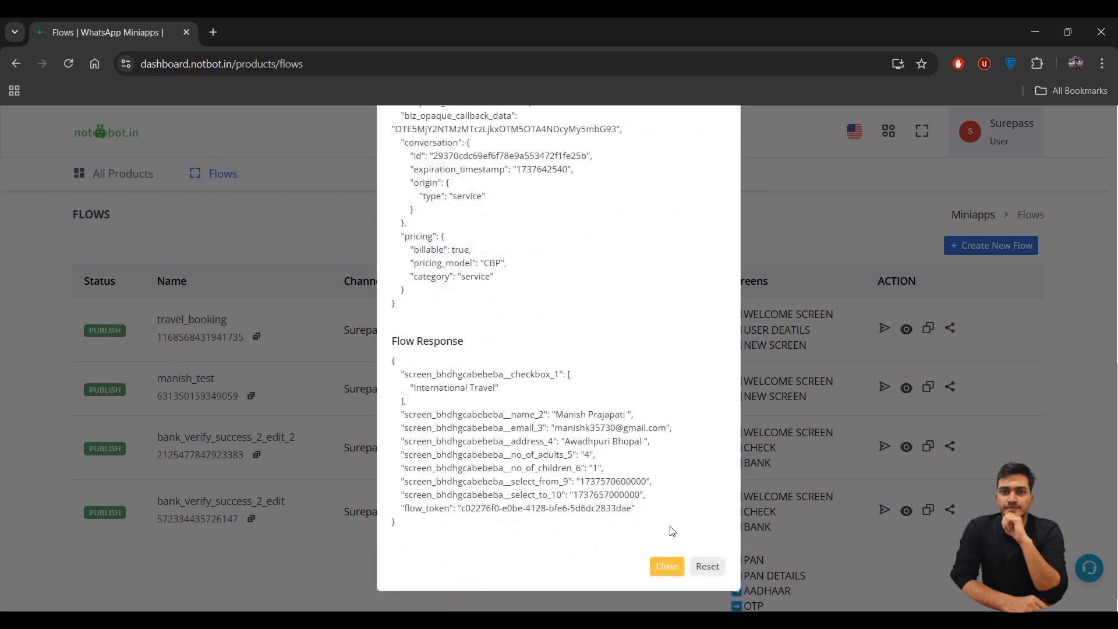